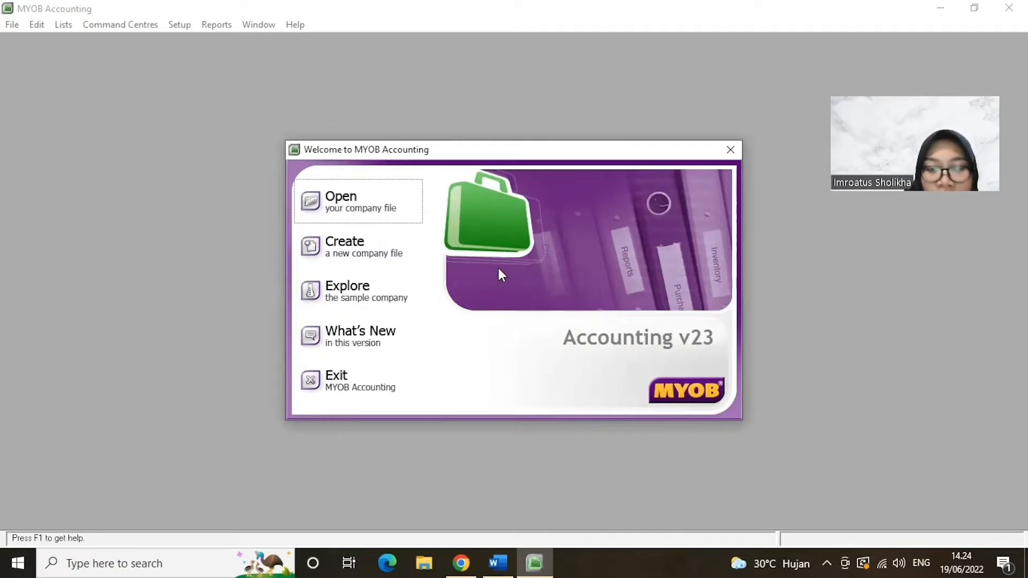
Step: Start creating a new company file and proceed past the introduction to the company information
click(349, 253)
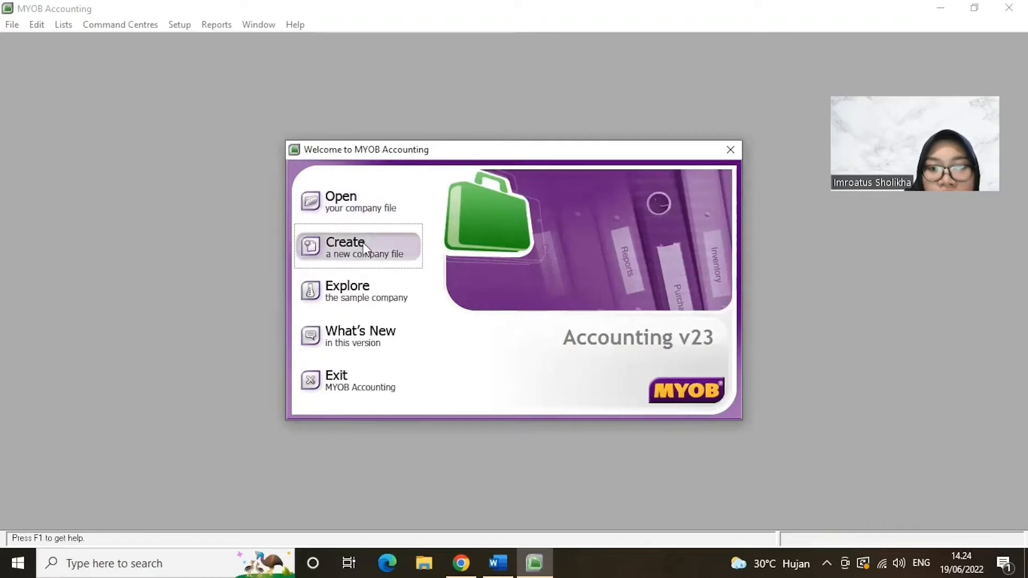
click(363, 243)
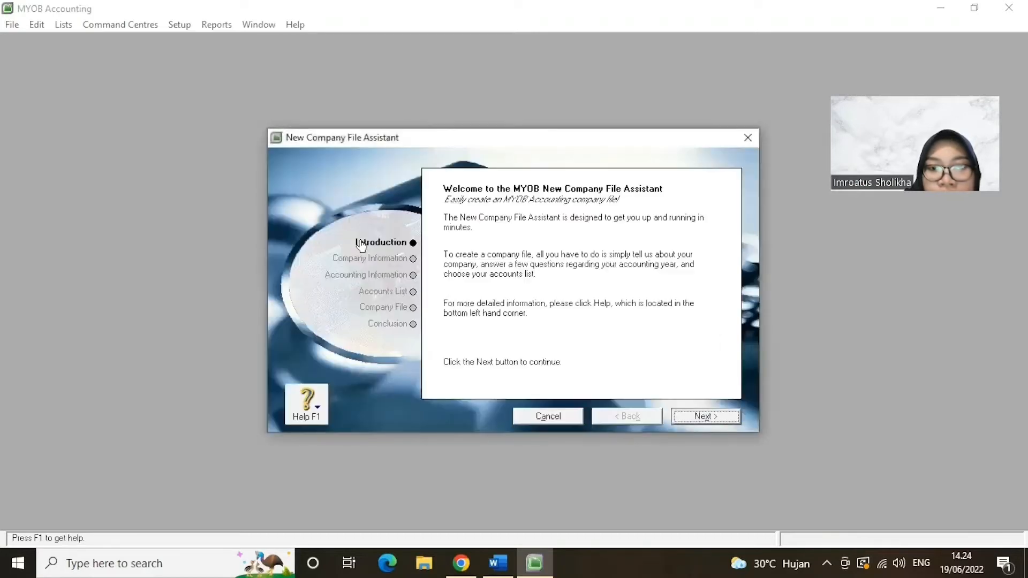
click(699, 418)
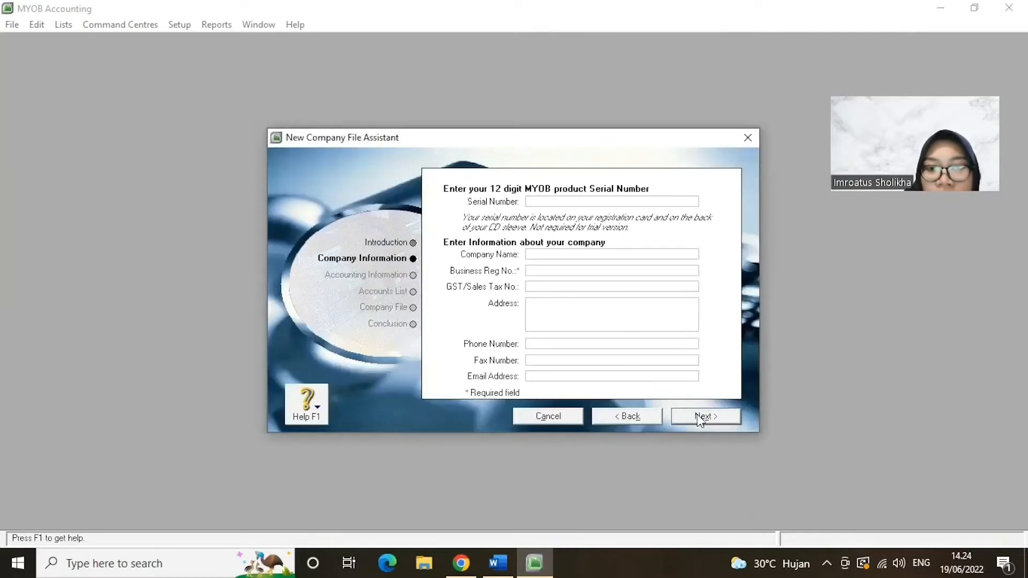
Step: Enter the company name TOKO BAROKAH JAYA, as given in the Word document, and fill in the business registration number
click(595, 255)
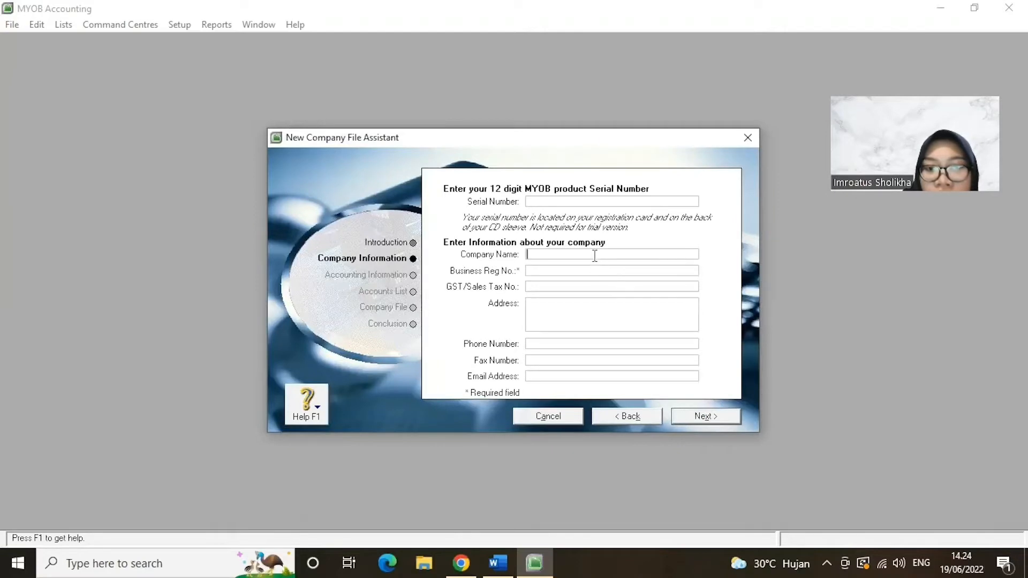
click(500, 562)
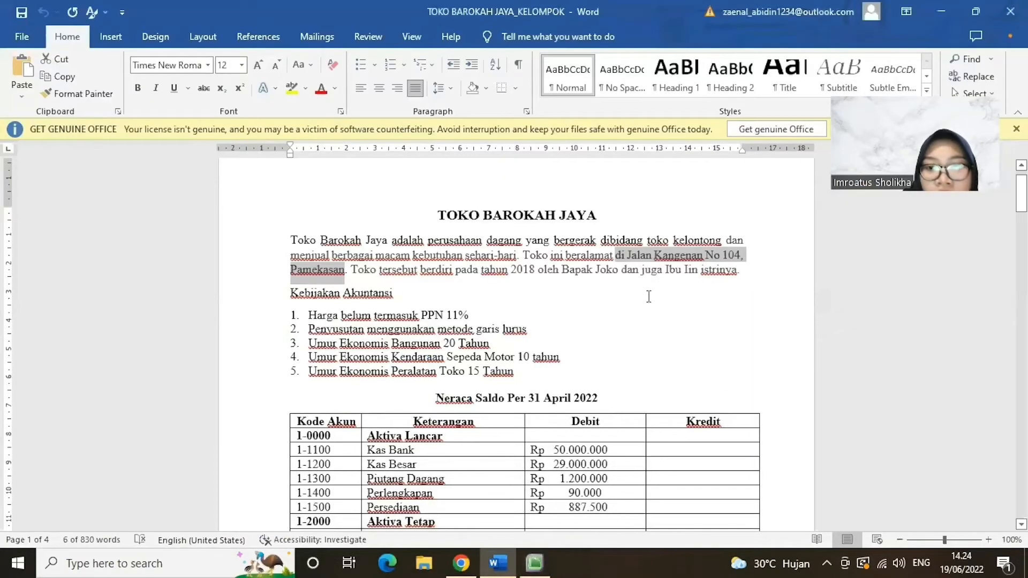
click(648, 296)
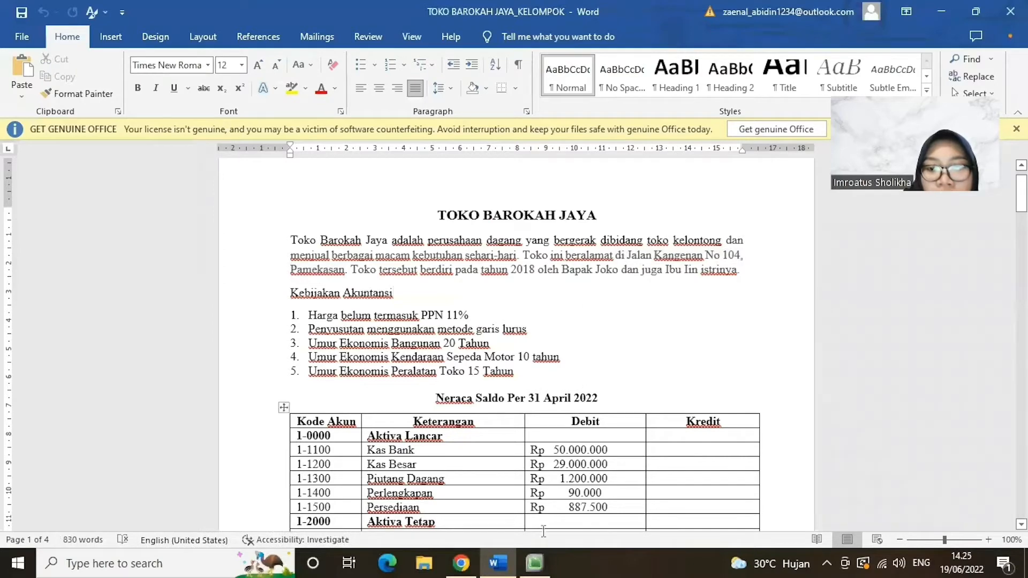
click(534, 563)
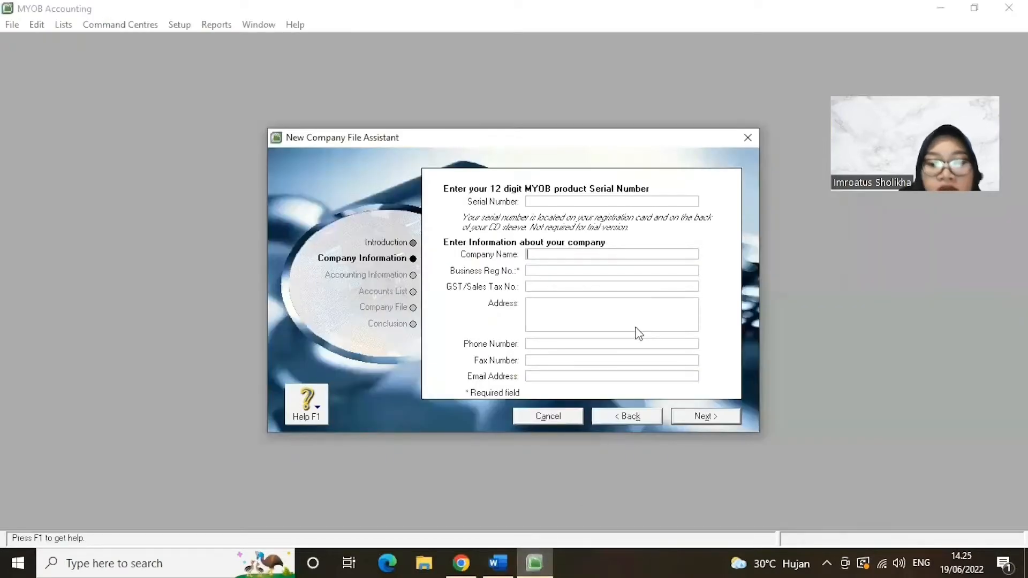
text(TOKO )
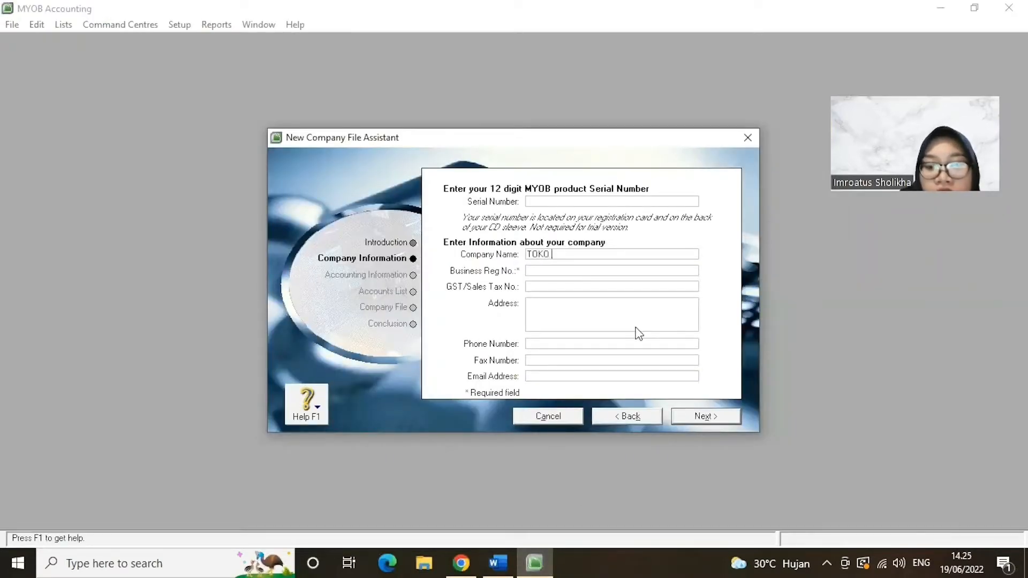
text(BAROKAH JAYA)
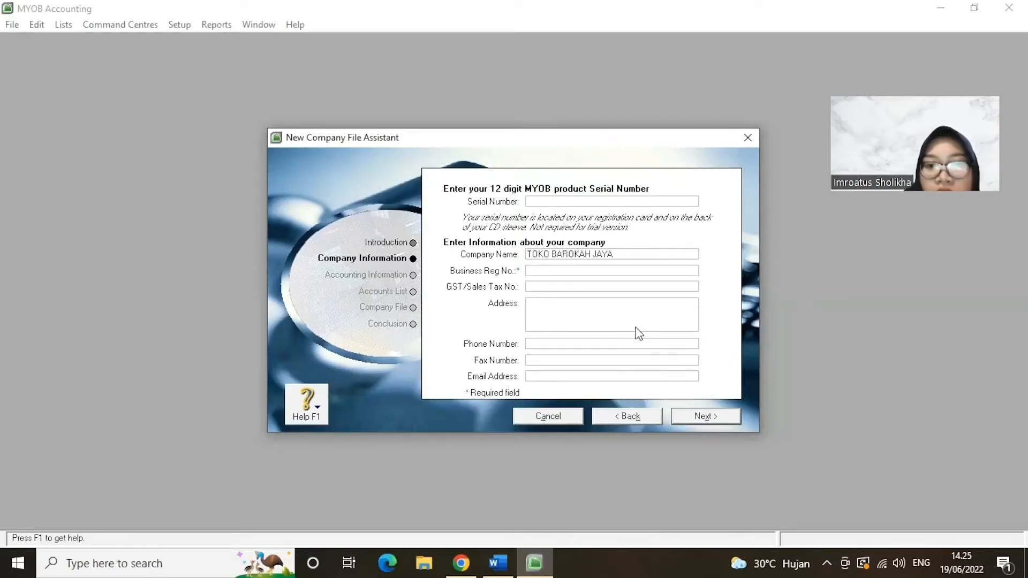
click(572, 270)
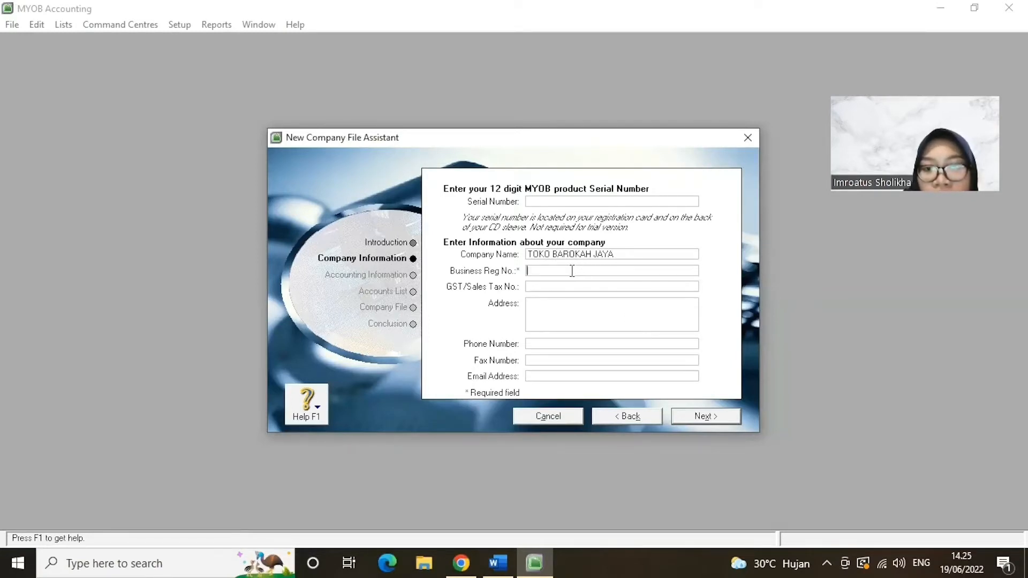
text(123456)
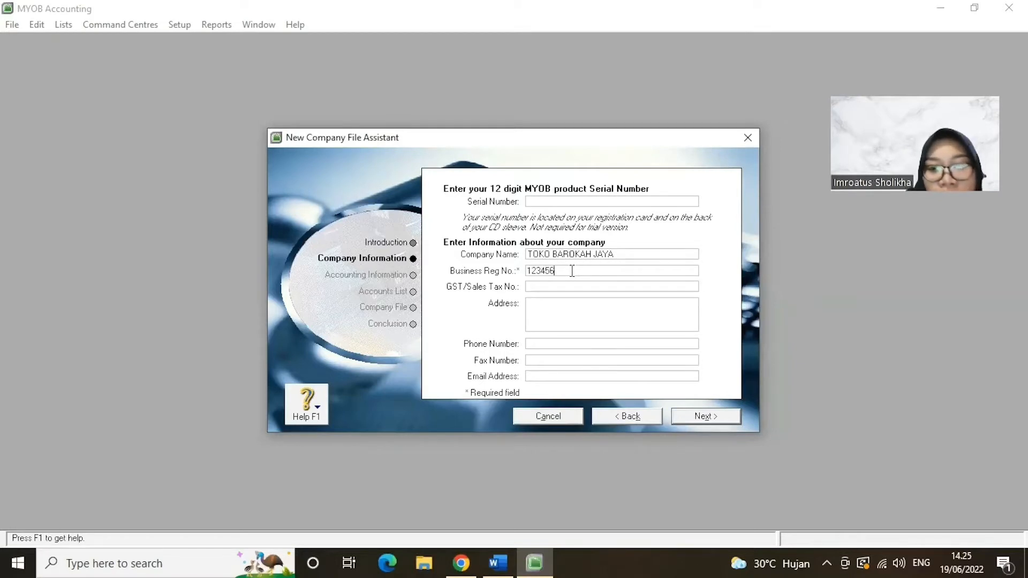
Step: Copy the shop's address from the Word document into the company's address and remove the leading word "di"
click(555, 310)
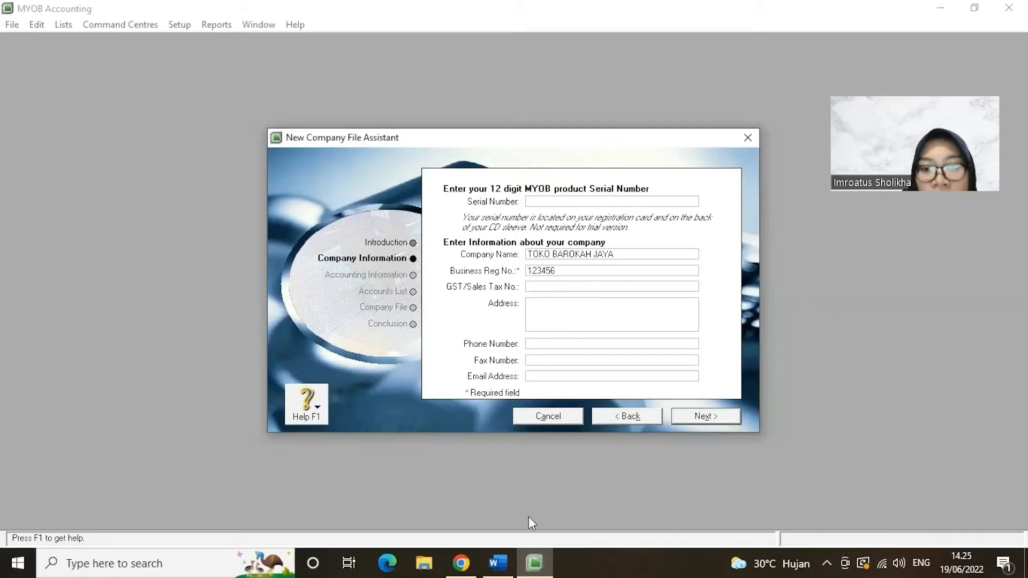
click(498, 562)
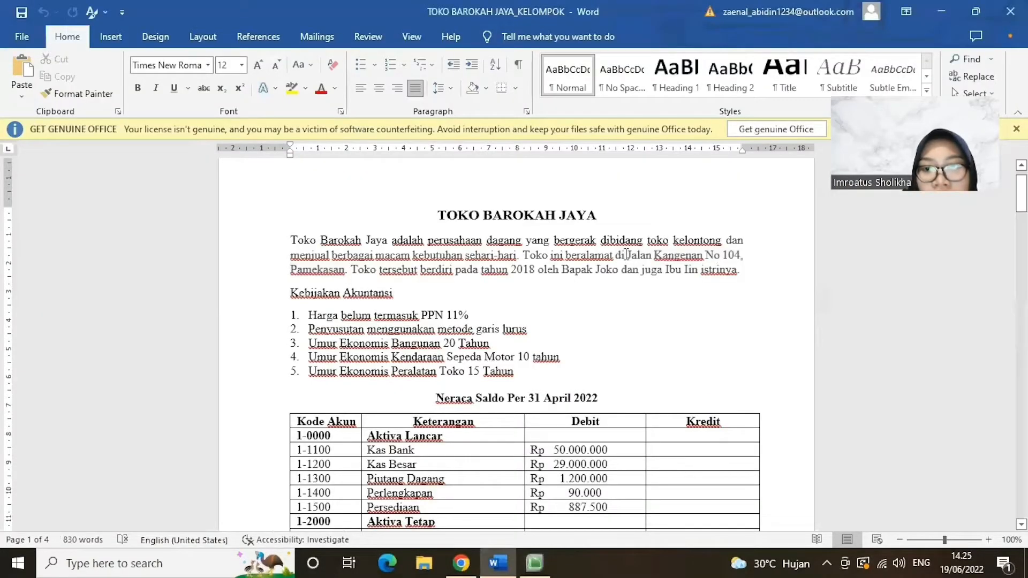
drag(616, 255, 317, 279)
key(ctrl+c)
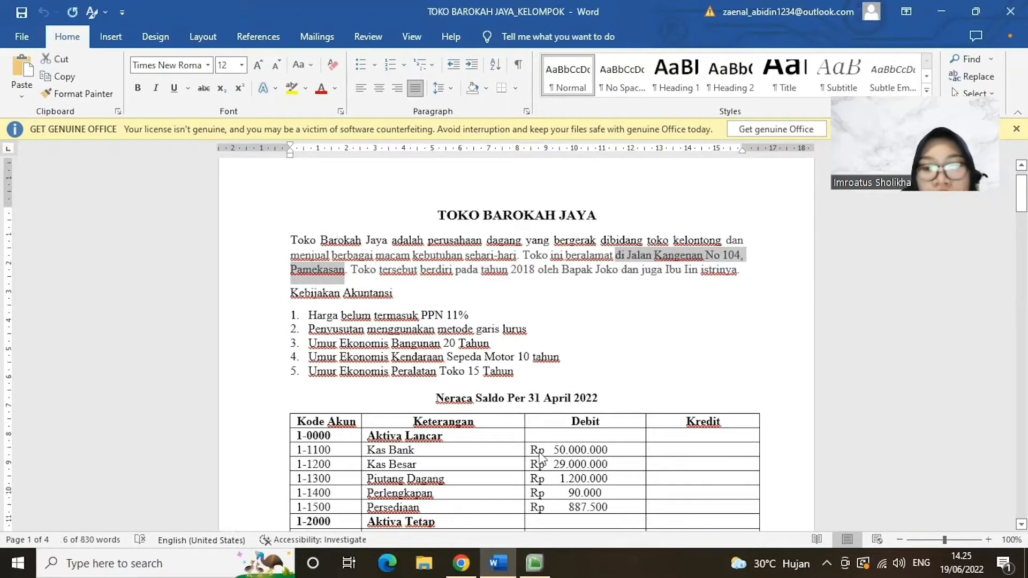
click(535, 562)
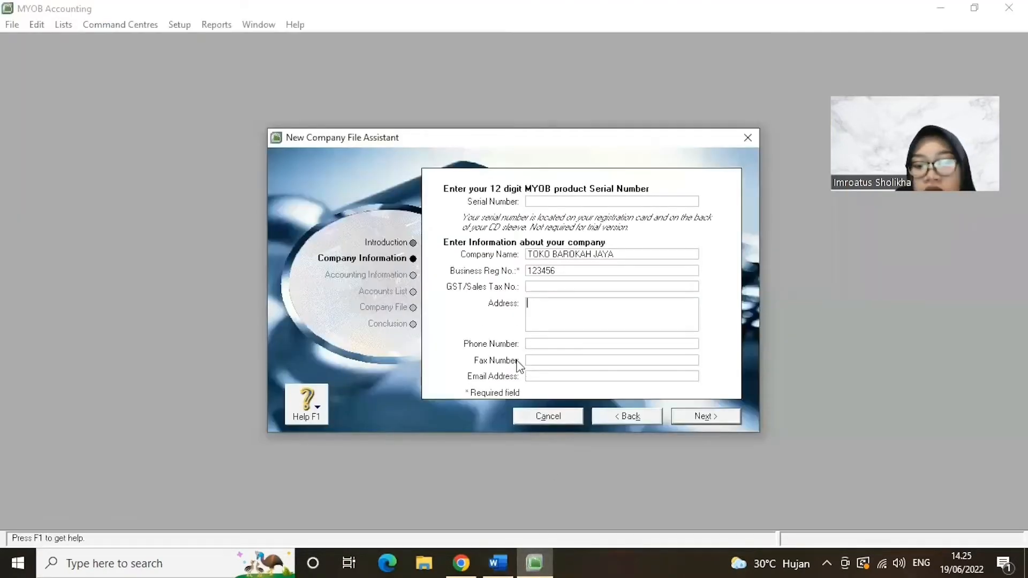
right_click(546, 306)
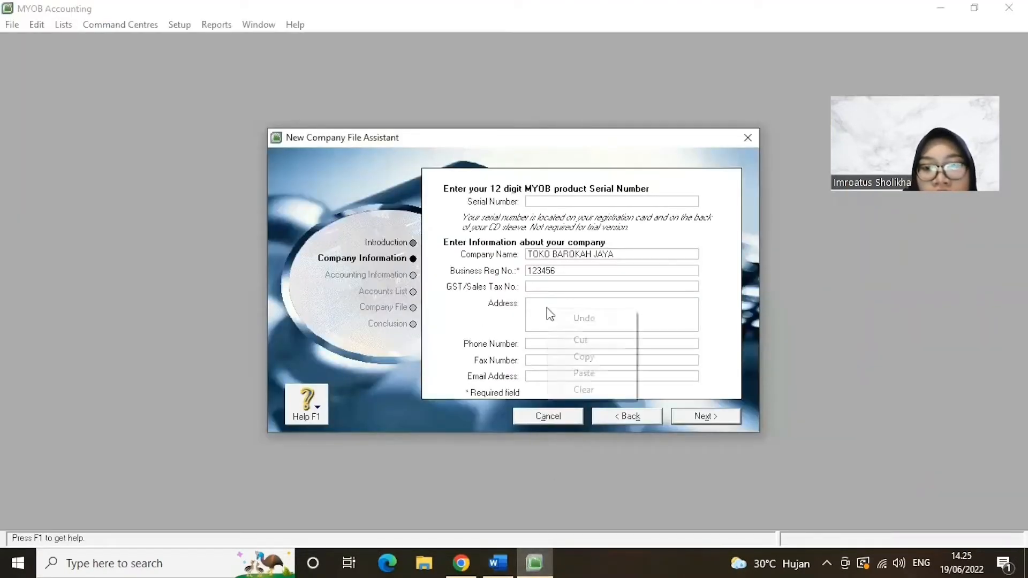
click(589, 375)
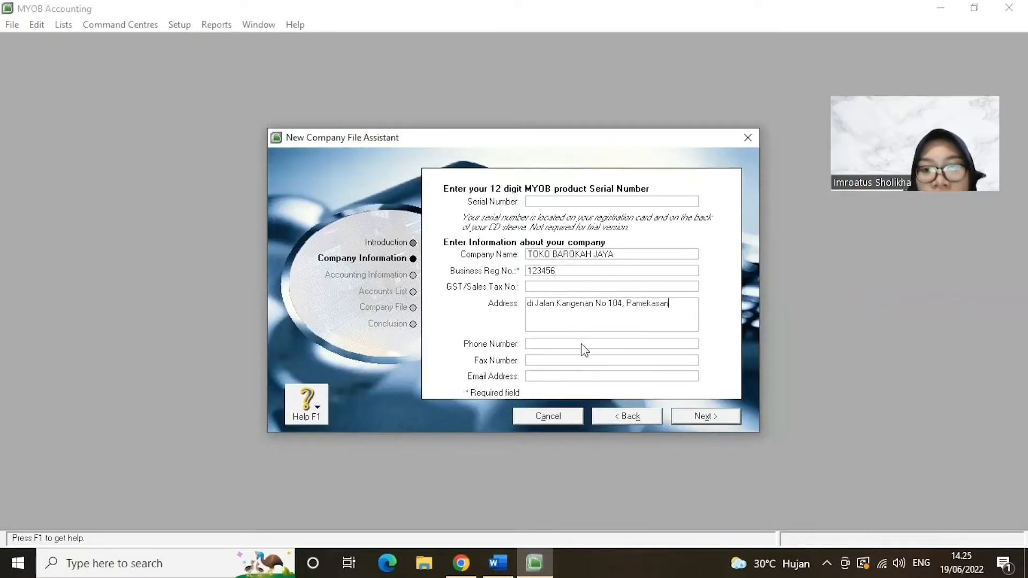
click(534, 304)
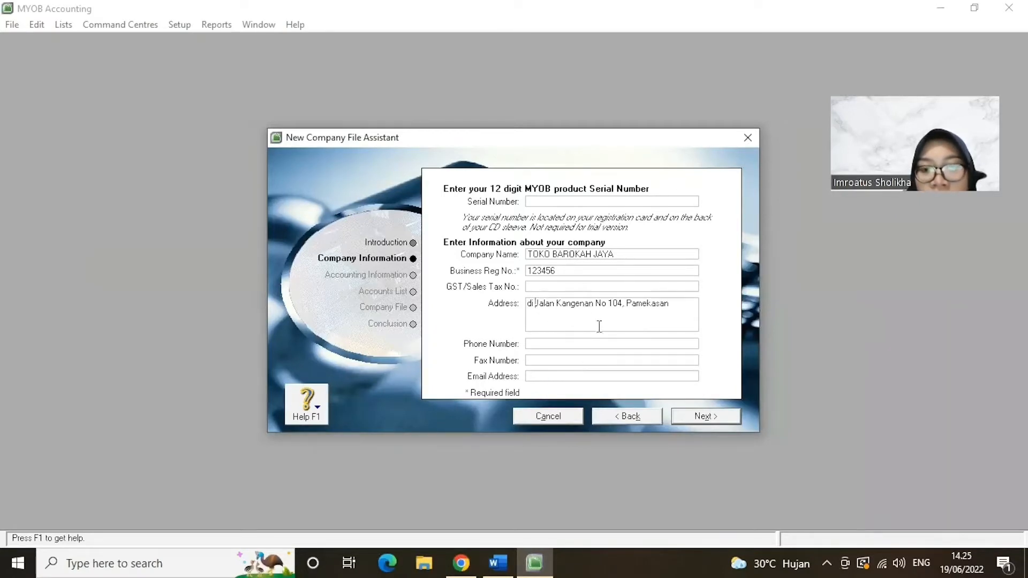
key(BackSpace)
key(BackSpace)
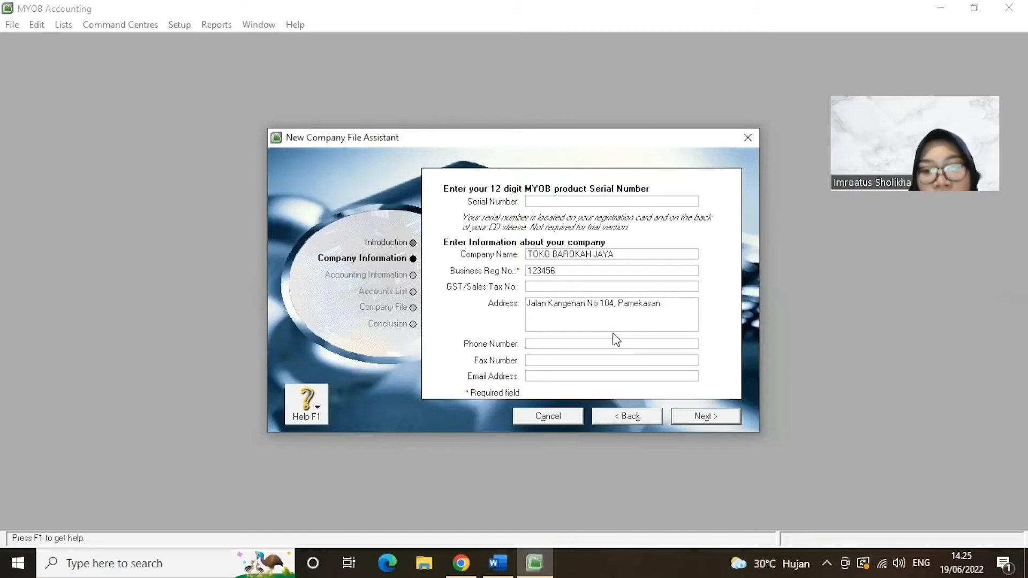
Step: Fill in the company's phone number and continue to the accounting information
click(540, 346)
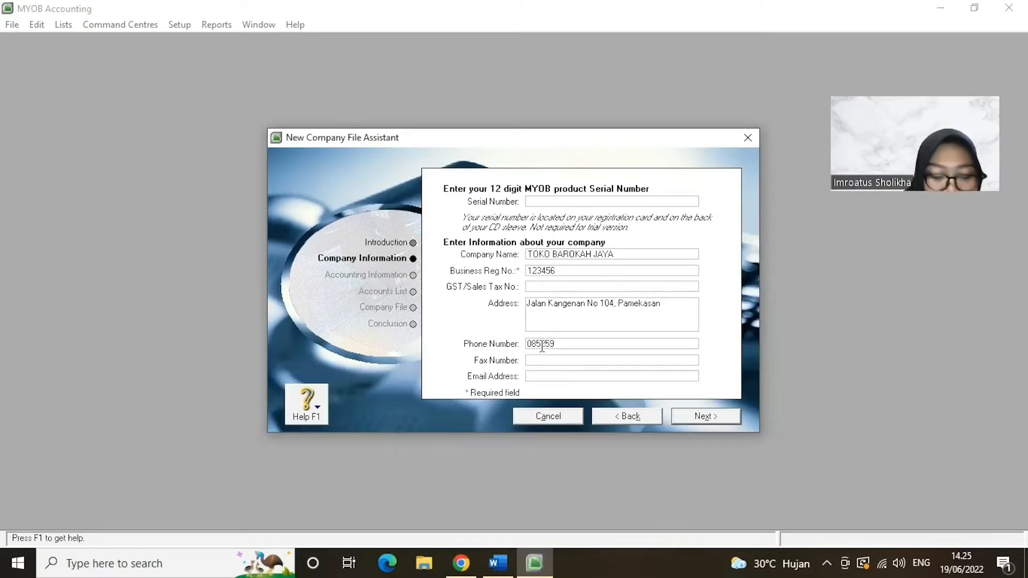
text(53535)
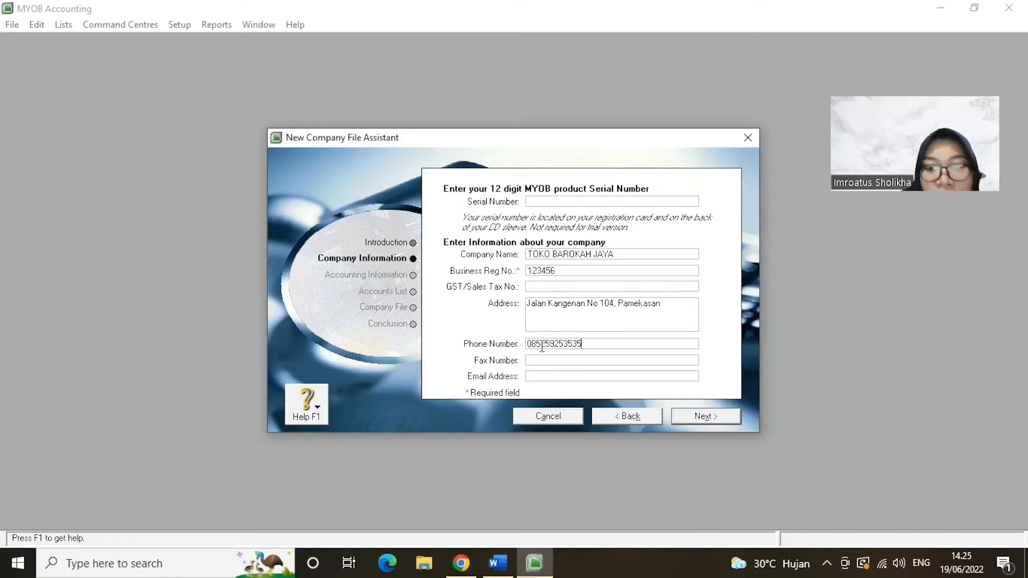
click(702, 415)
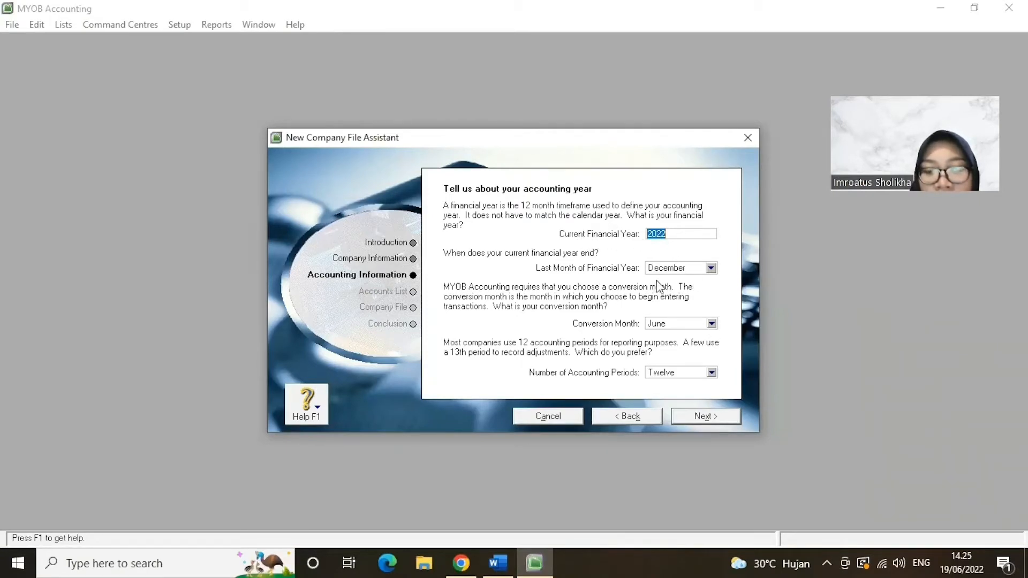
Step: Set the conversion month to January and confirm the accounting year information
click(711, 324)
click(696, 339)
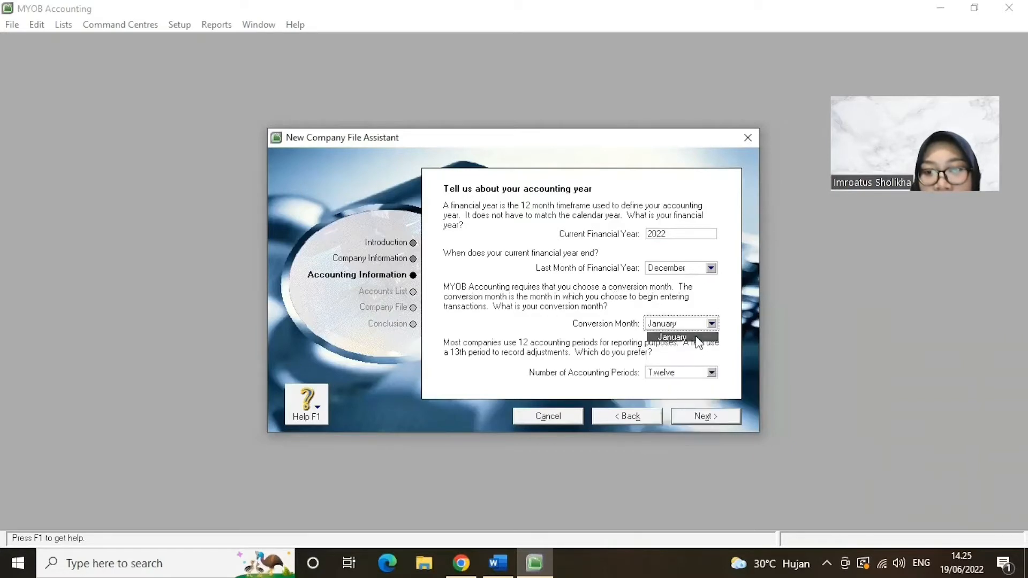
click(701, 416)
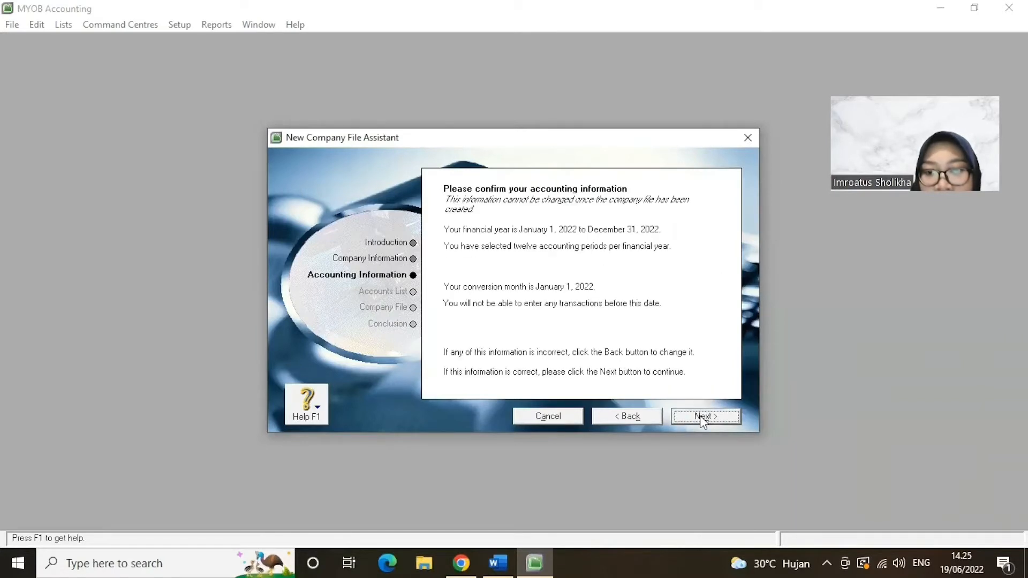
click(700, 416)
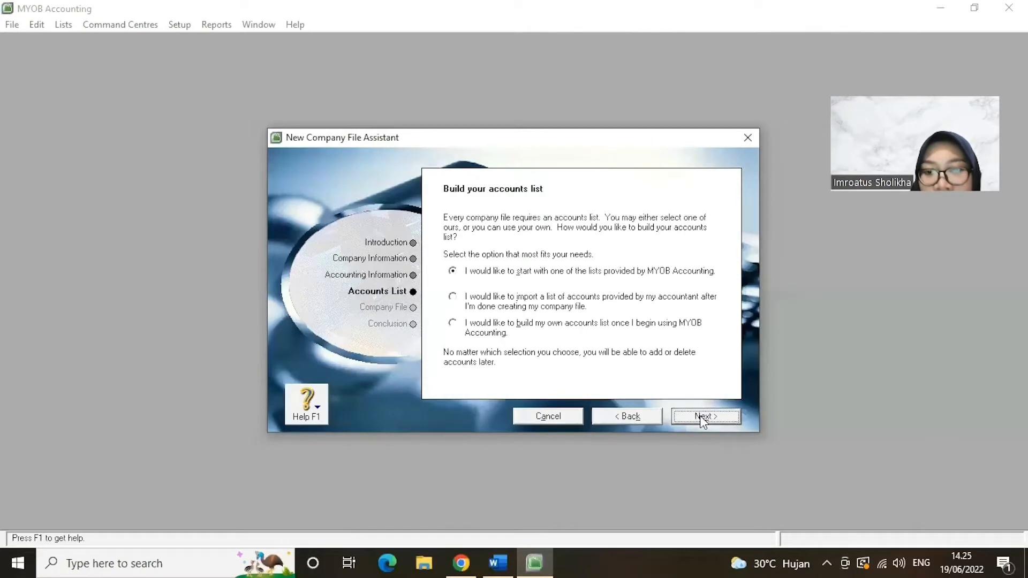
Step: Choose to build your own accounts list and create the company file with its default name and location
click(465, 329)
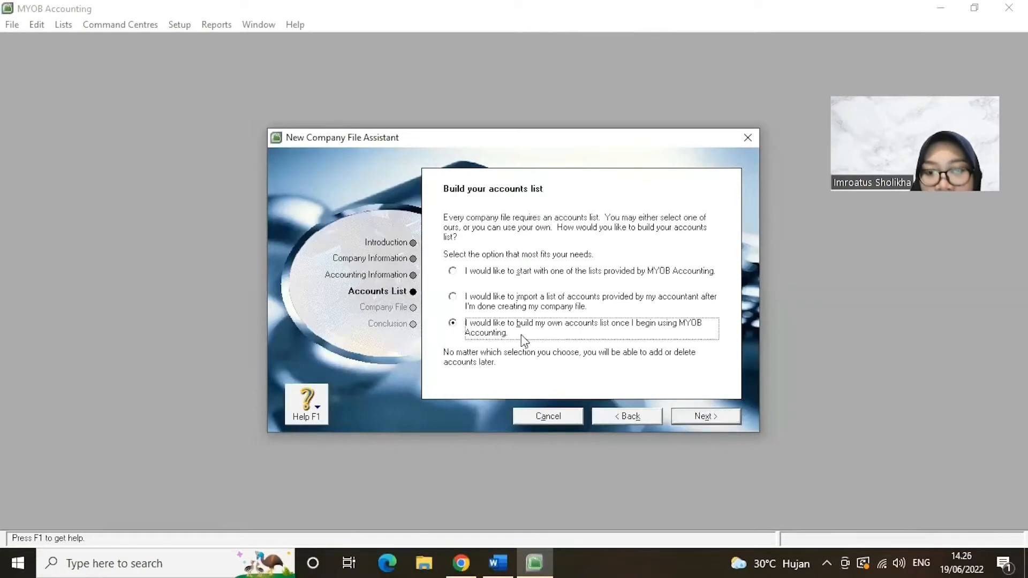
click(698, 416)
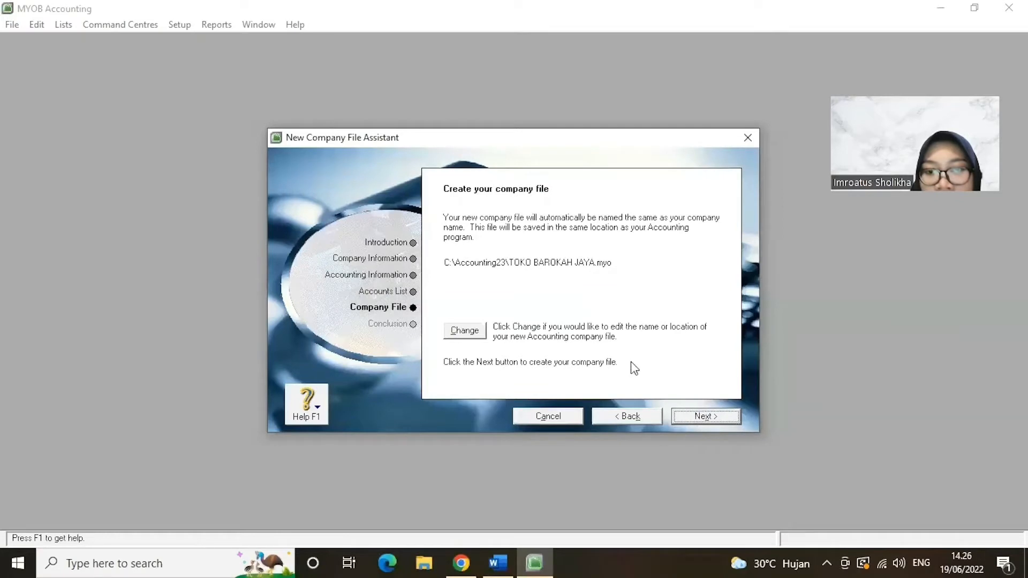
click(711, 416)
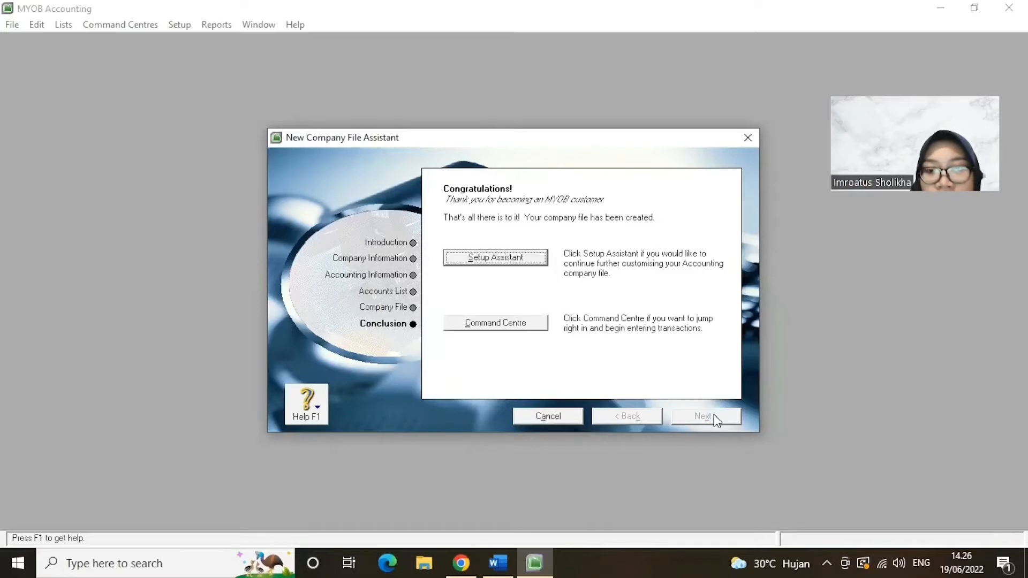
Step: Enter the new company's Command Centre in a maximised window and review its Accounts List, closing the list when done
click(519, 321)
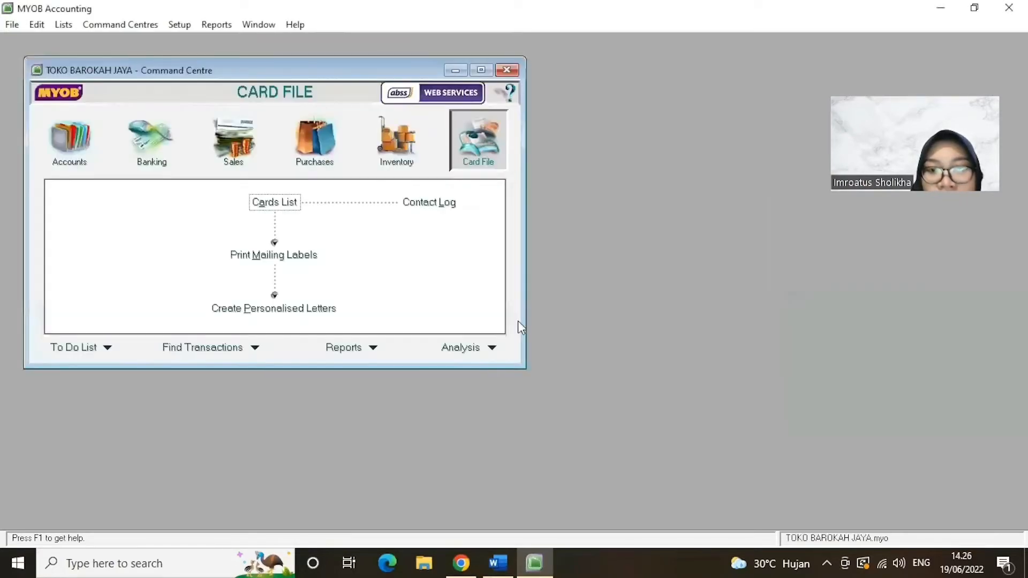
click(480, 71)
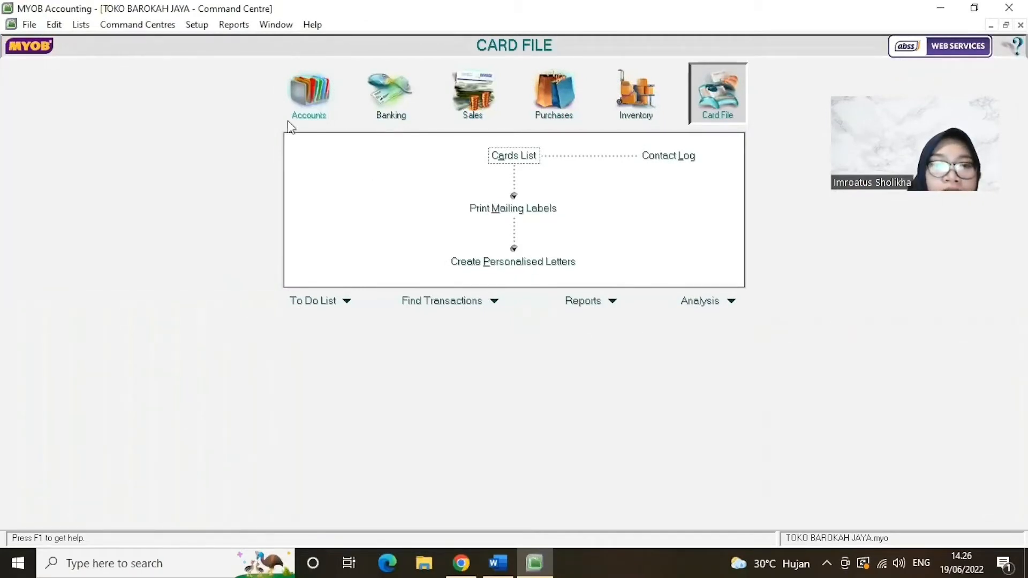
click(312, 99)
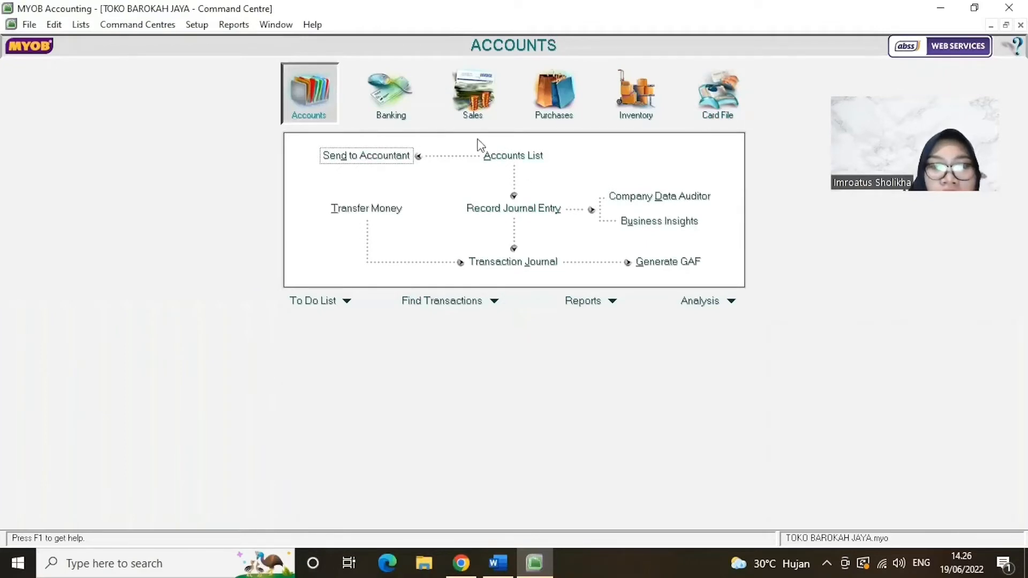
click(501, 157)
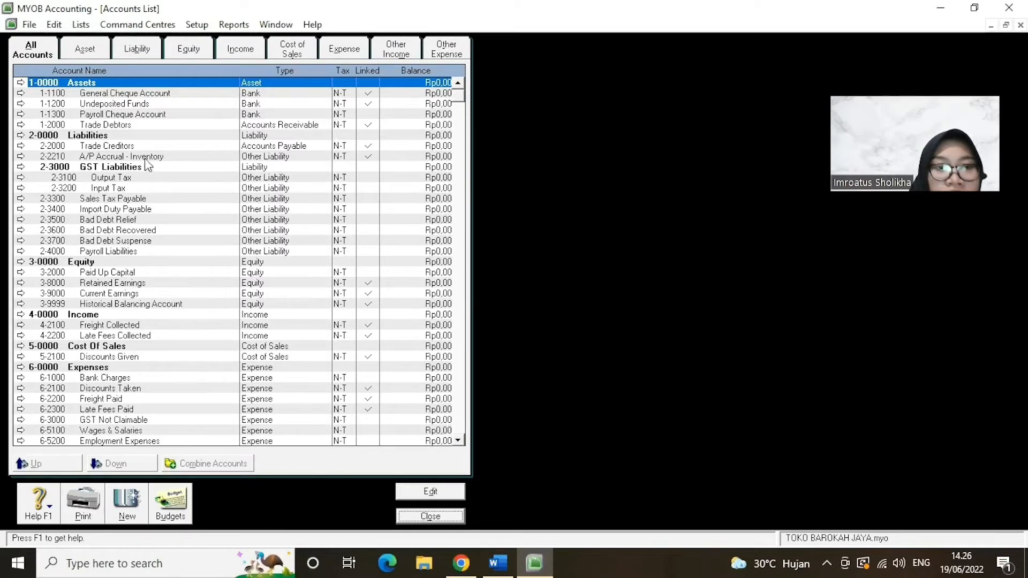
click(453, 518)
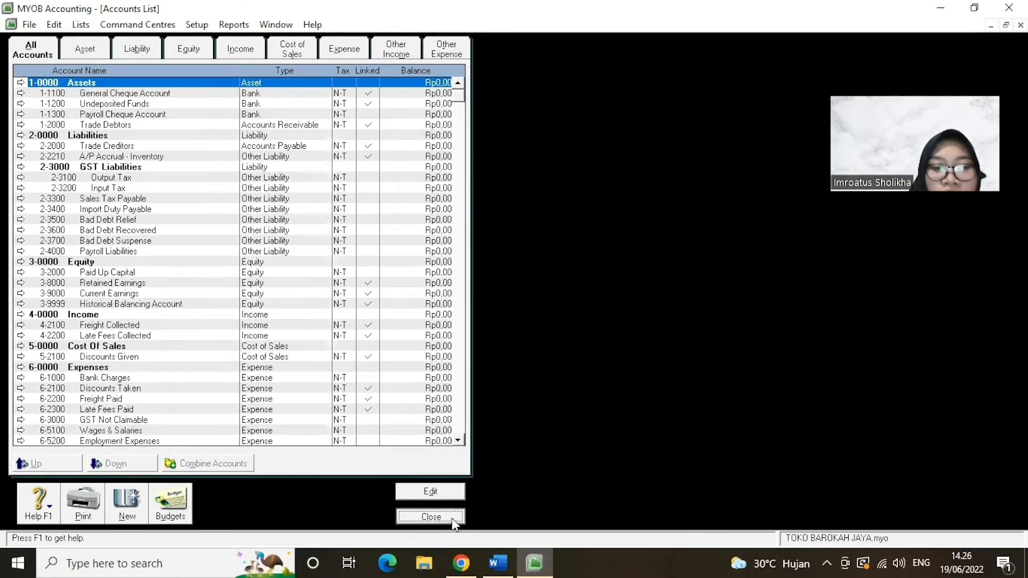
click(26, 24)
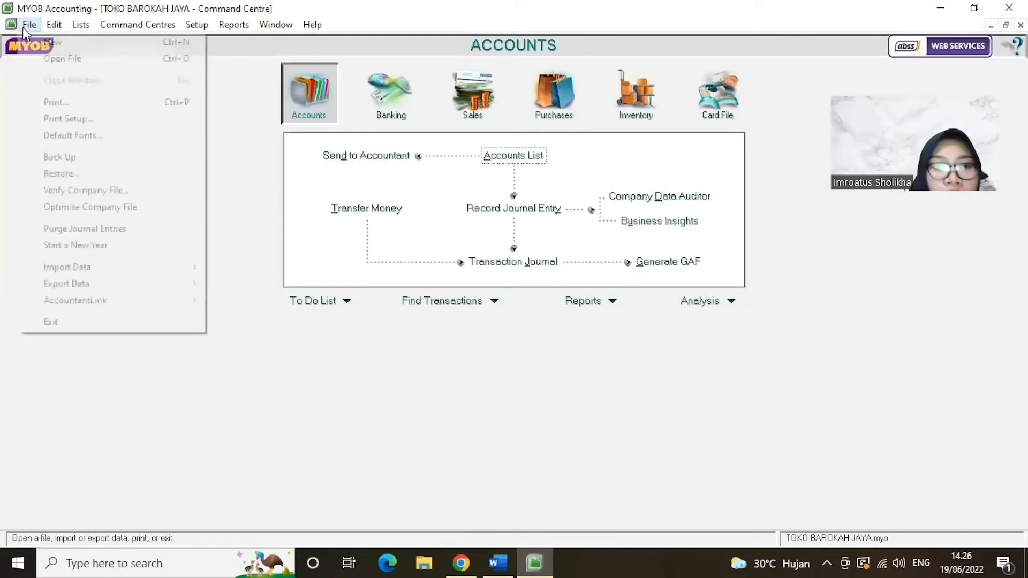
click(57, 60)
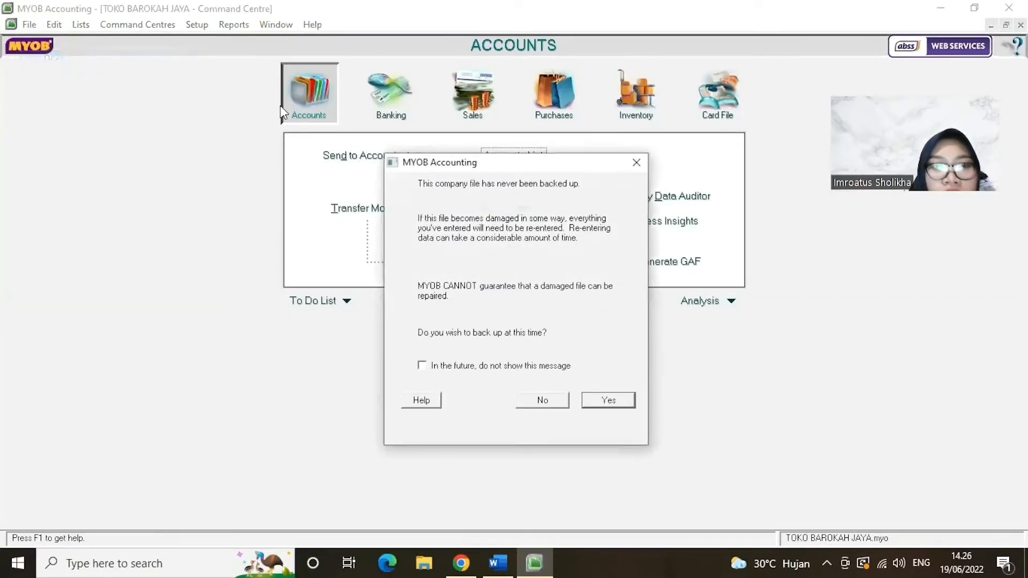
click(546, 402)
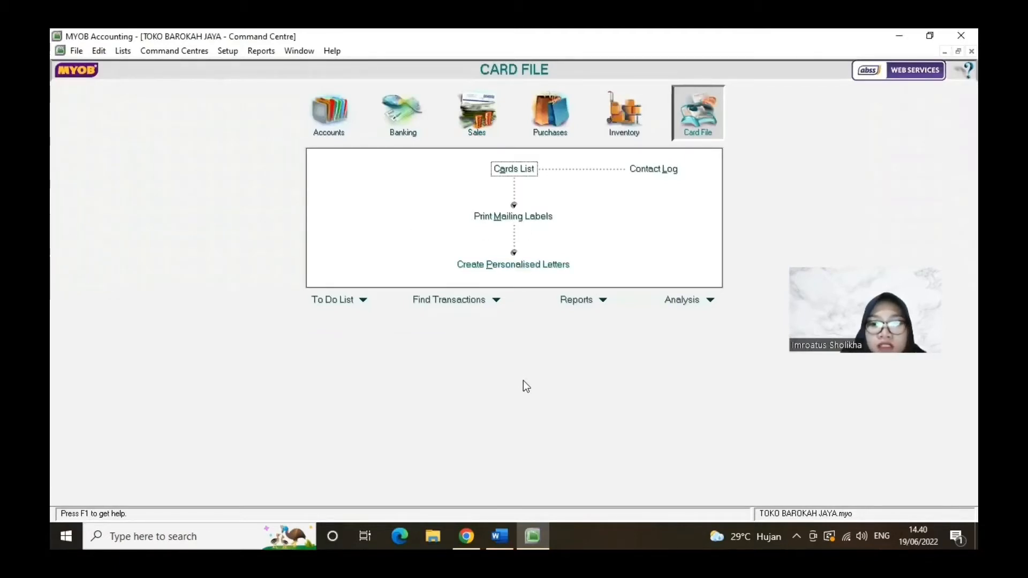
Step: Open the company file TOKO BAROKAH JAYA_UTS KELOMPOK 4 from Downloads, modified 19/06/2022, without backing up the current file
click(341, 132)
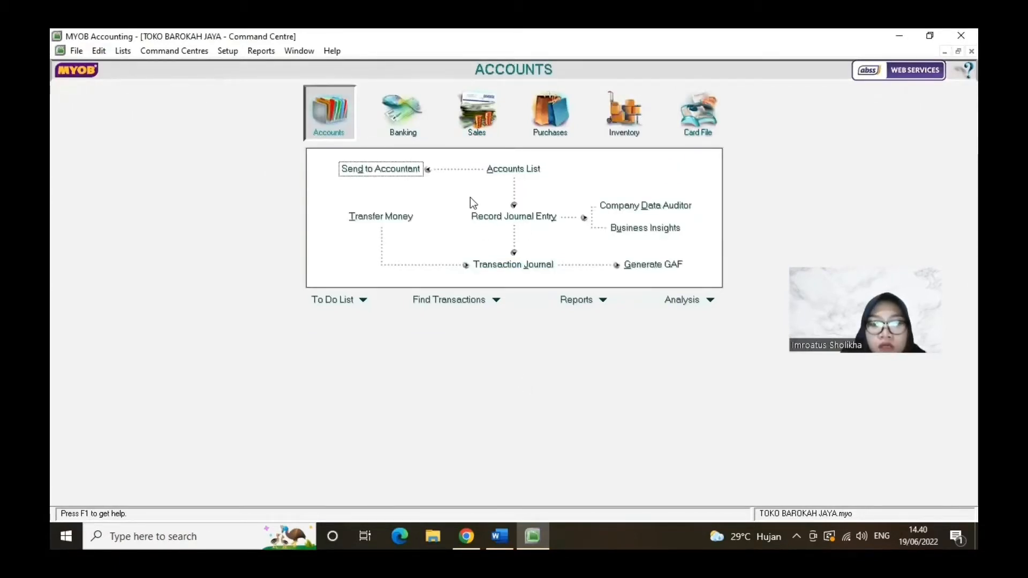
click(77, 54)
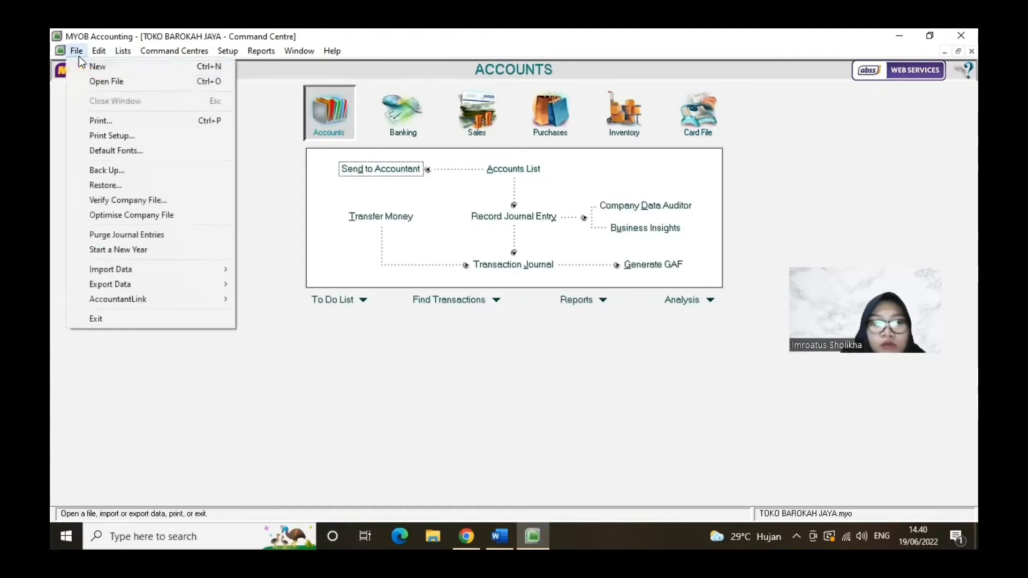
click(127, 81)
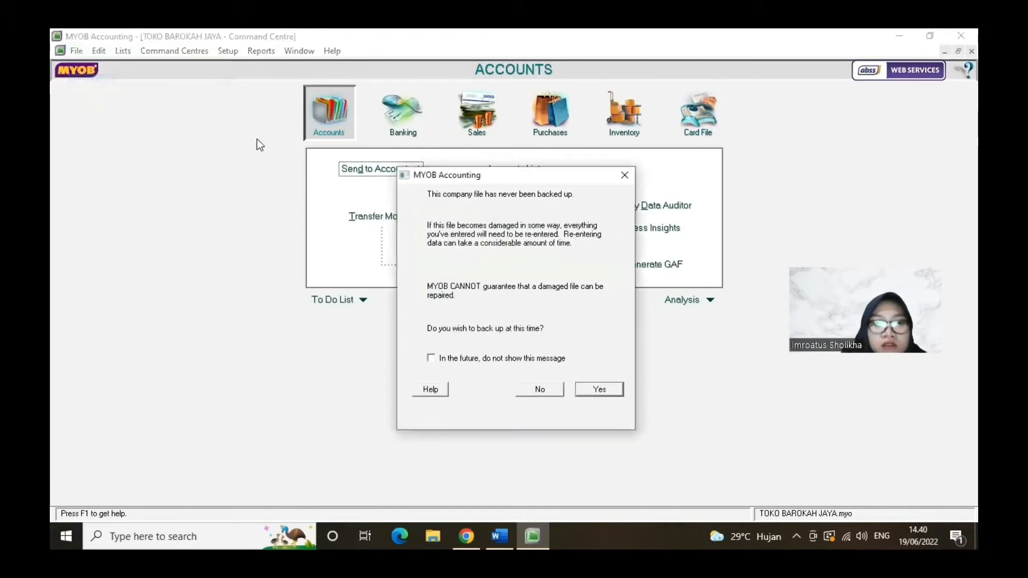
click(551, 392)
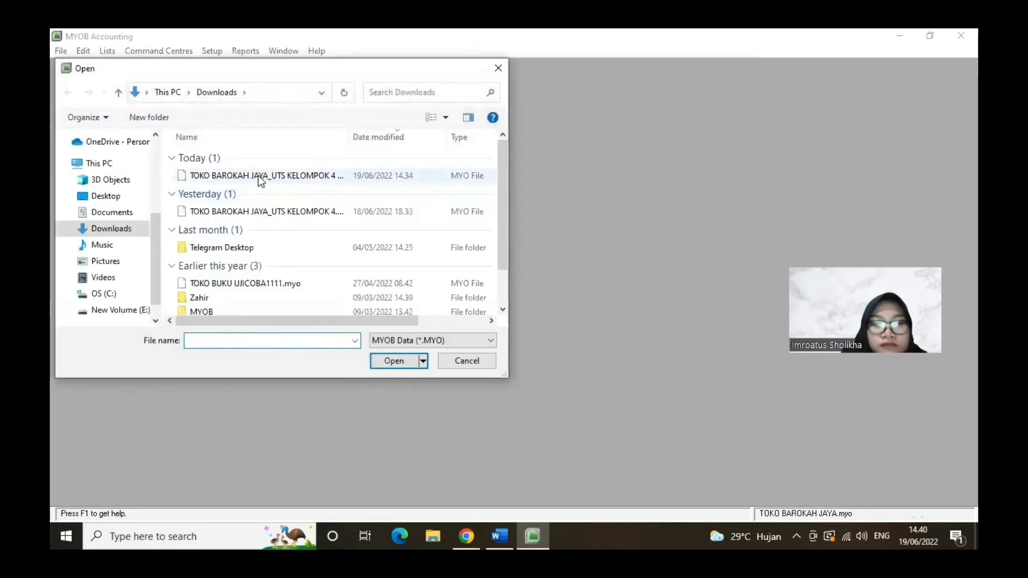
click(258, 175)
click(404, 360)
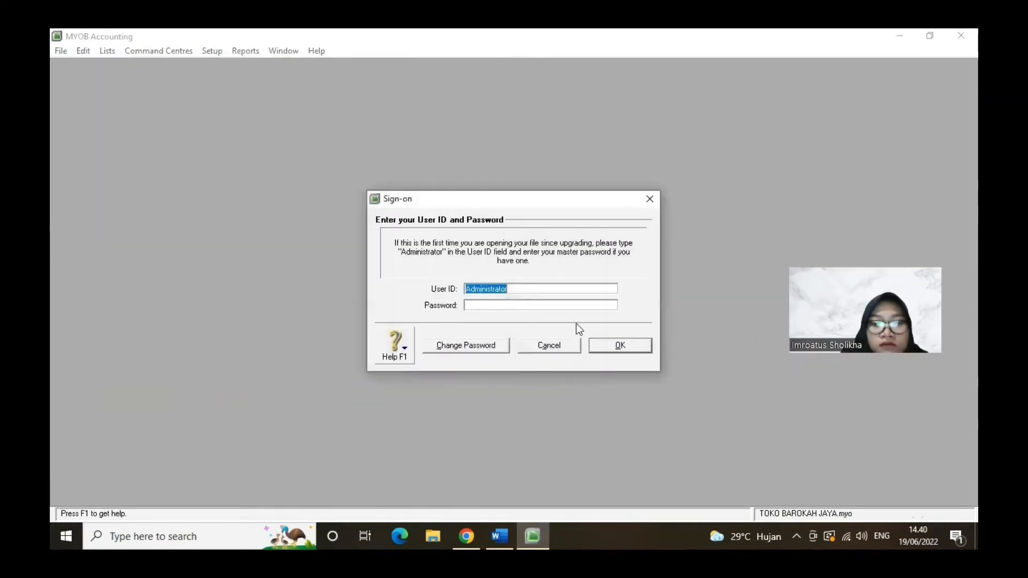
Step: Sign on as Administrator with a blank password, postponing company file activation and declining data verification
click(610, 346)
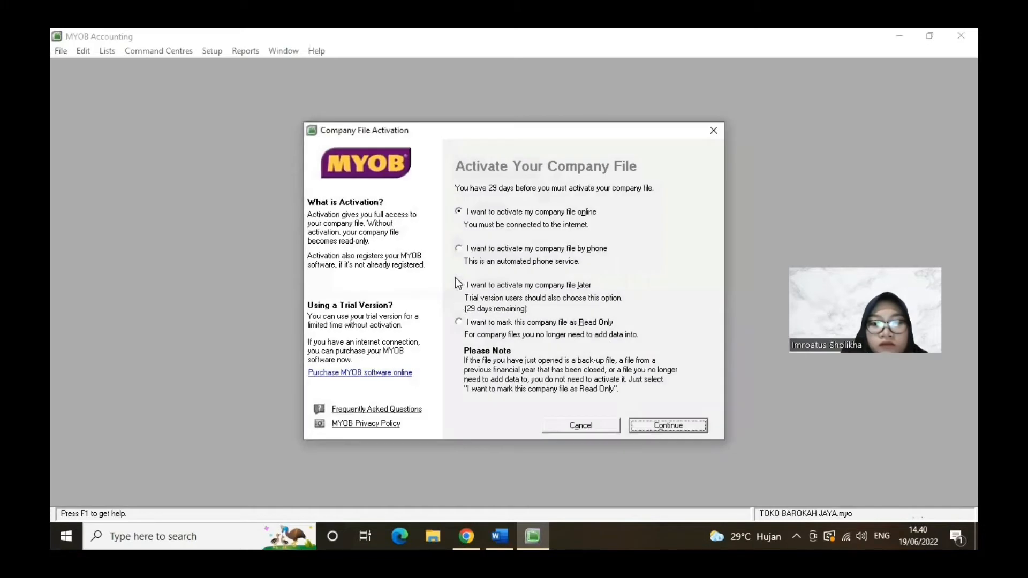
click(459, 286)
click(654, 424)
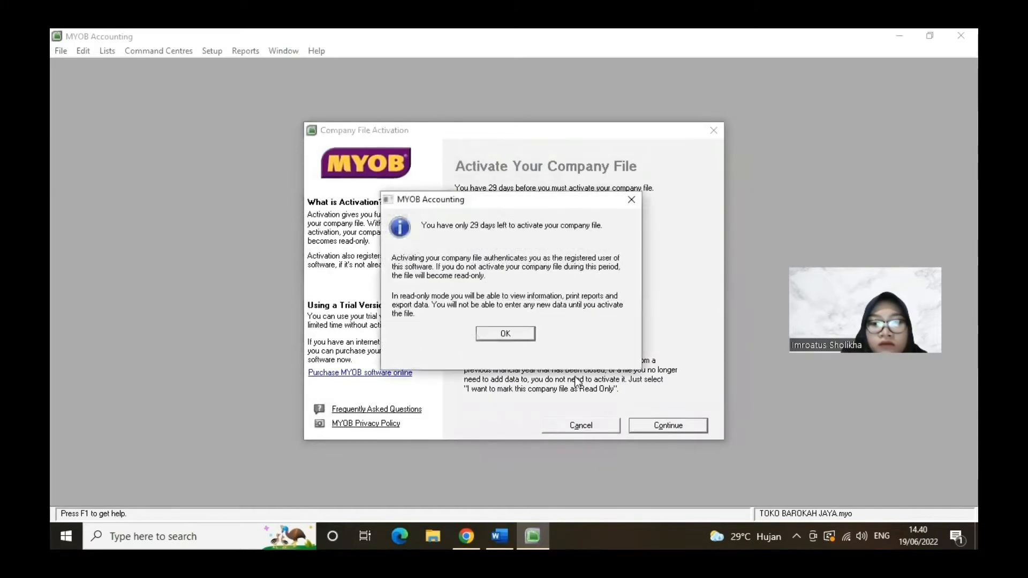
click(496, 334)
click(546, 393)
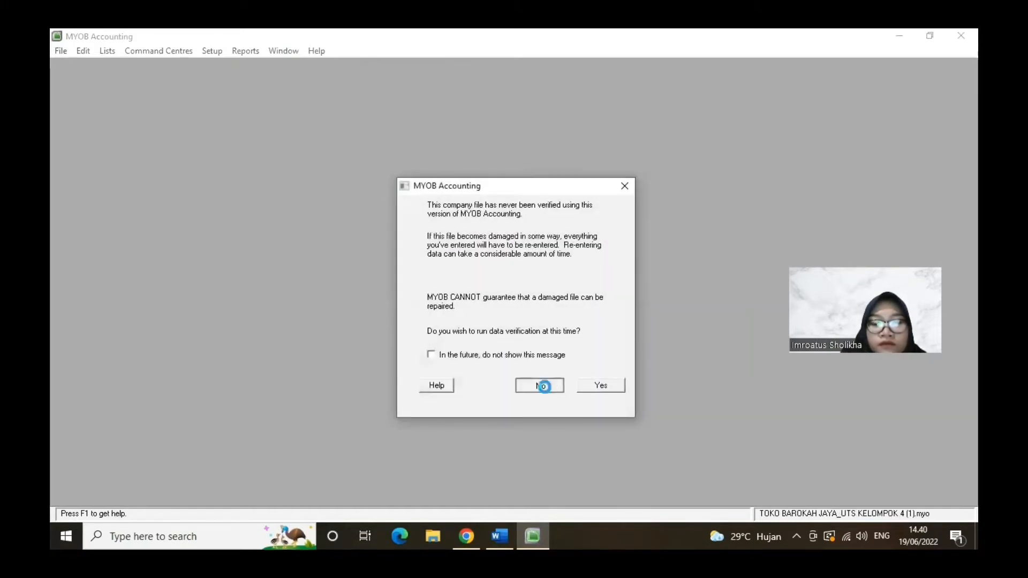
click(485, 91)
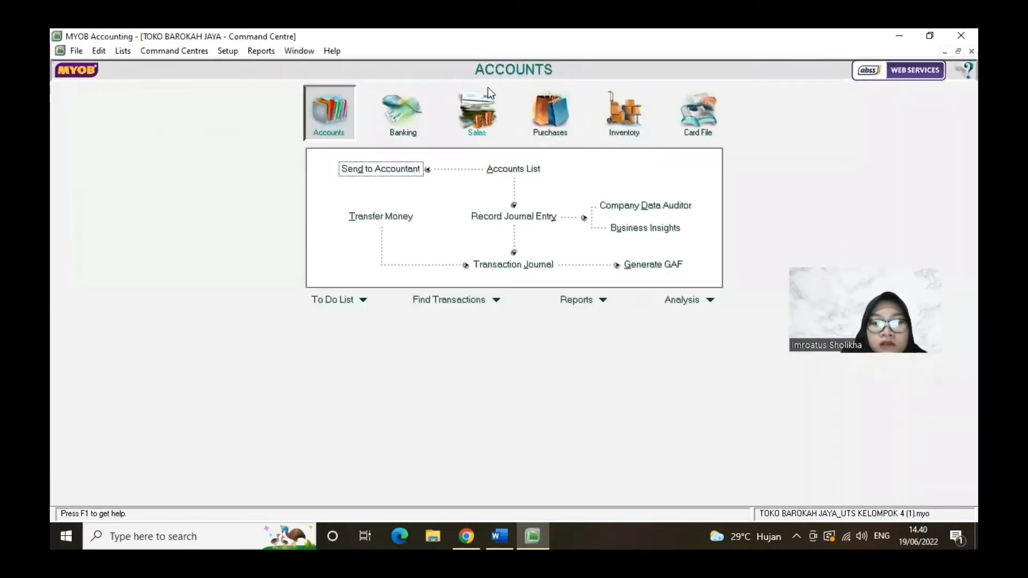
Step: Review the company's full Accounts List from assets down to other income, and close the list
click(512, 171)
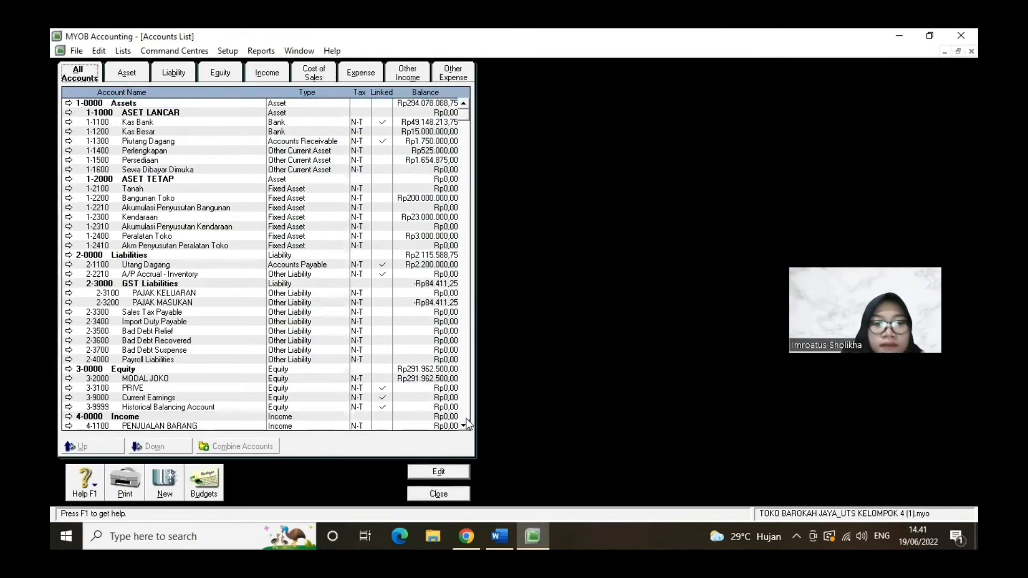
click(463, 426)
click(464, 425)
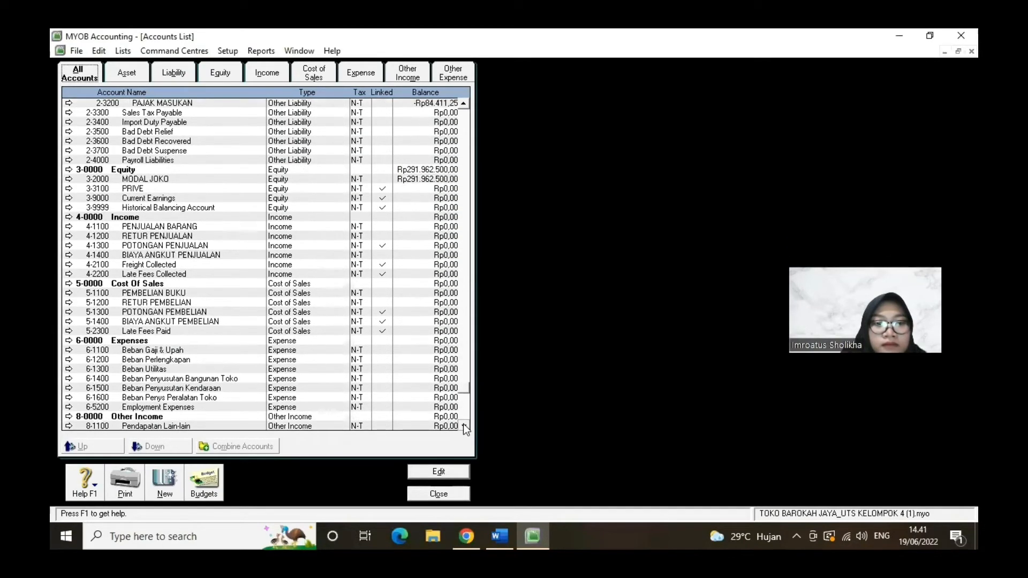
click(438, 494)
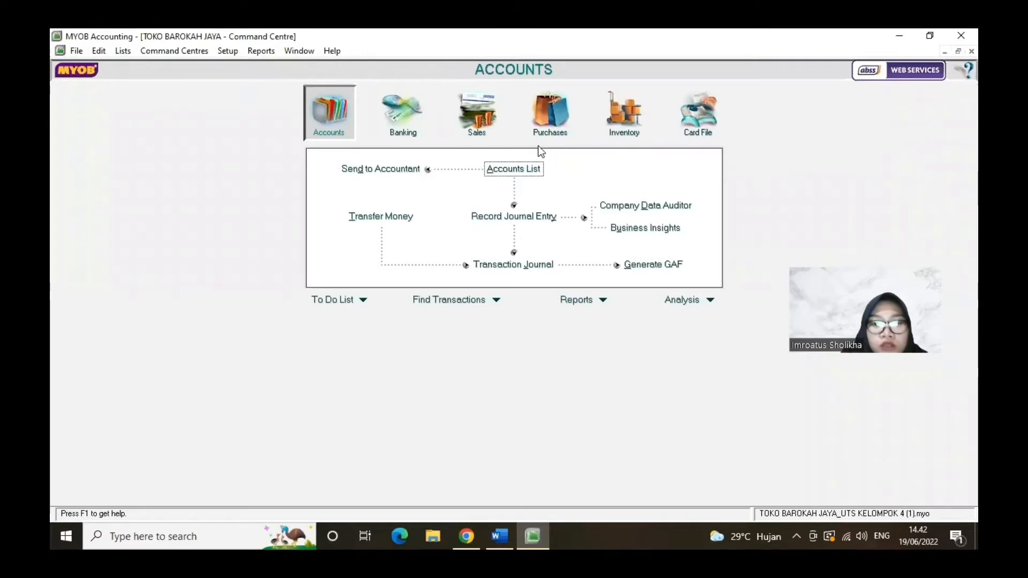
Step: Review the customer, supplier and employee cards in the Cards List, and close the list
click(712, 121)
click(505, 169)
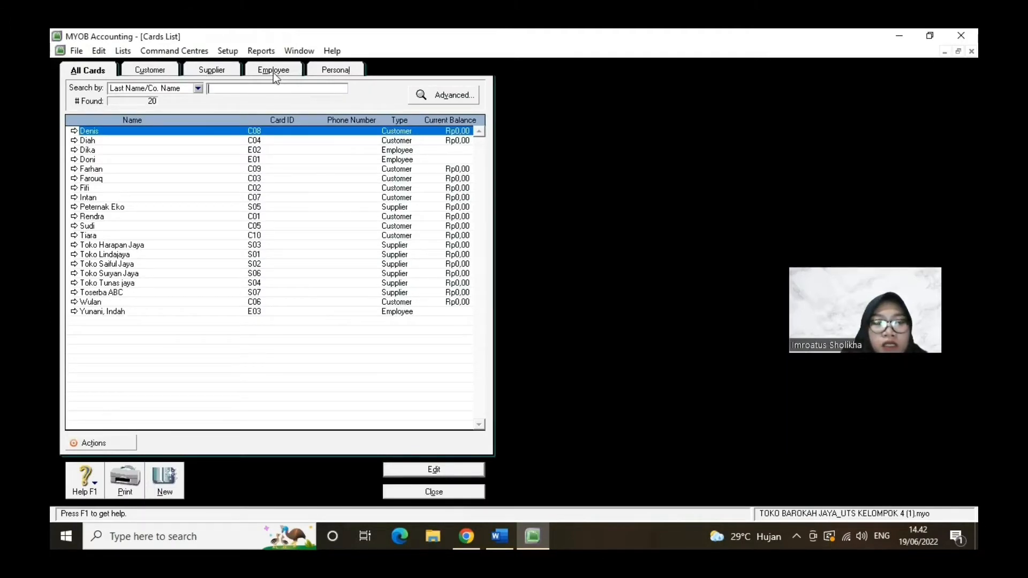
click(148, 73)
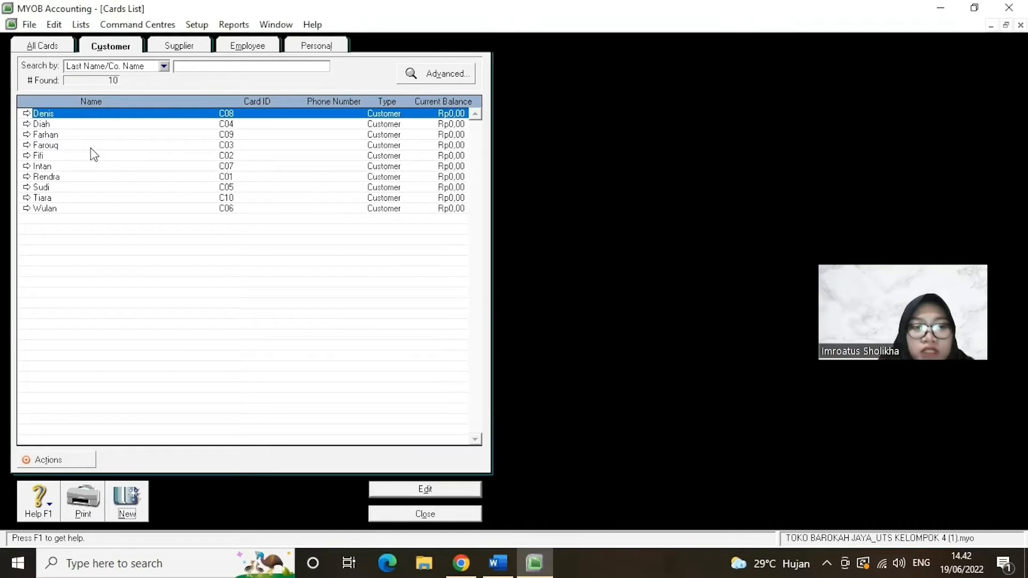
click(184, 48)
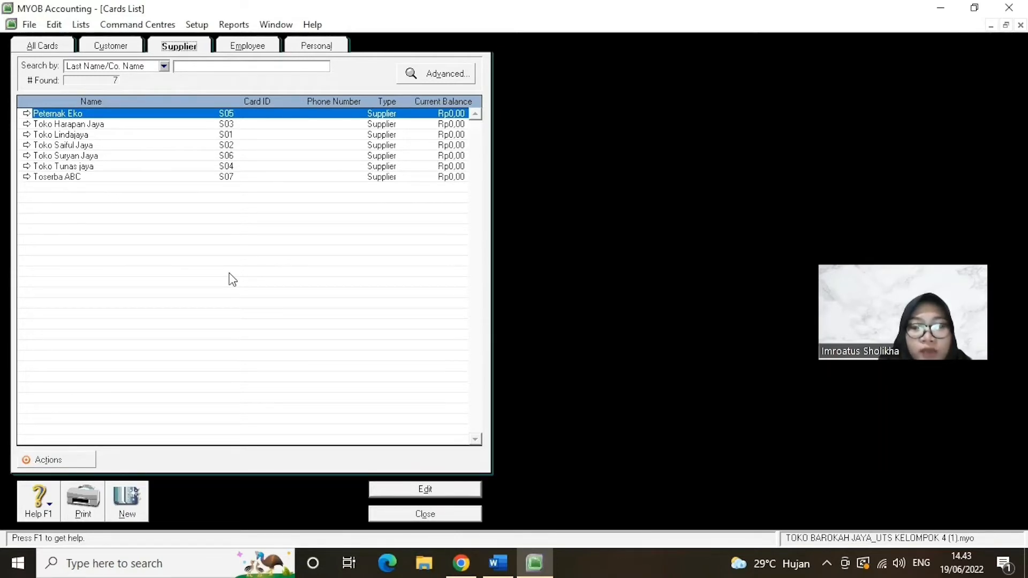
click(263, 43)
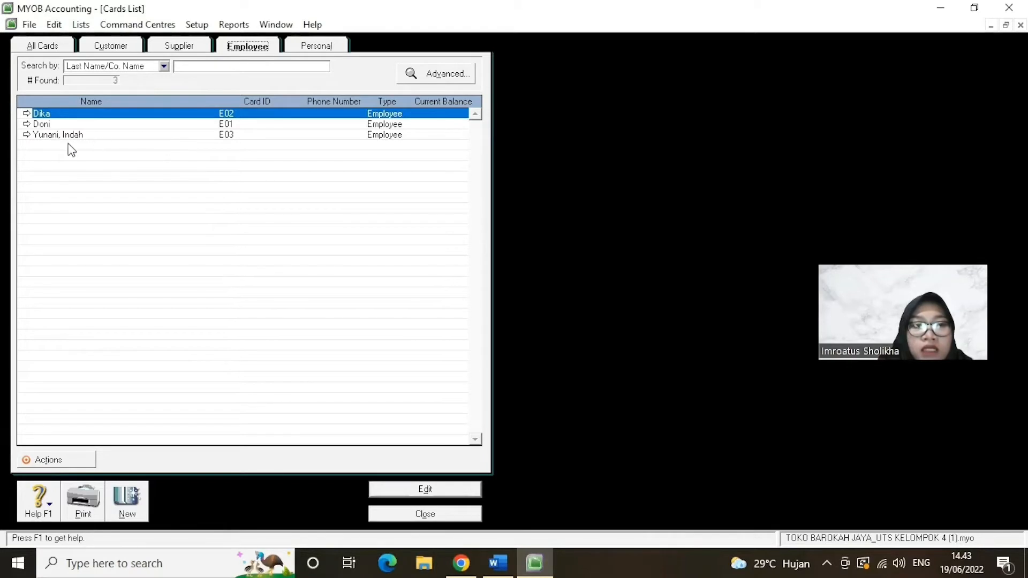
click(408, 515)
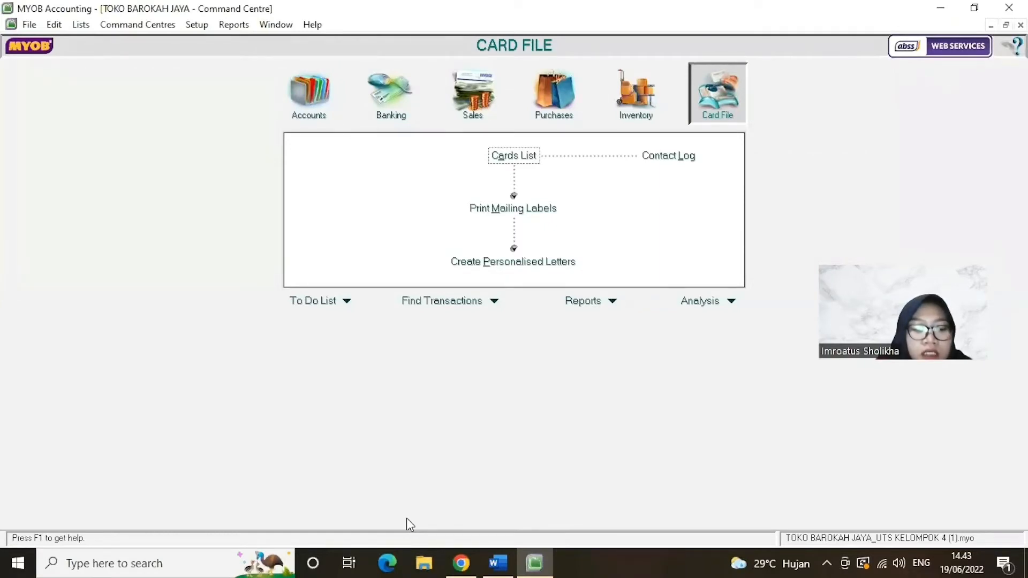
Step: Review the linked accounts for Accounts & Banking and accept them as they are
click(206, 26)
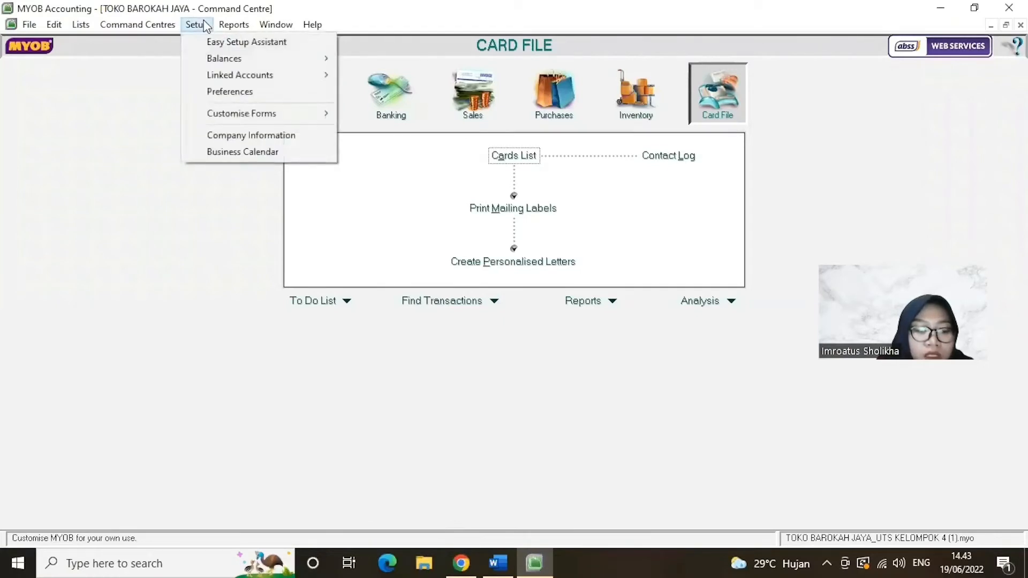
mouse_move(249, 75)
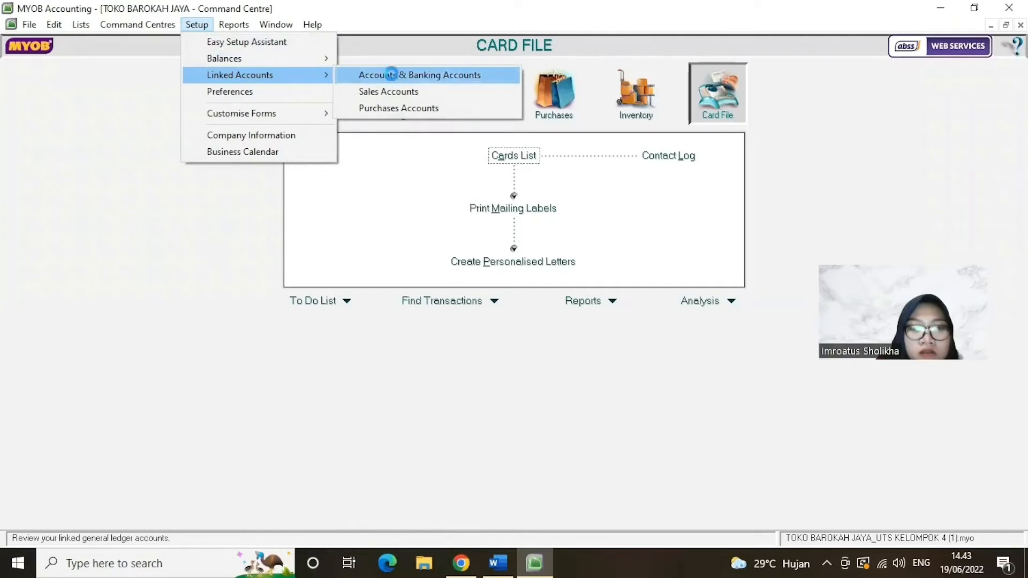
click(393, 76)
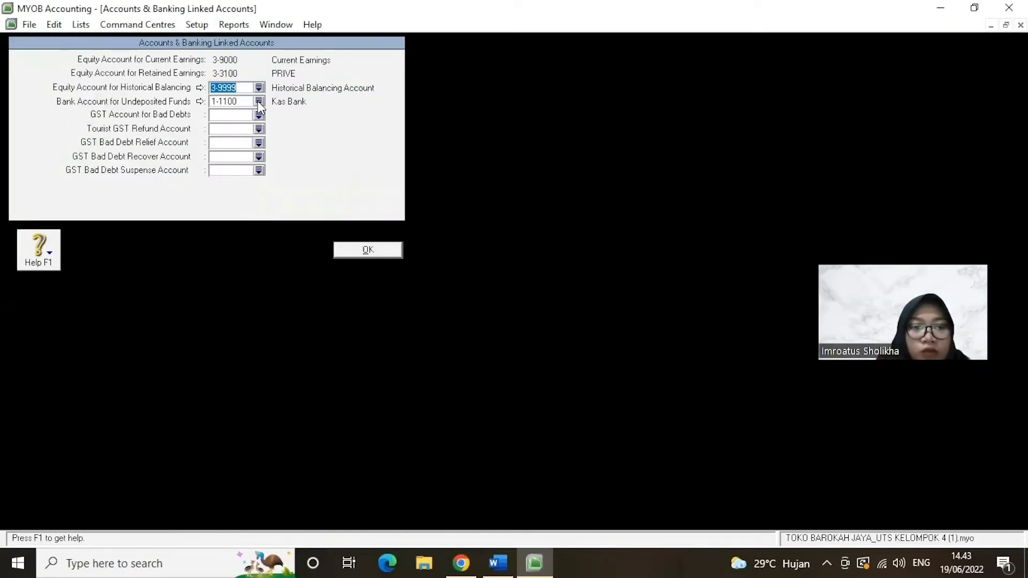
click(384, 250)
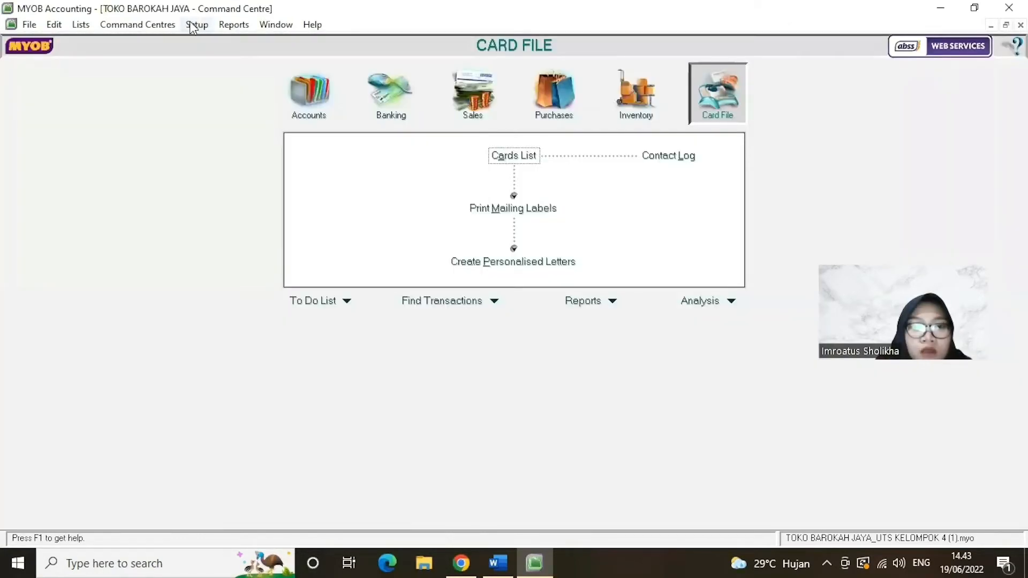
Step: Check the Sales linked accounts for receivables, customer receipts, freight, discounts and late charges, and accept them
click(197, 25)
mouse_move(222, 75)
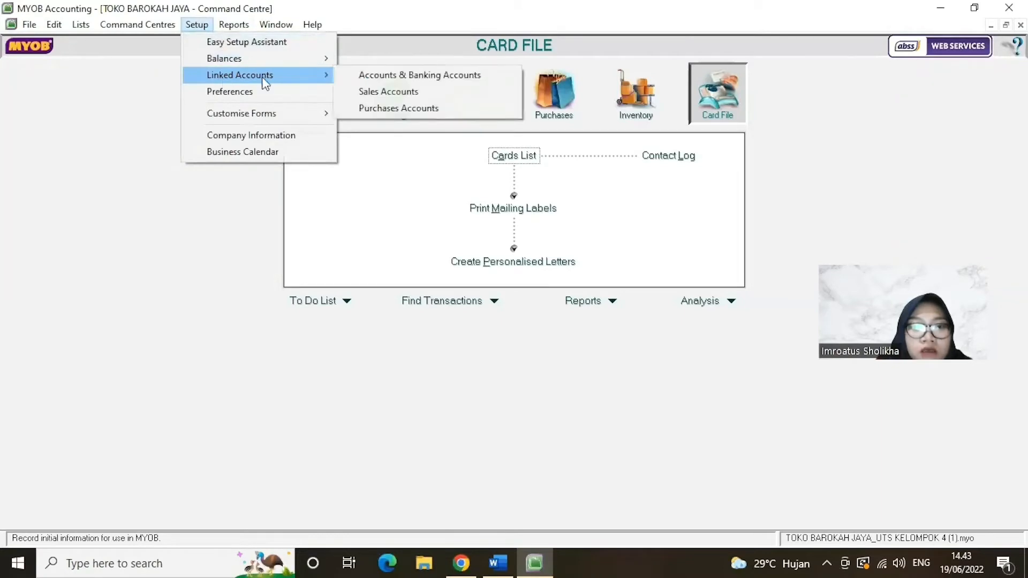
click(389, 92)
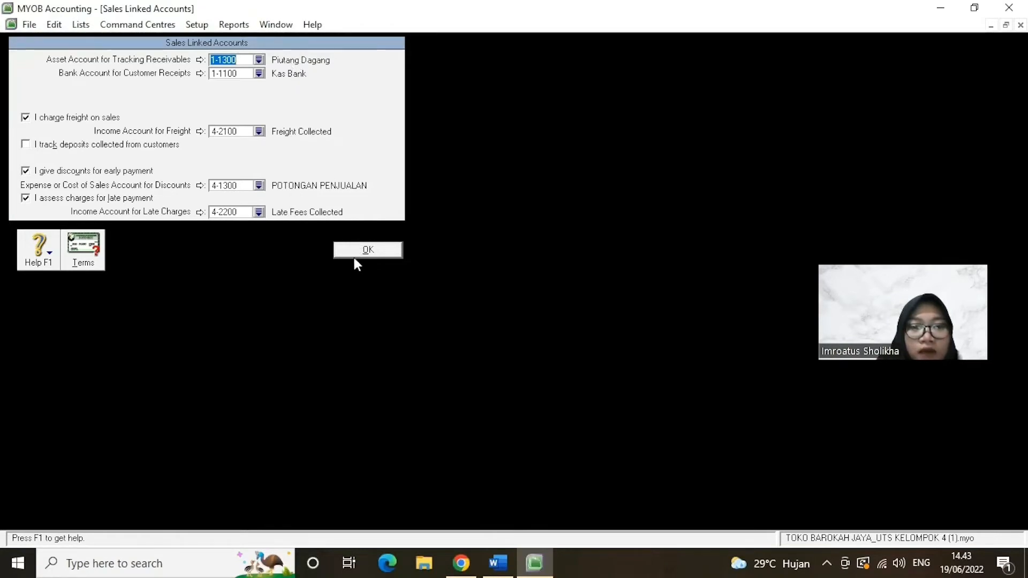
click(367, 250)
Step: Check the Purchases linked accounts for payables, bill payments, item receipts, freight, discounts and late charges, and accept them
click(197, 24)
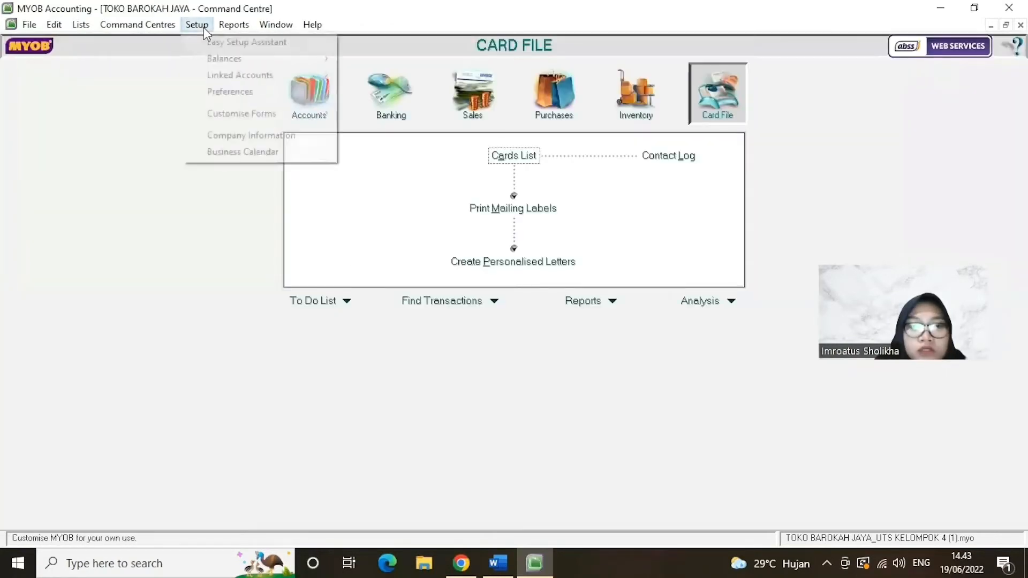
mouse_move(239, 83)
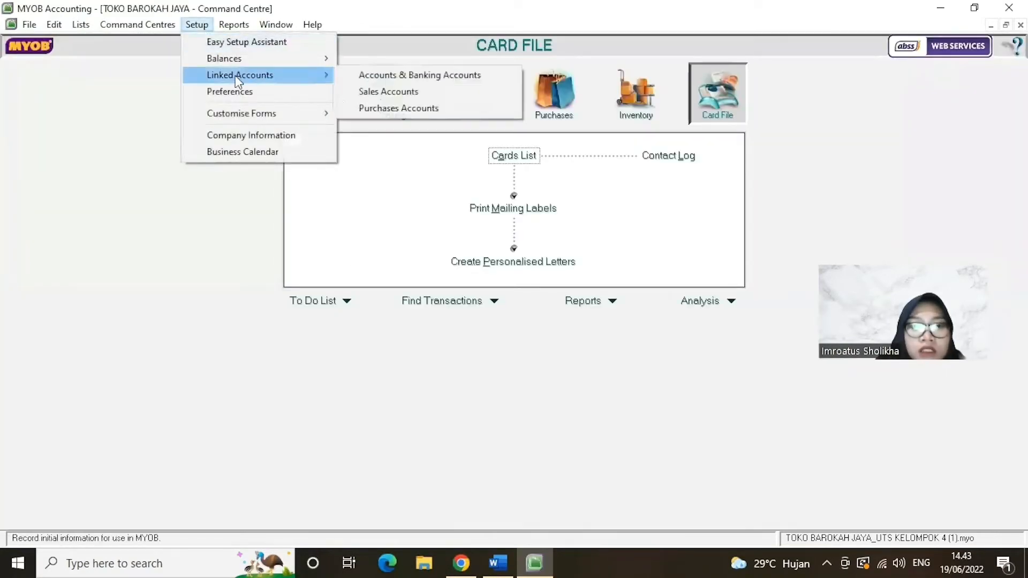
click(373, 108)
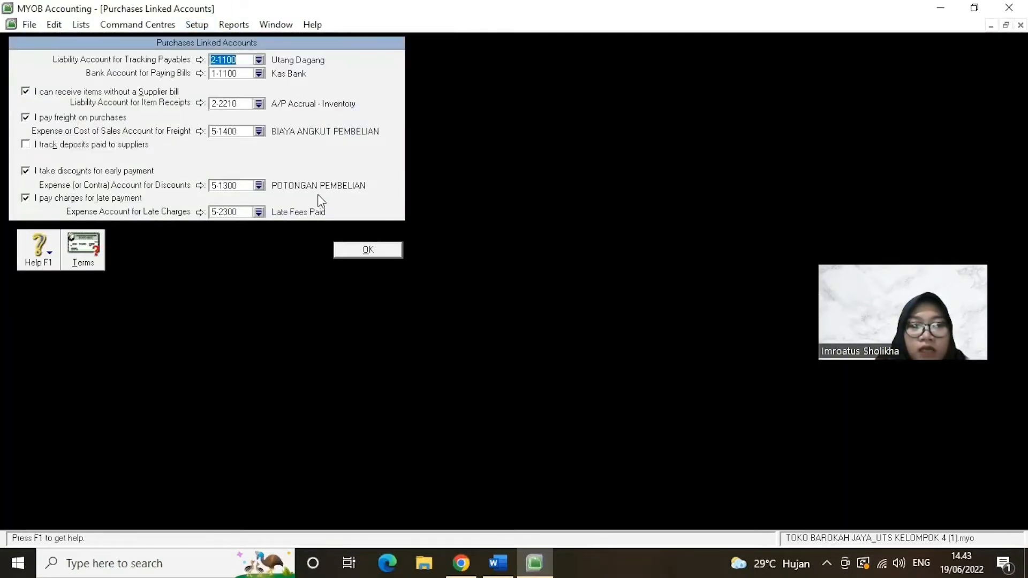
click(368, 250)
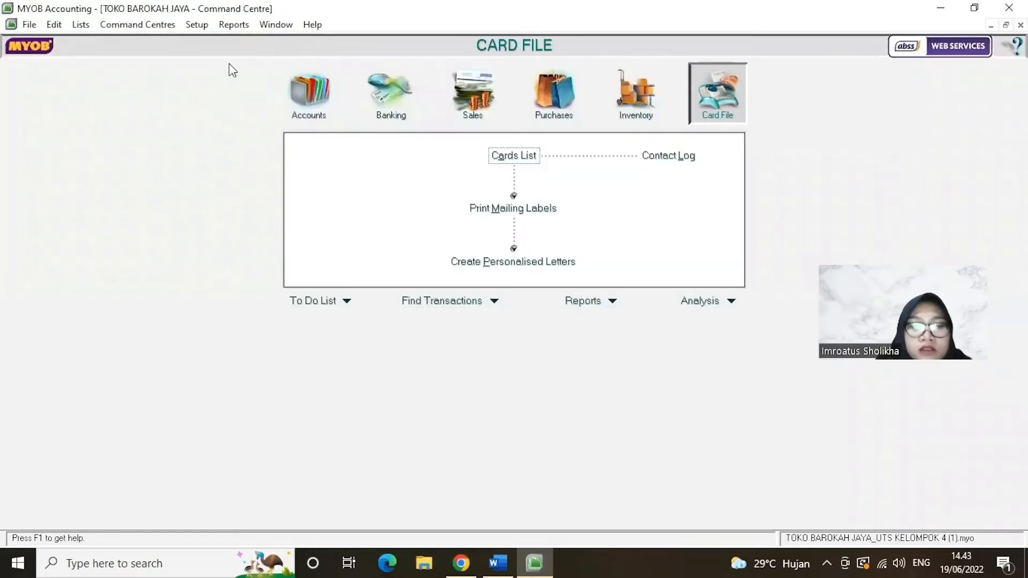
Step: Review the PPN tax code's type, rate and linked tax accounts, keep Goods & Services Tax as its type, and close the tax code list
click(87, 26)
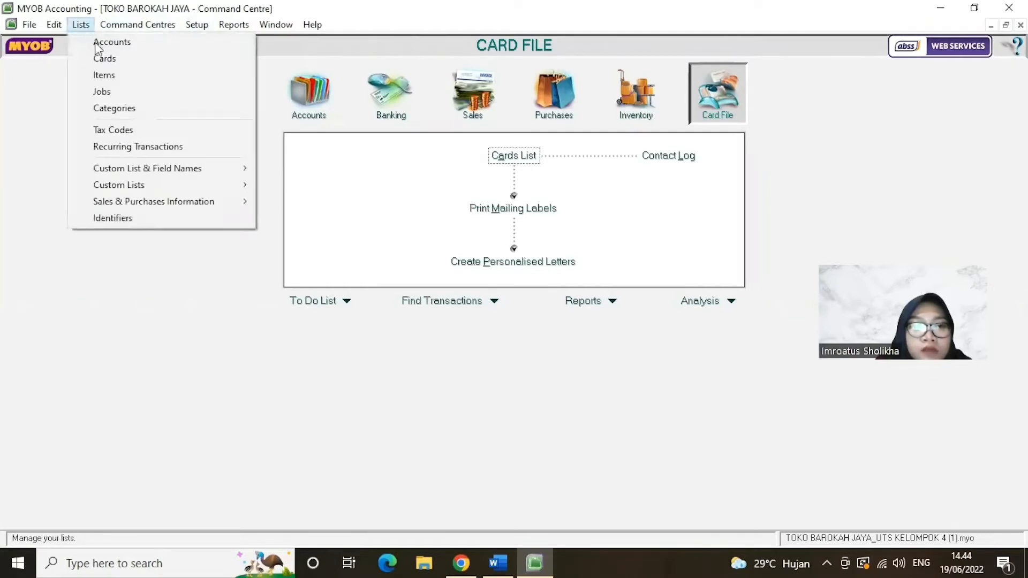
click(138, 129)
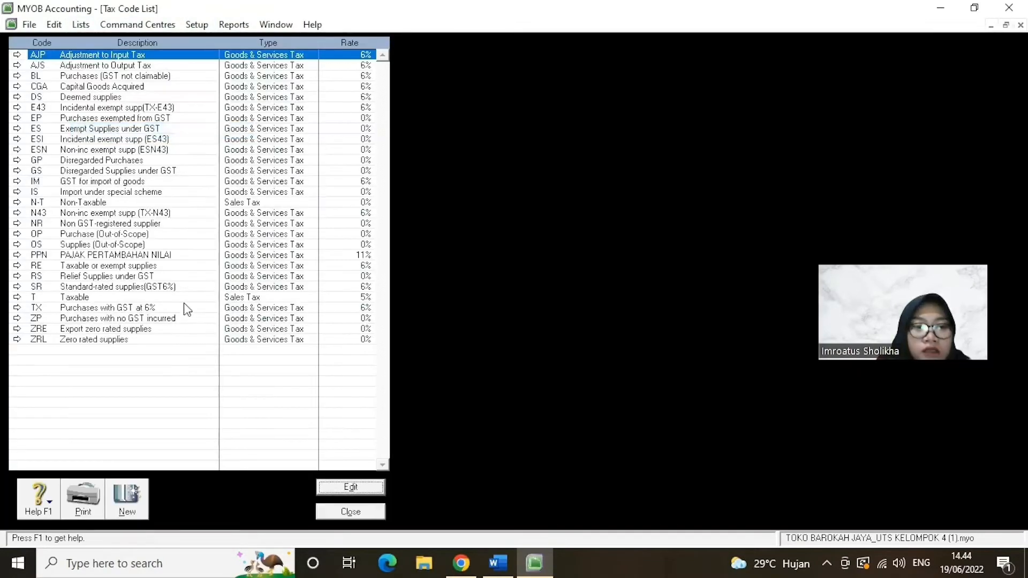
double_click(142, 256)
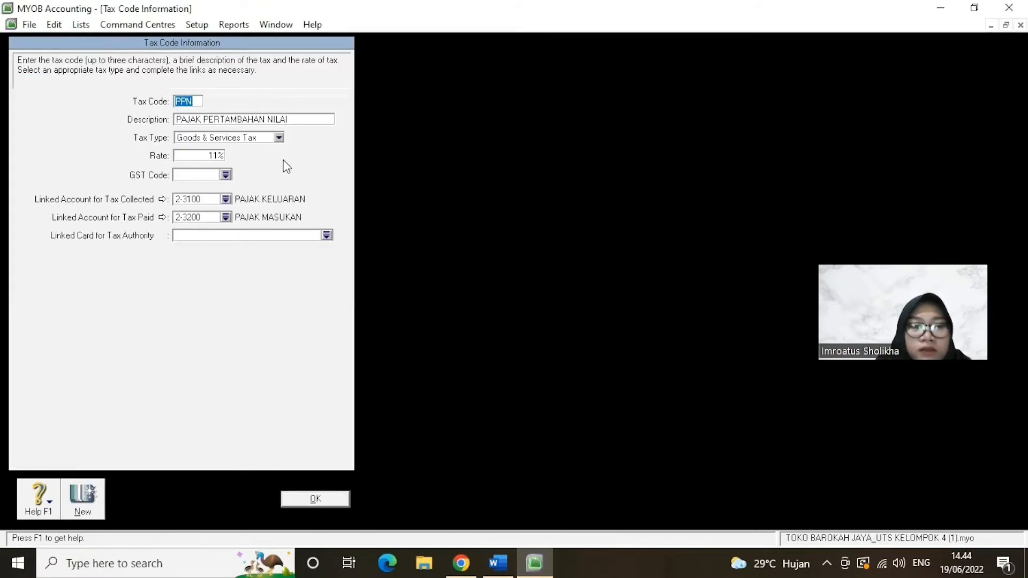
click(279, 139)
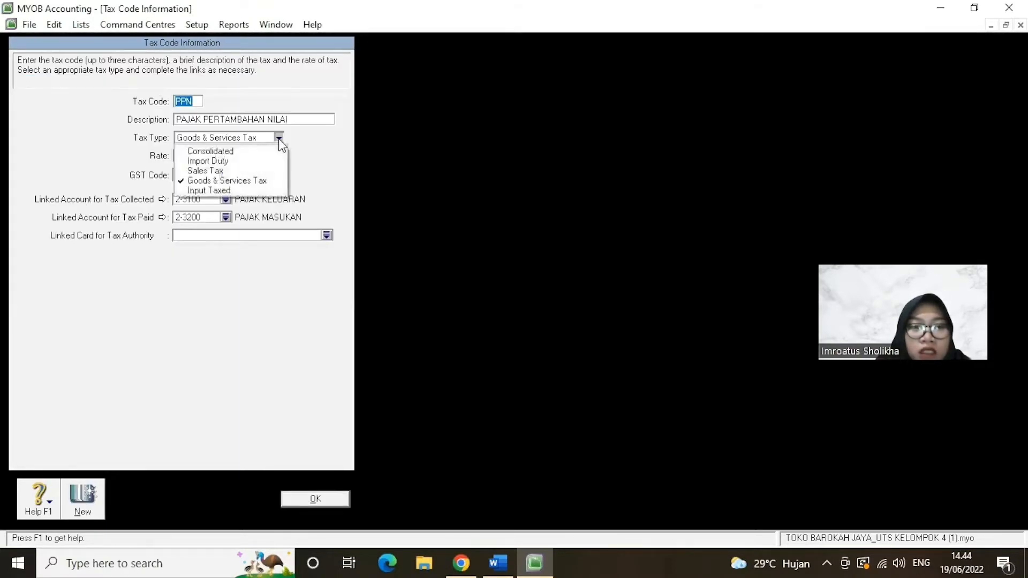
click(245, 182)
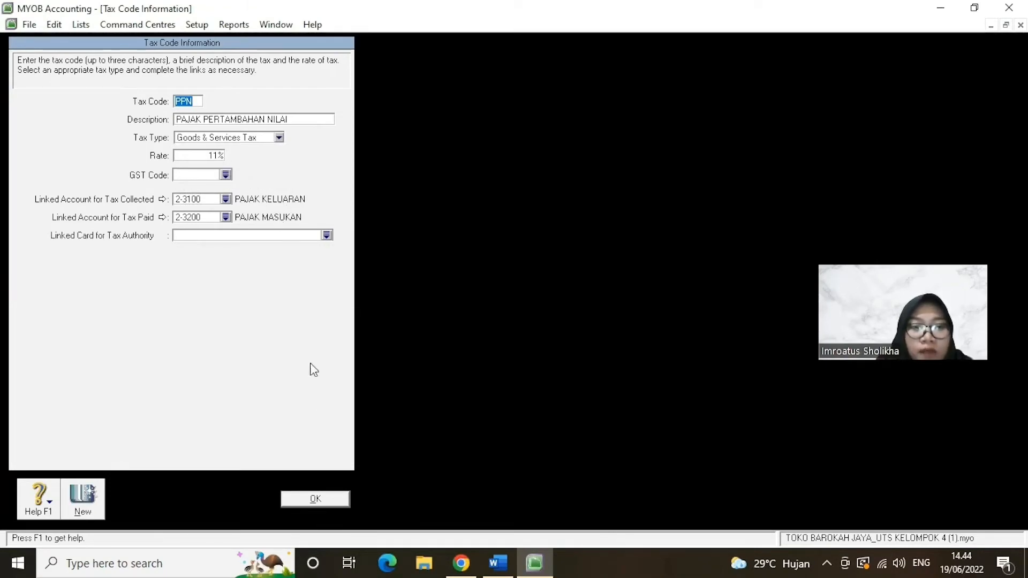
click(300, 503)
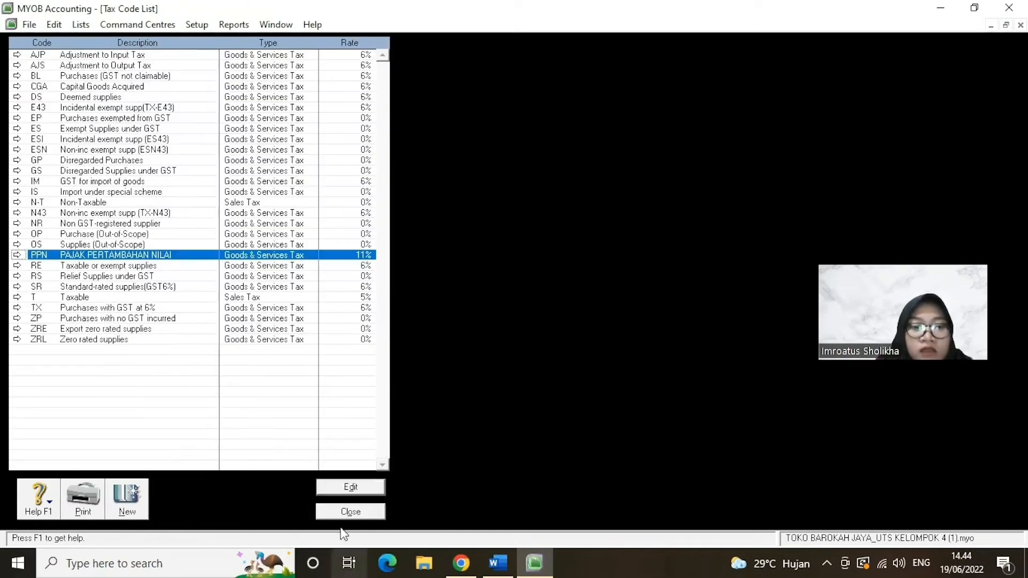
click(337, 513)
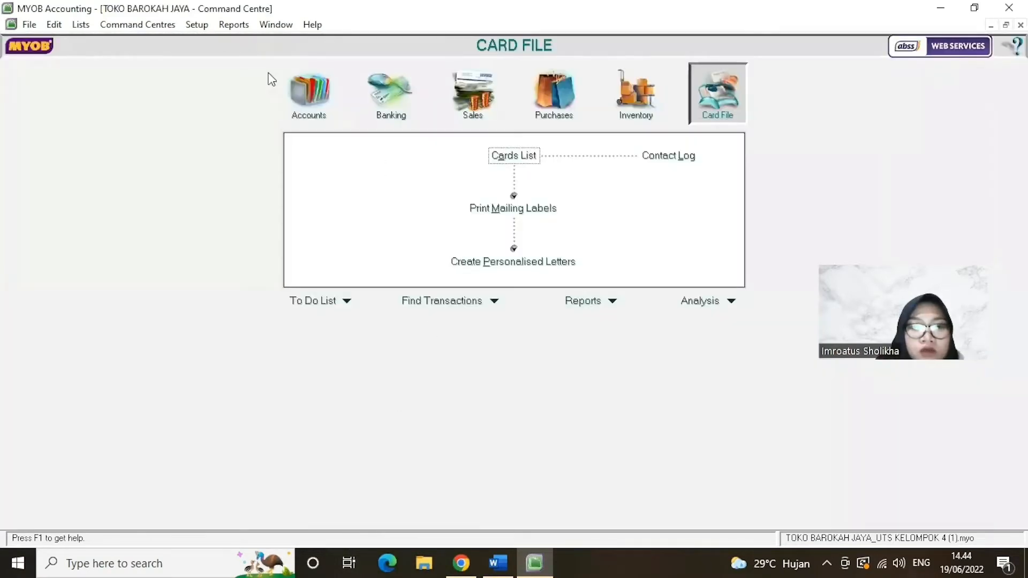
Step: Check the account opening balances, consult the trial balance in the Word document, and accept the balances as they are
click(198, 26)
mouse_move(224, 58)
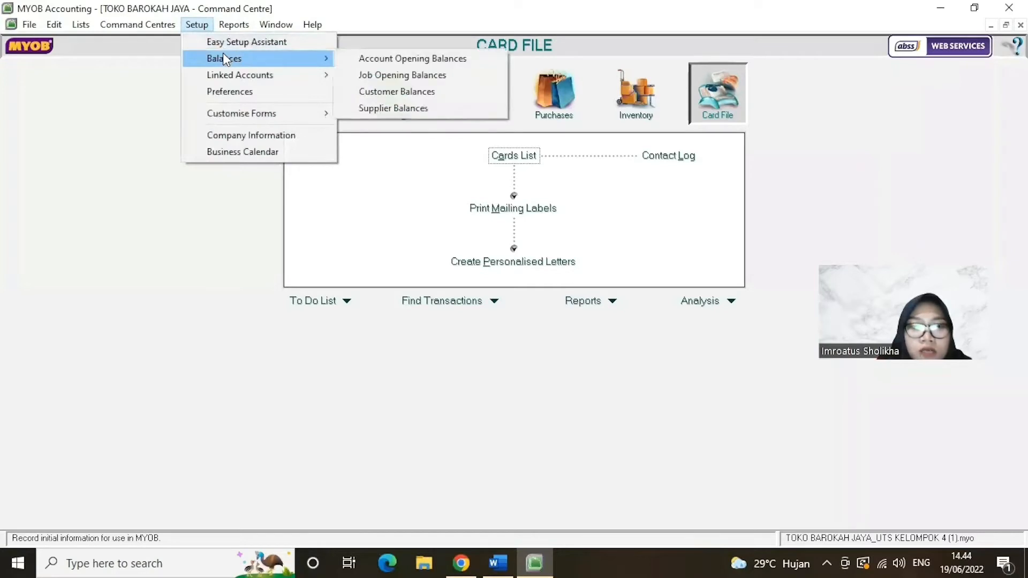
click(397, 60)
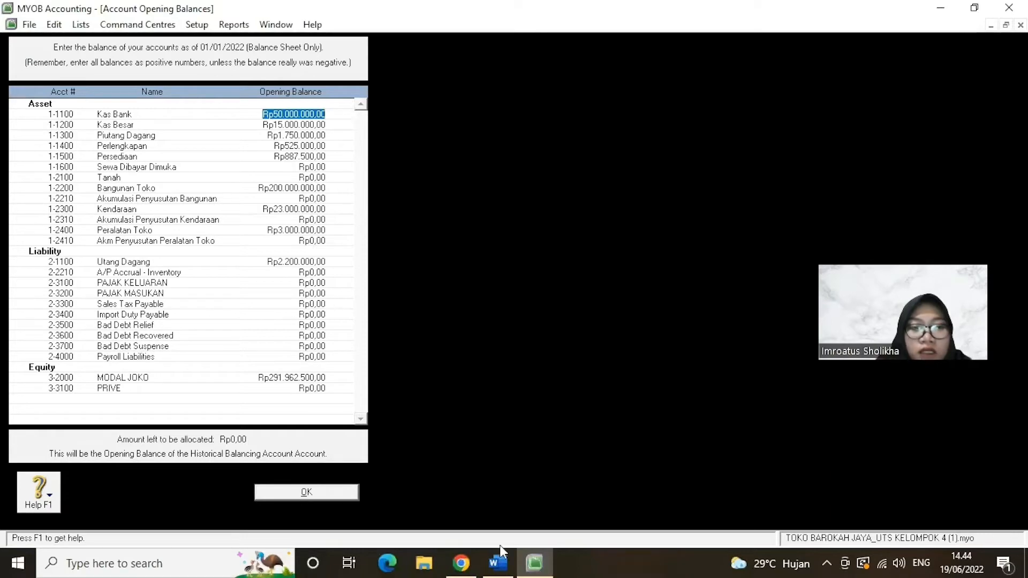
click(498, 562)
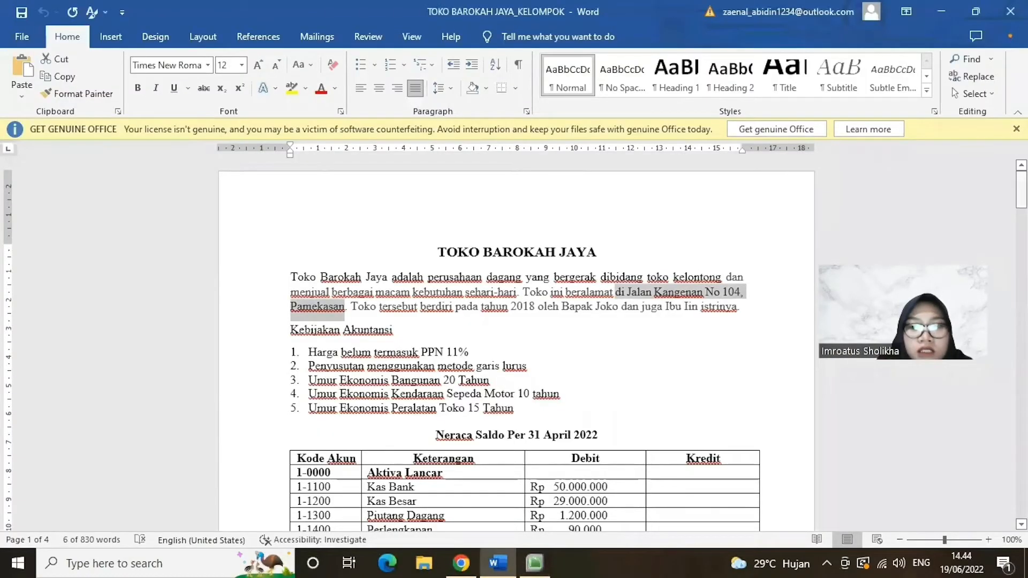
drag(1022, 188, 1021, 319)
click(547, 557)
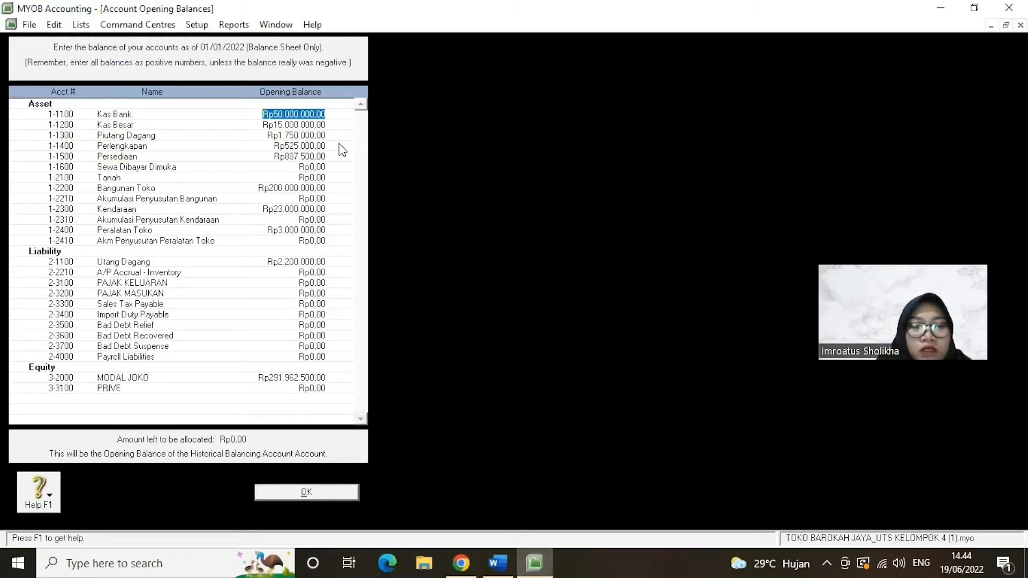
click(319, 493)
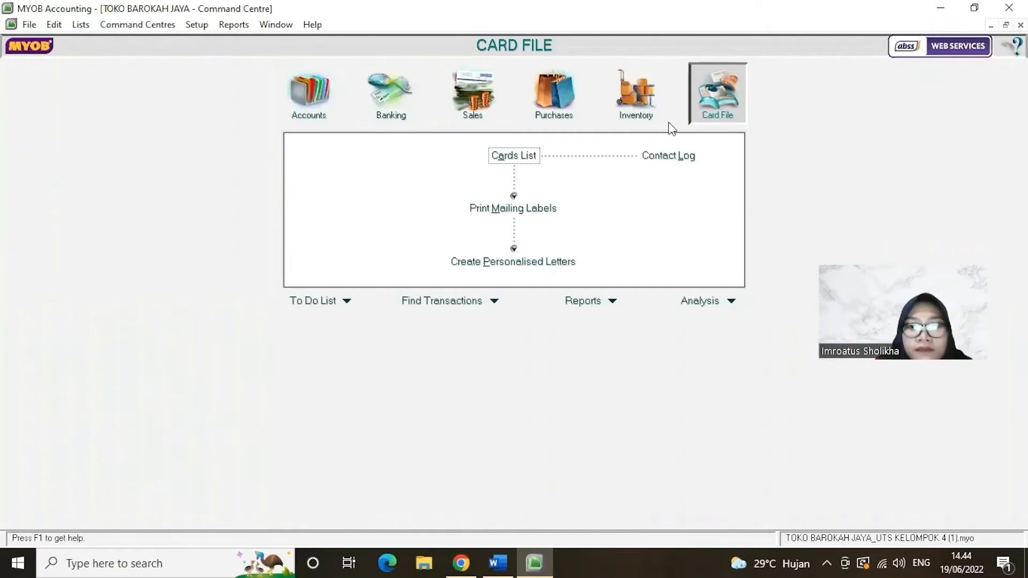
Step: Review the inventory items list and examine the item number and name in the profile of item AM, Air Minera (Flow)
click(645, 94)
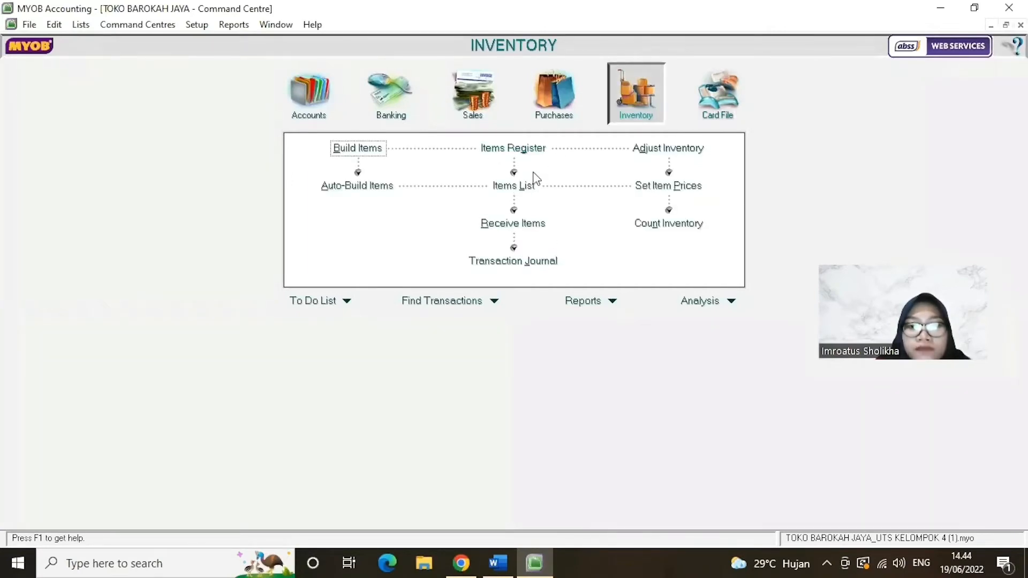
click(523, 187)
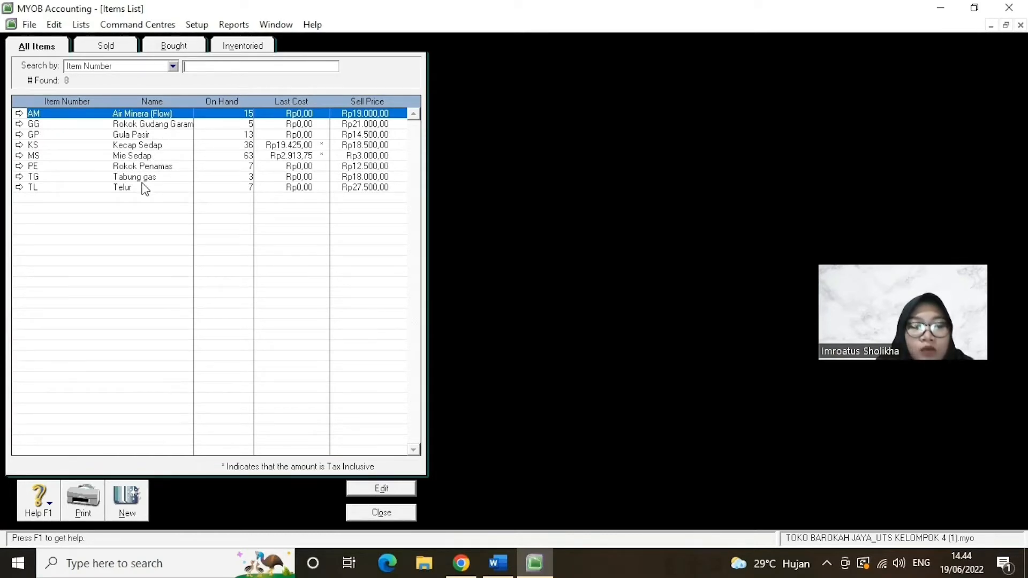
double_click(154, 113)
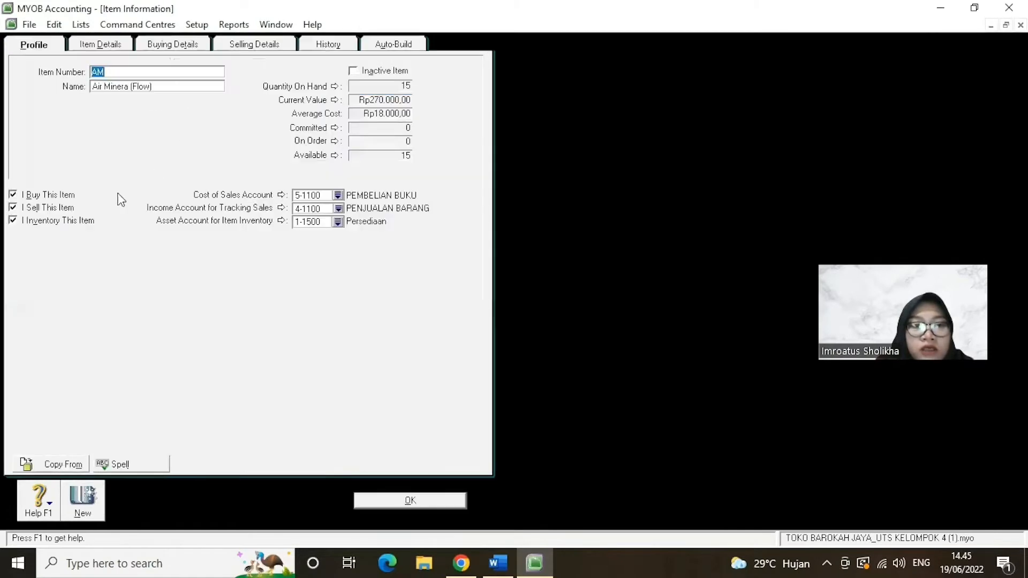
click(123, 71)
click(165, 87)
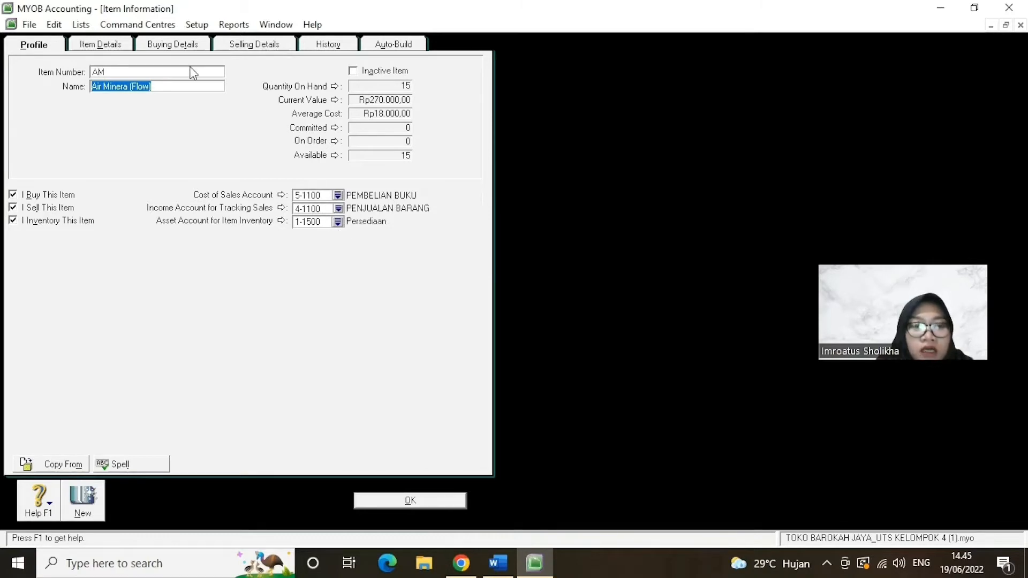
Step: Check the buying and selling details of item AM, accept the item without spelling changes, and close the items list
click(184, 43)
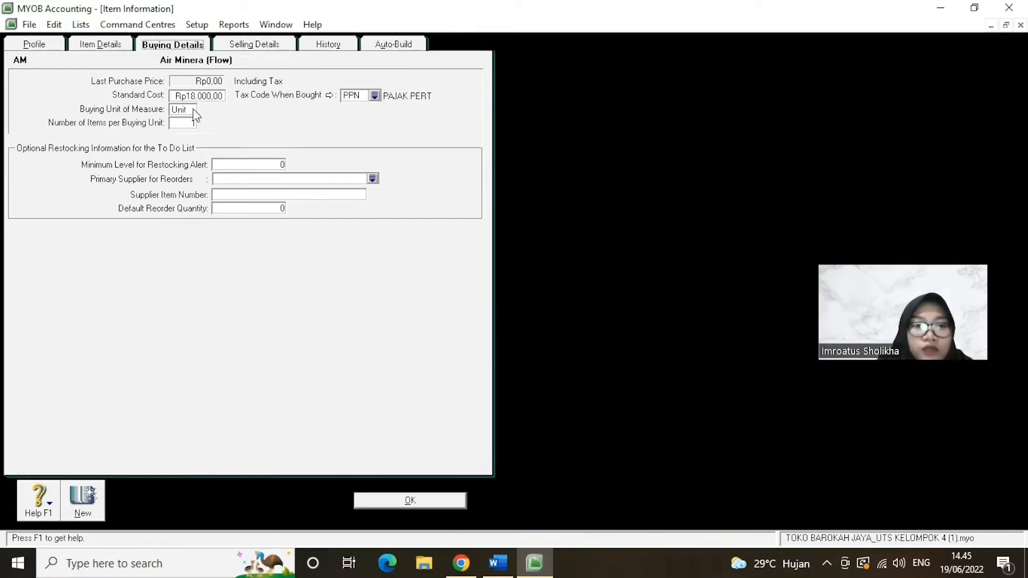
click(282, 48)
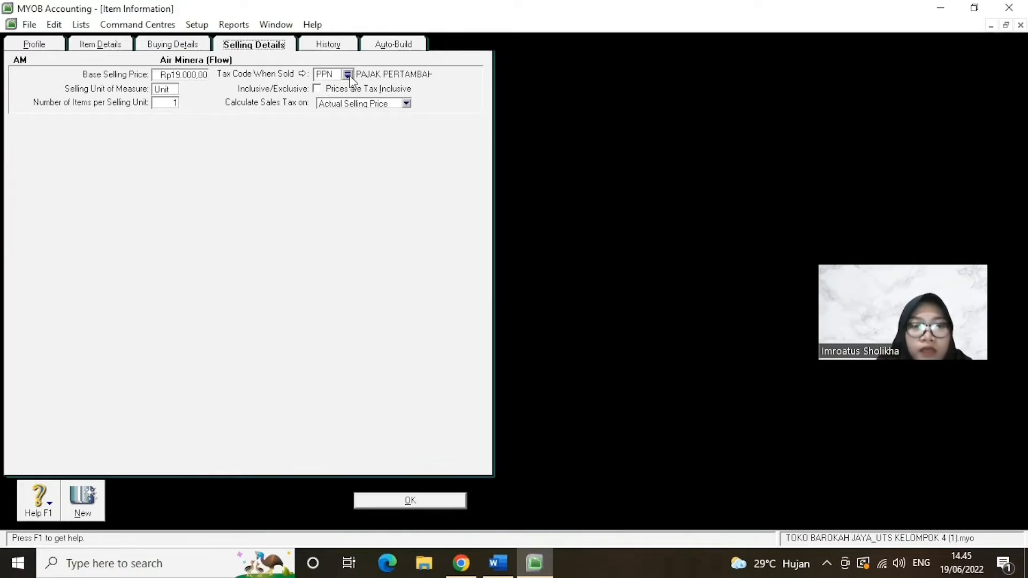
click(373, 503)
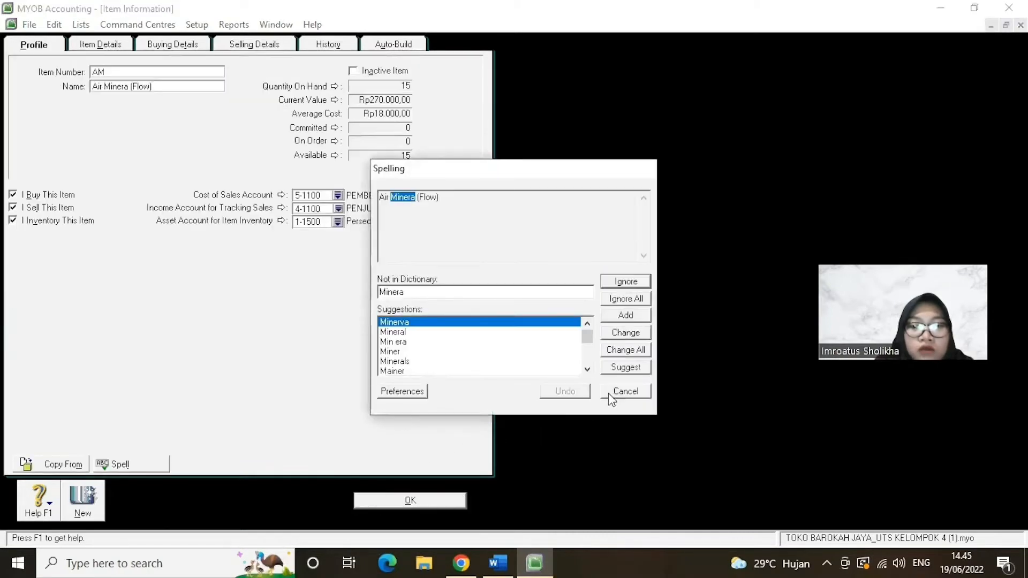
click(609, 393)
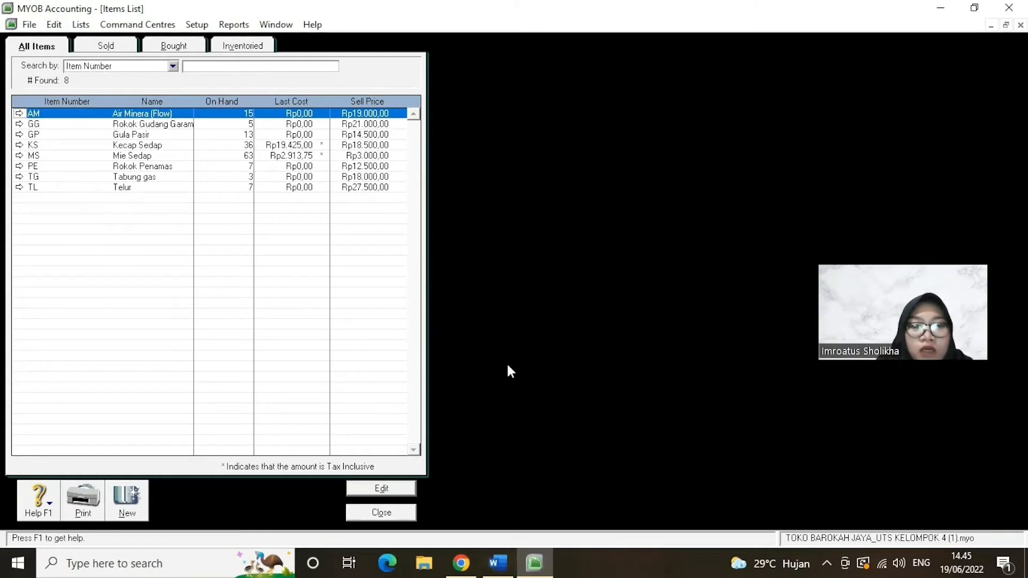
click(376, 512)
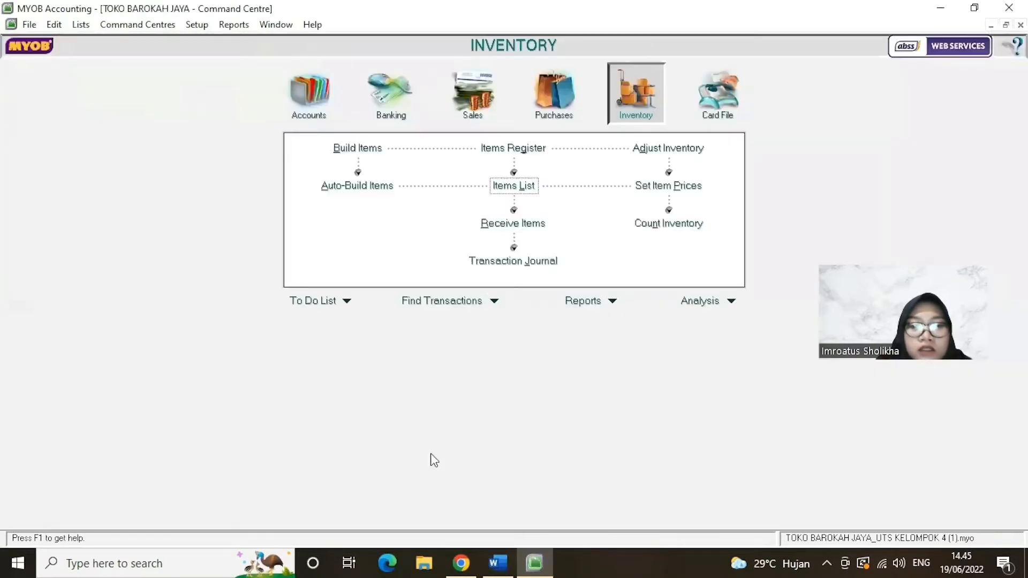
Step: Start an inventory adjustment dated 01/01/2022 with the memo PERSEDIAAN AWAL
click(668, 150)
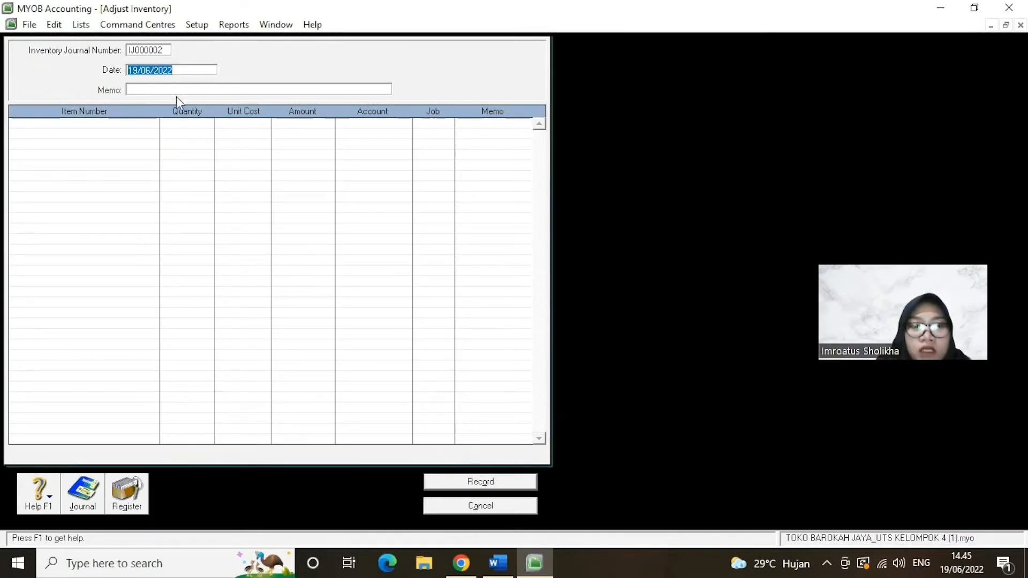
click(135, 70)
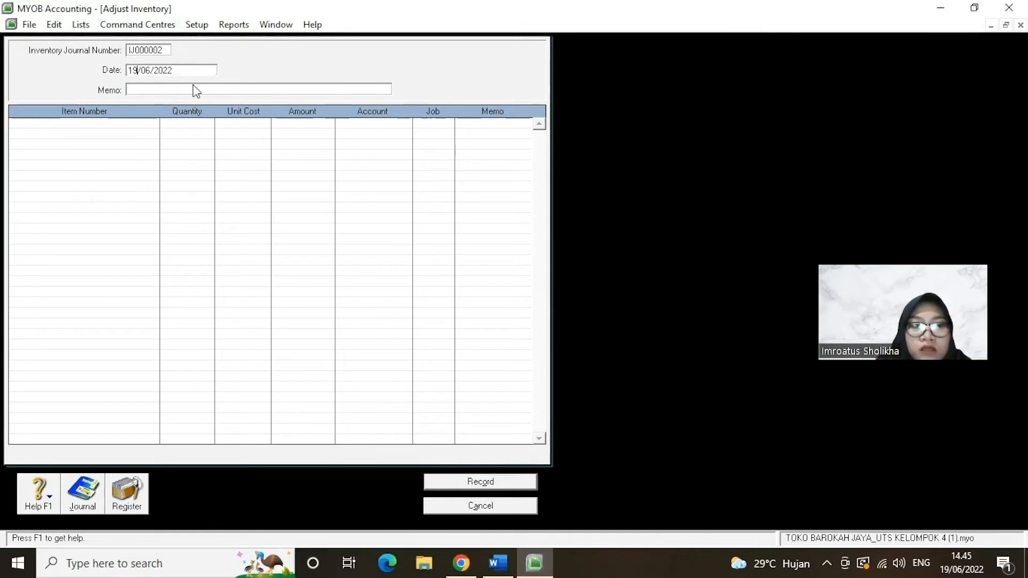
key(BackSpace)
key(BackSpace)
text(01)
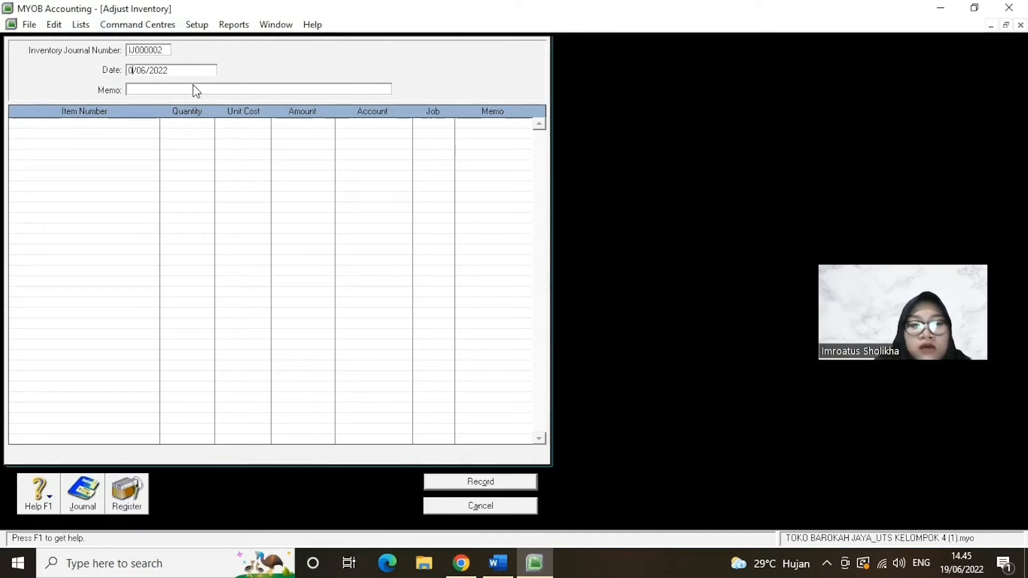
key(BackSpace)
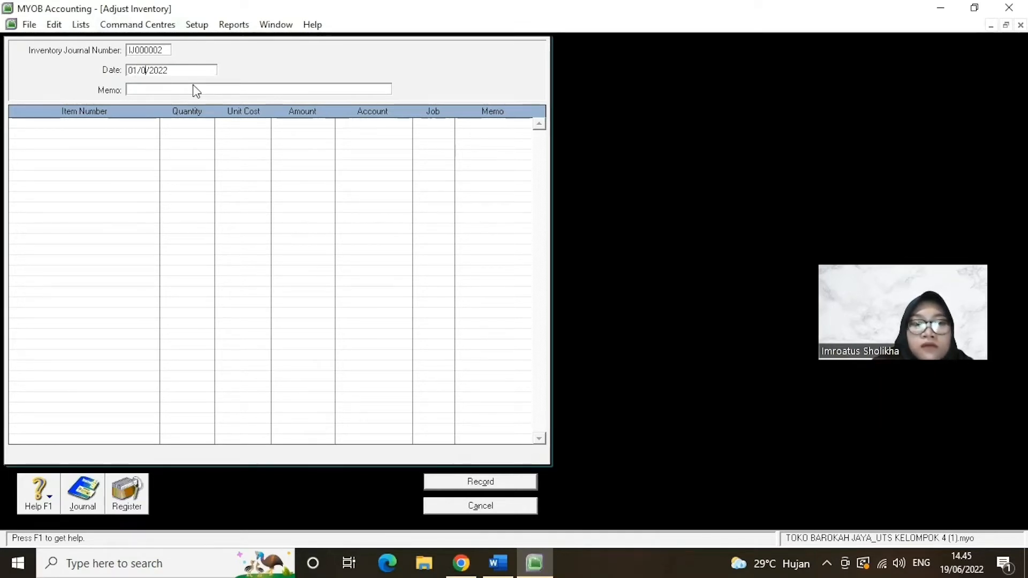
text(1)
click(177, 89)
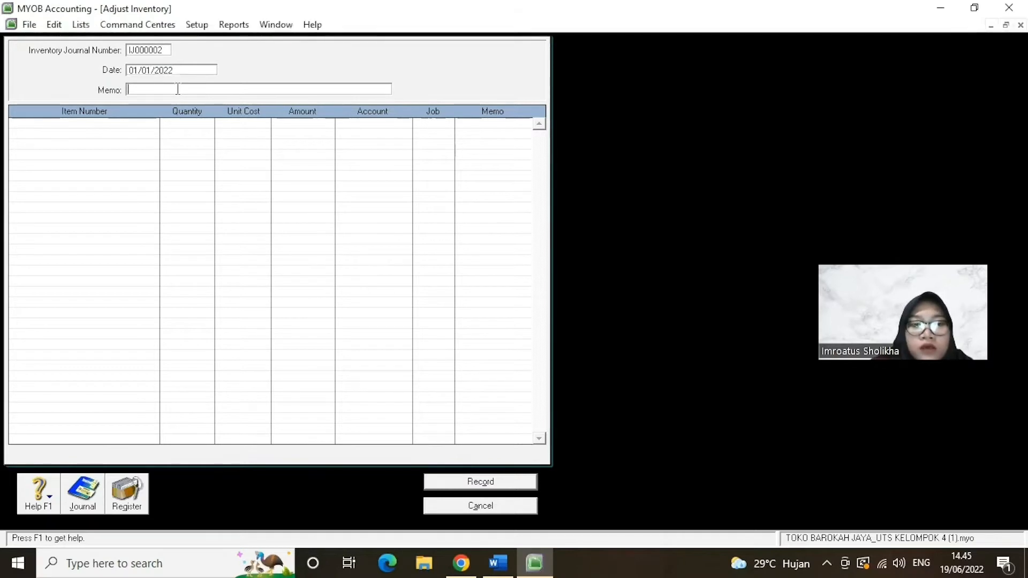
text(PERSED)
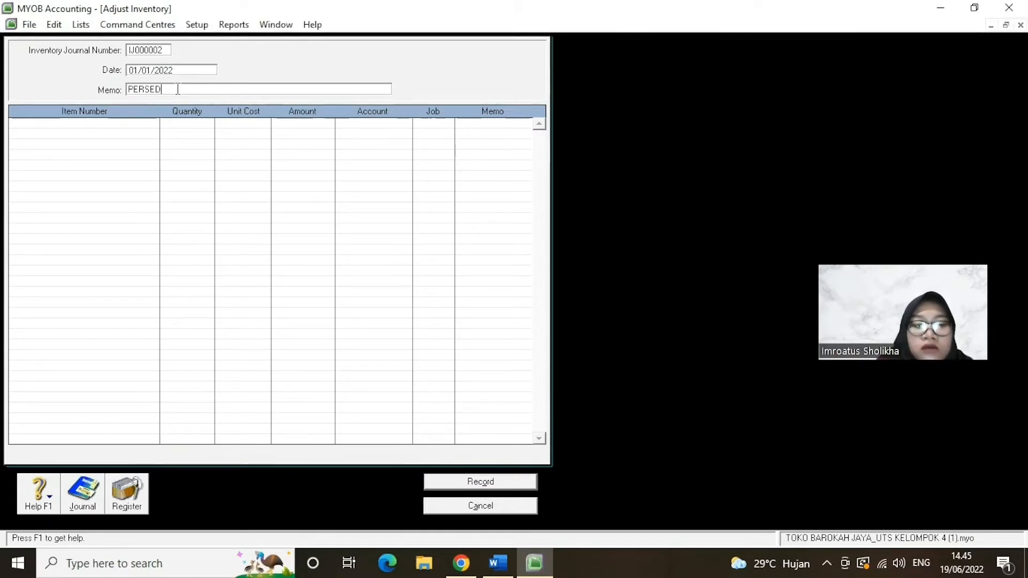
text(IAAN AWAL)
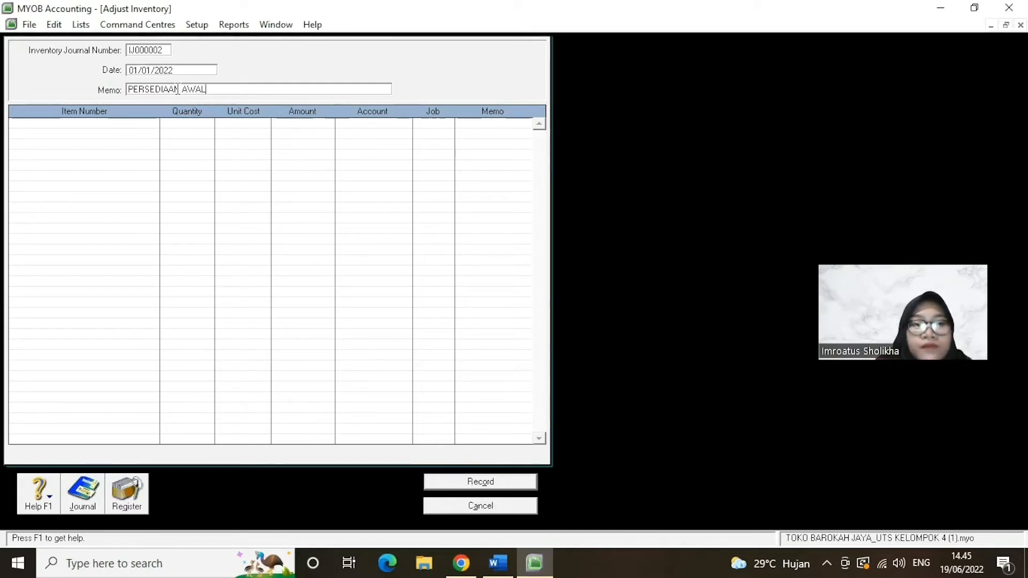
Step: Enter item PE with quantity 7 in the adjustment, using the stock table in the Word document, and cancel the adjustment
click(104, 122)
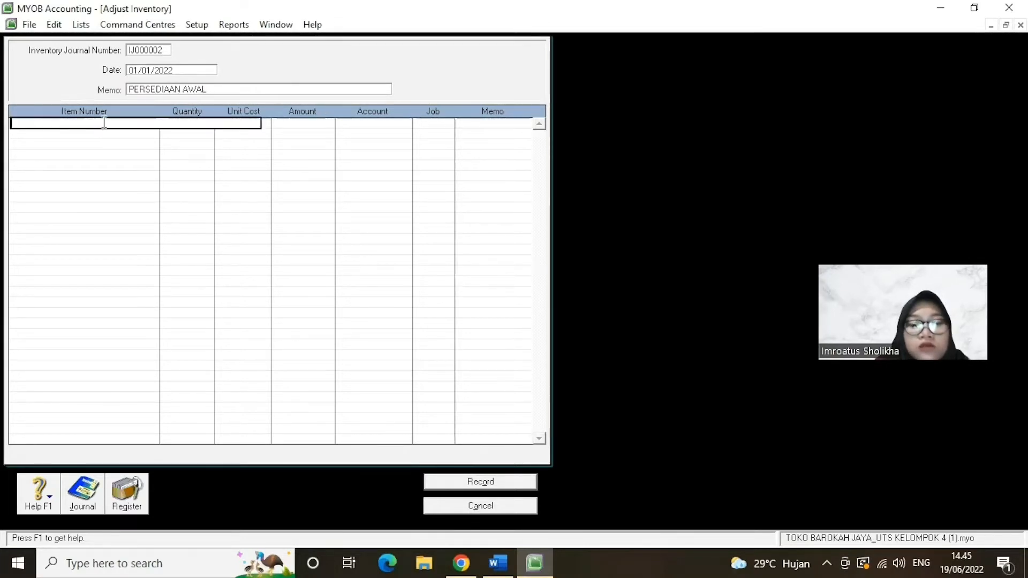
text(PE)
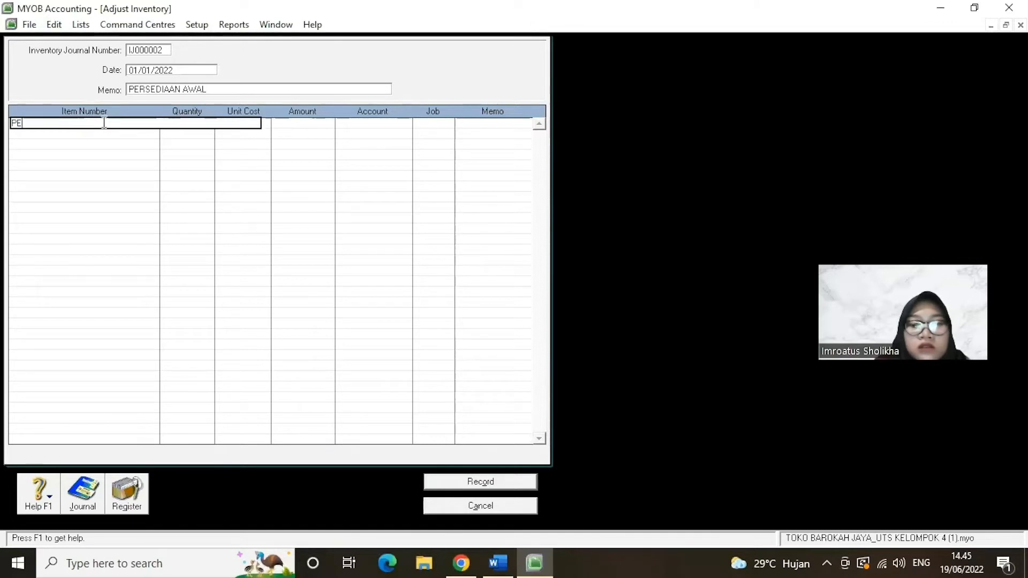
key(Tab)
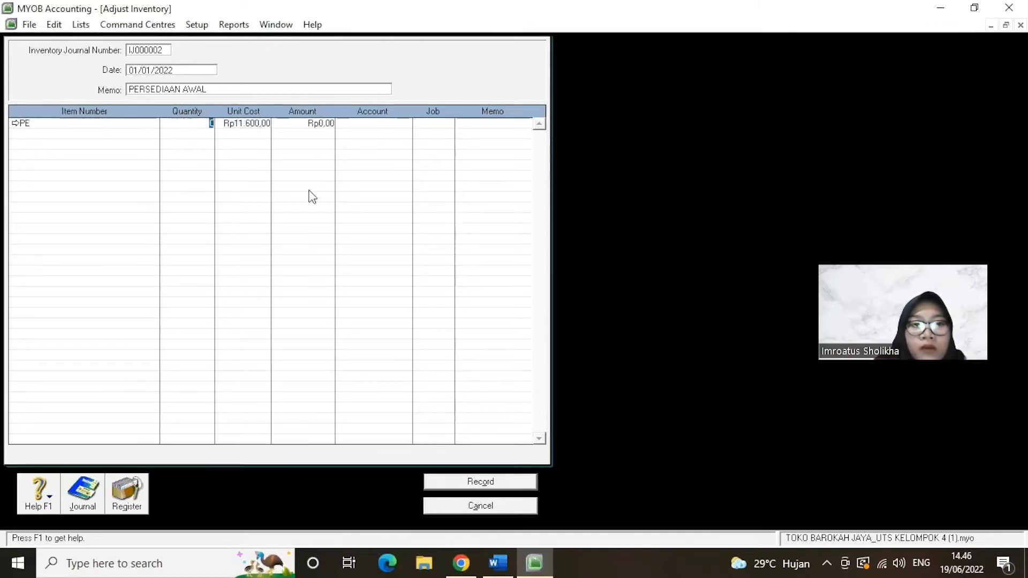
click(497, 563)
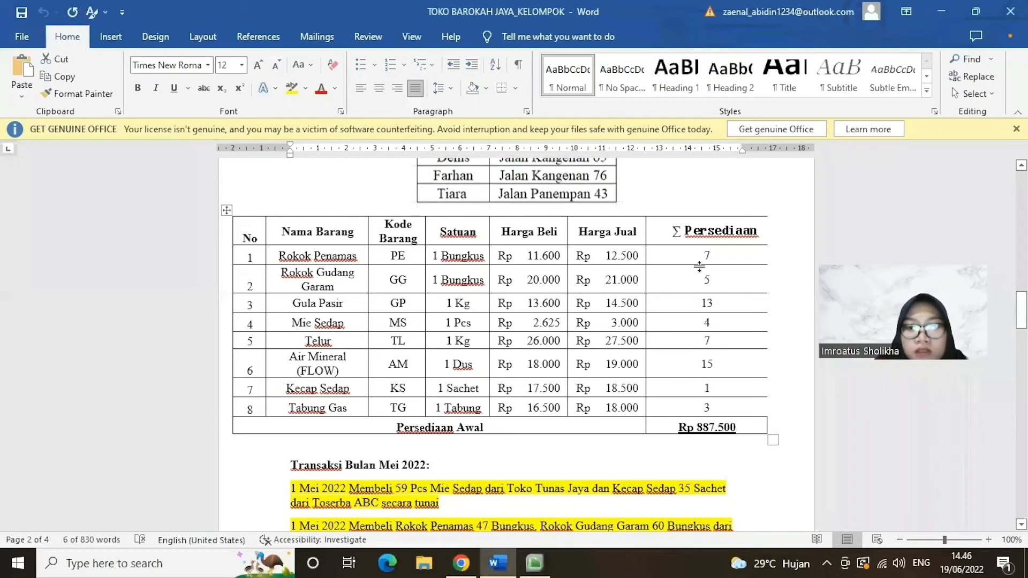
click(534, 563)
text(7)
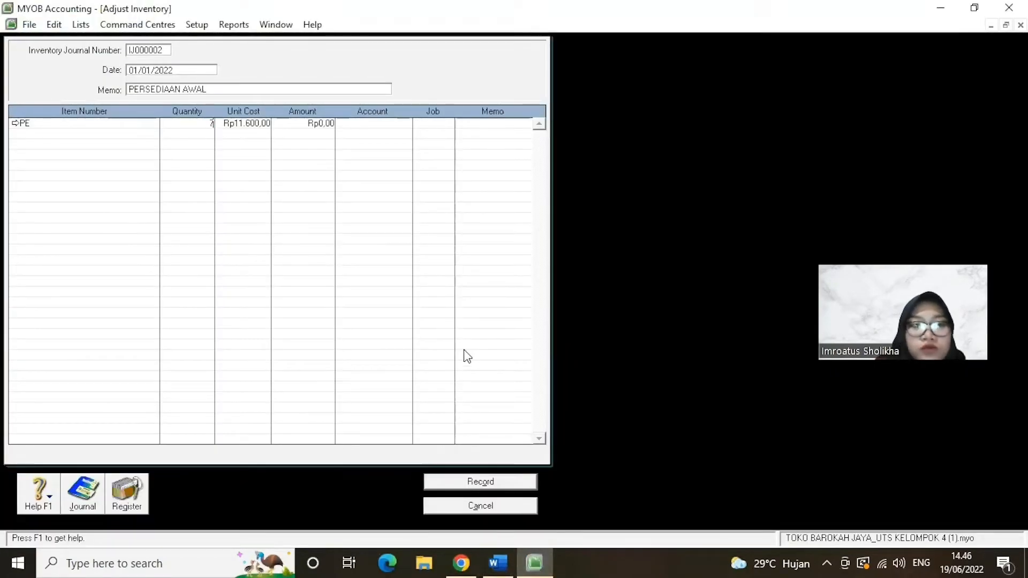
key(Return)
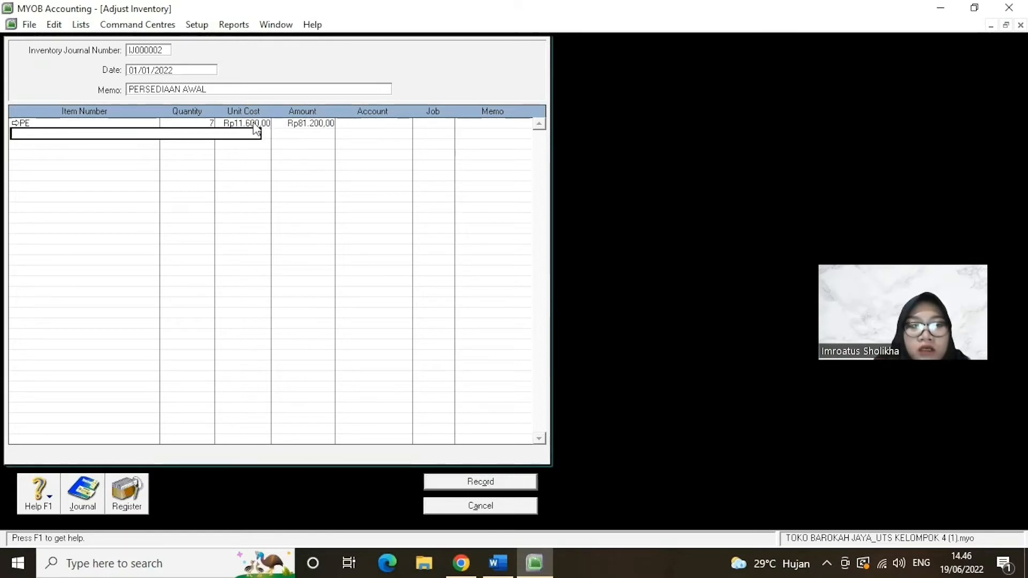
click(202, 122)
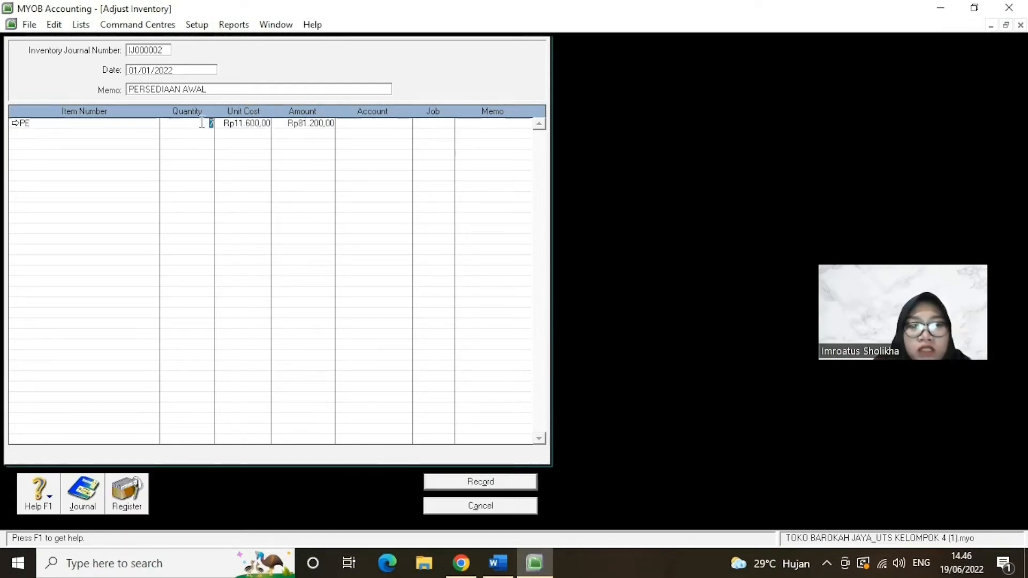
click(131, 135)
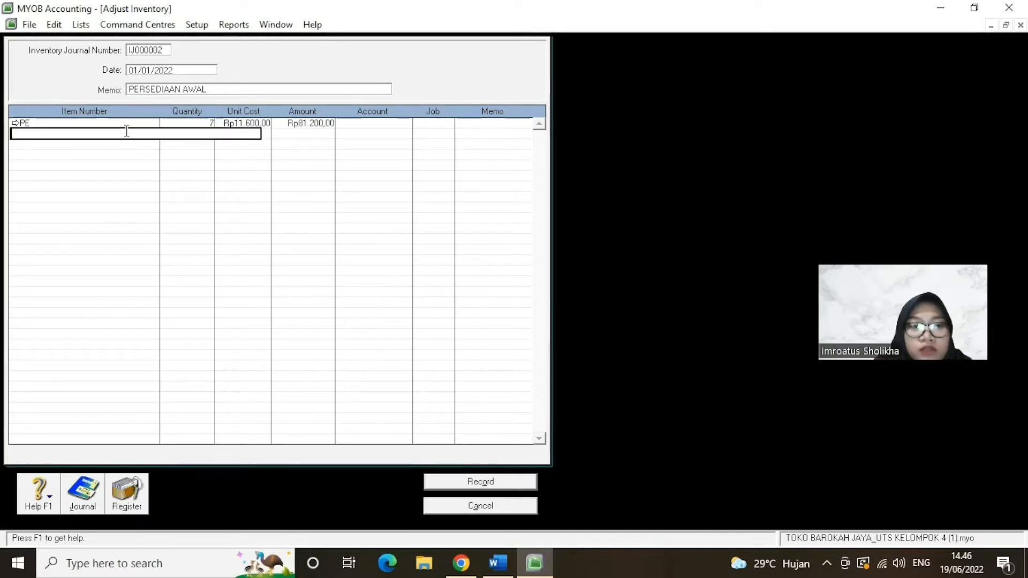
click(442, 508)
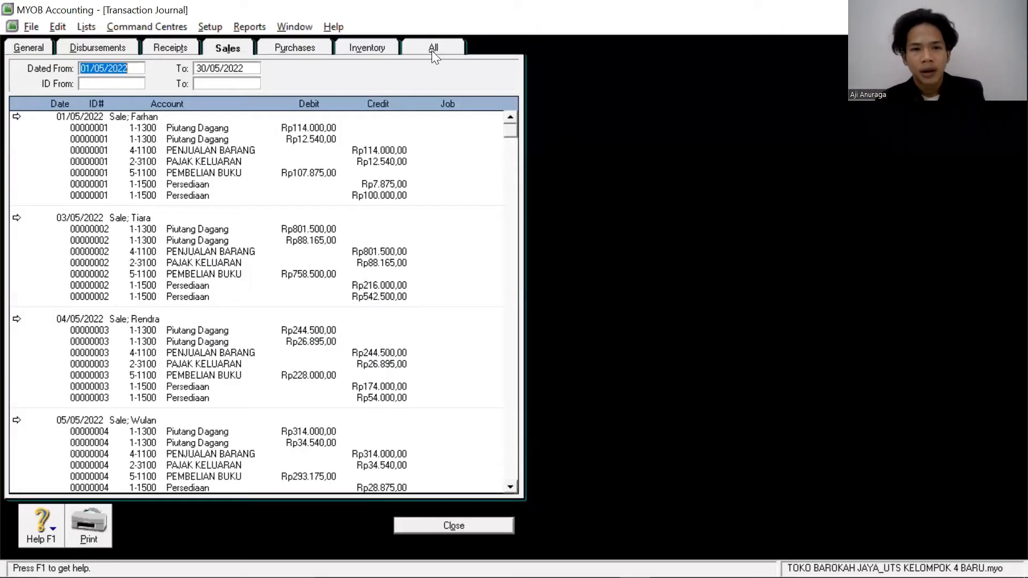
Step: Review all entries and the purchases in the transaction journal, and open the 04/05/2022 bill from Toko Suryan Jaya
click(433, 49)
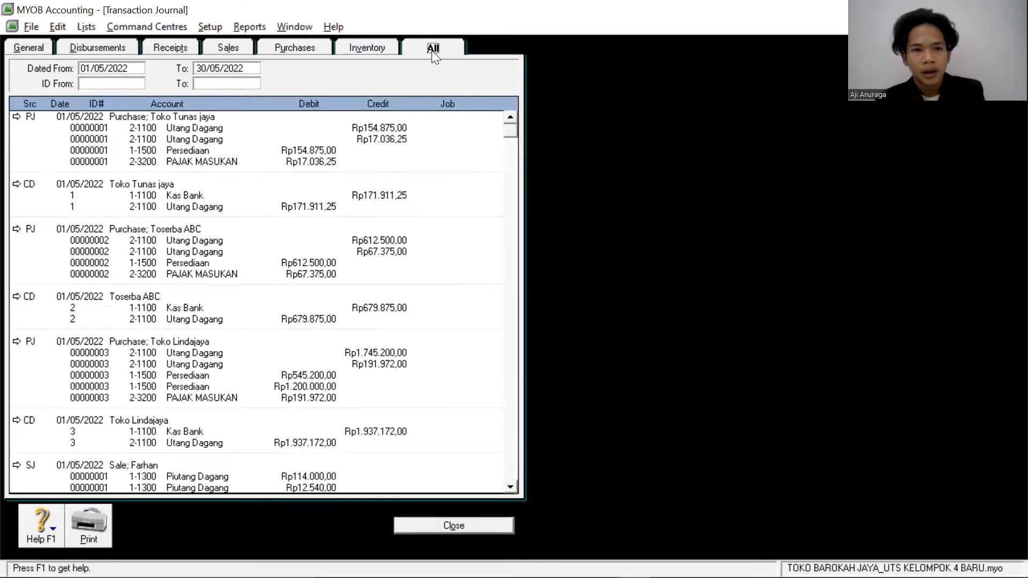
click(296, 50)
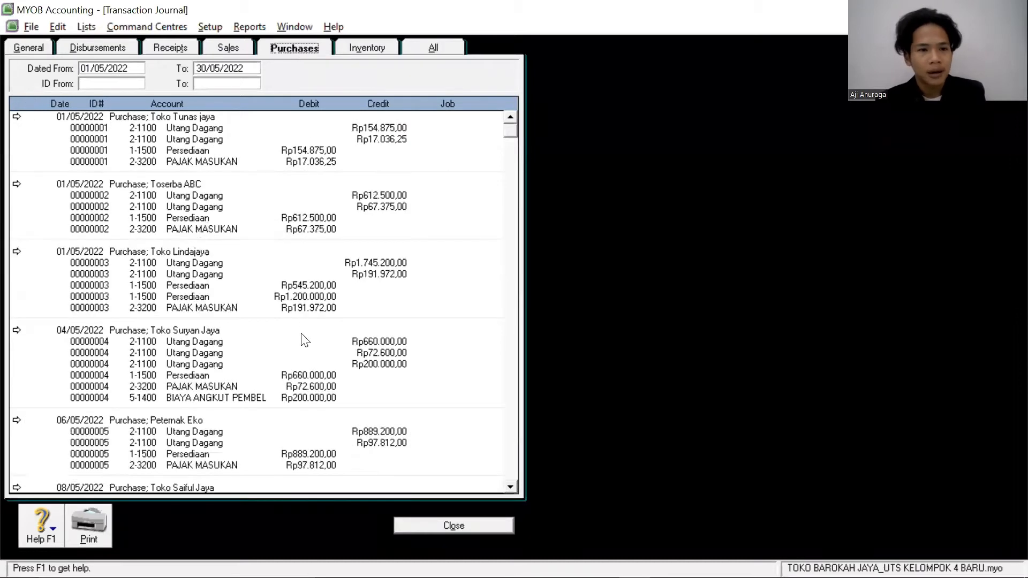
scroll(295, 358, down, 1)
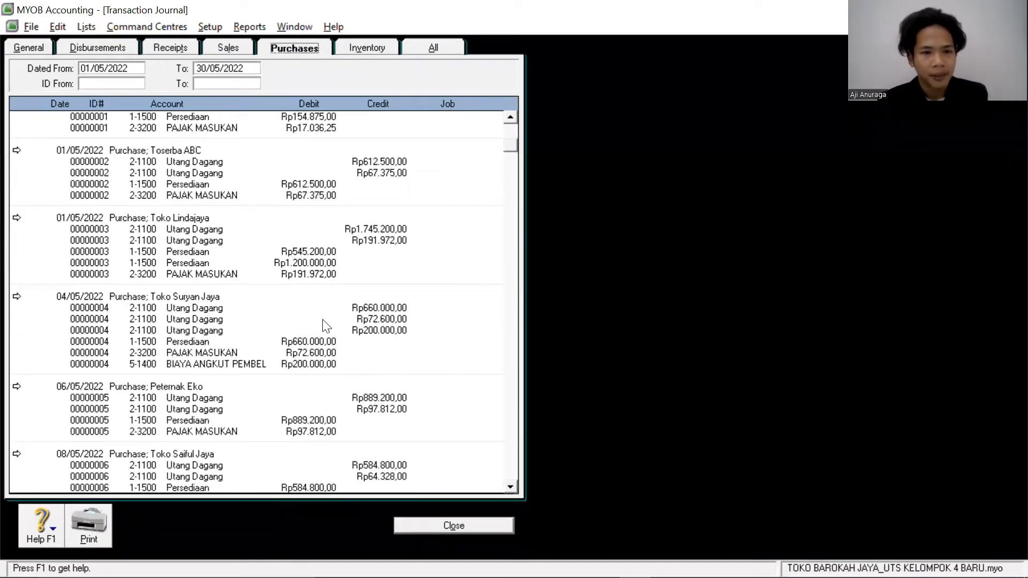
double_click(209, 296)
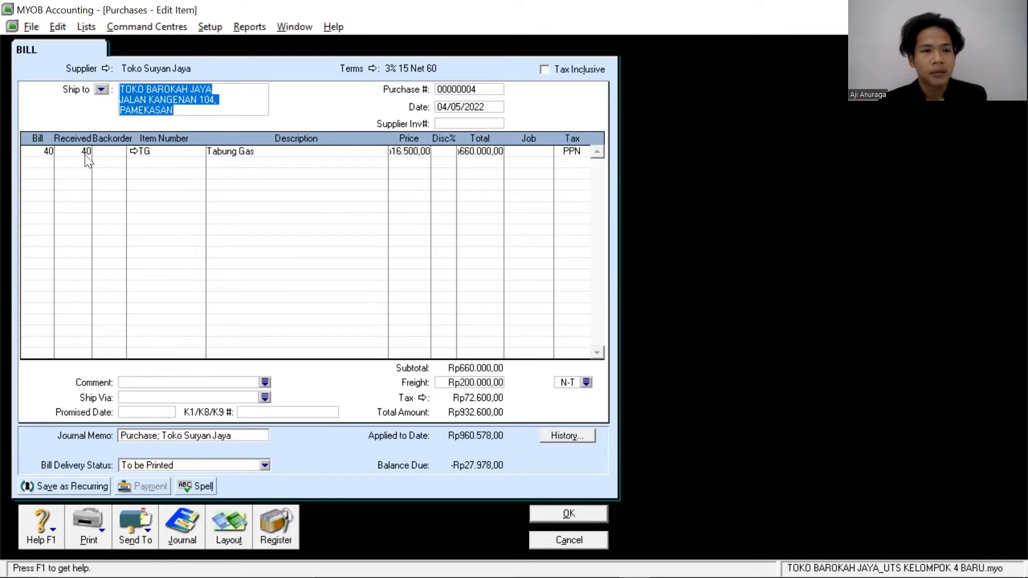
Step: Examine the billed quantity and description of Tabung Gas, view item TG's profile, and close it without spelling changes
click(36, 153)
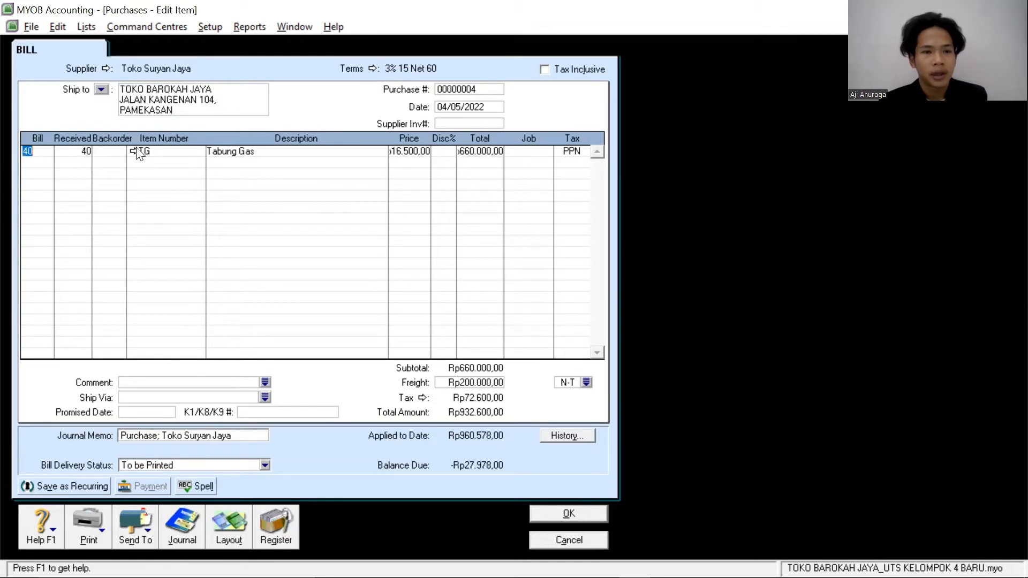
click(231, 155)
click(54, 156)
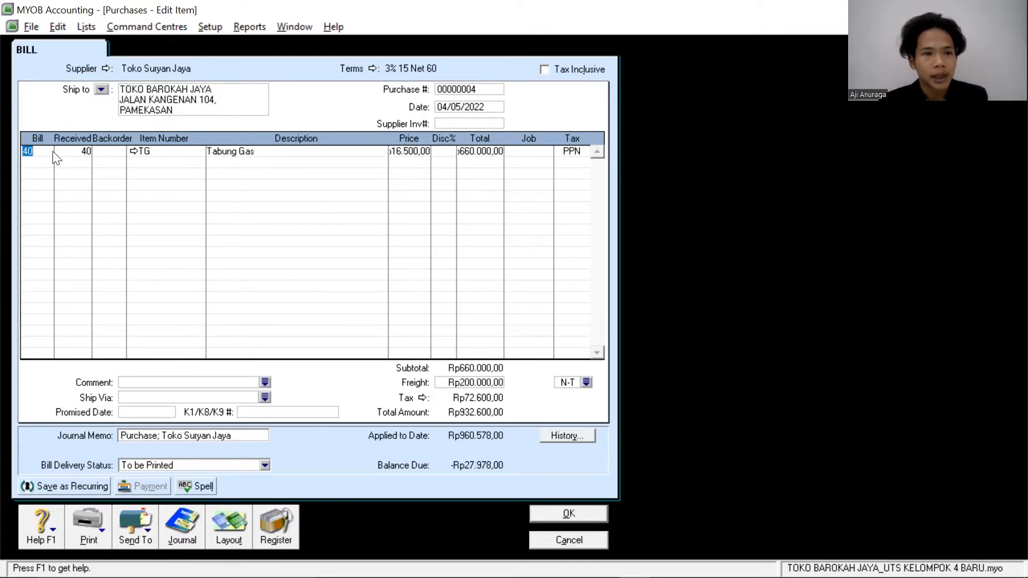
click(134, 152)
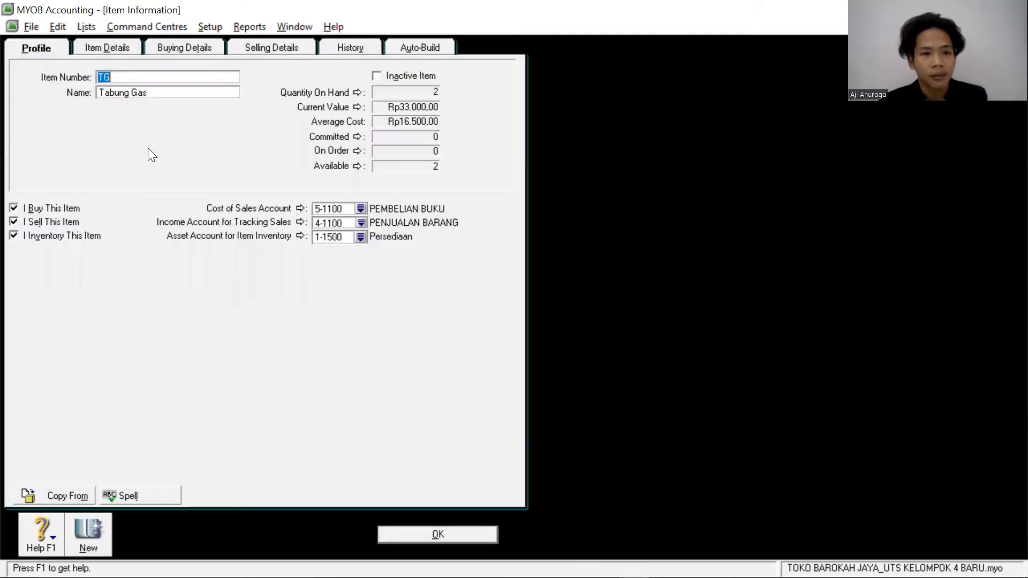
click(436, 534)
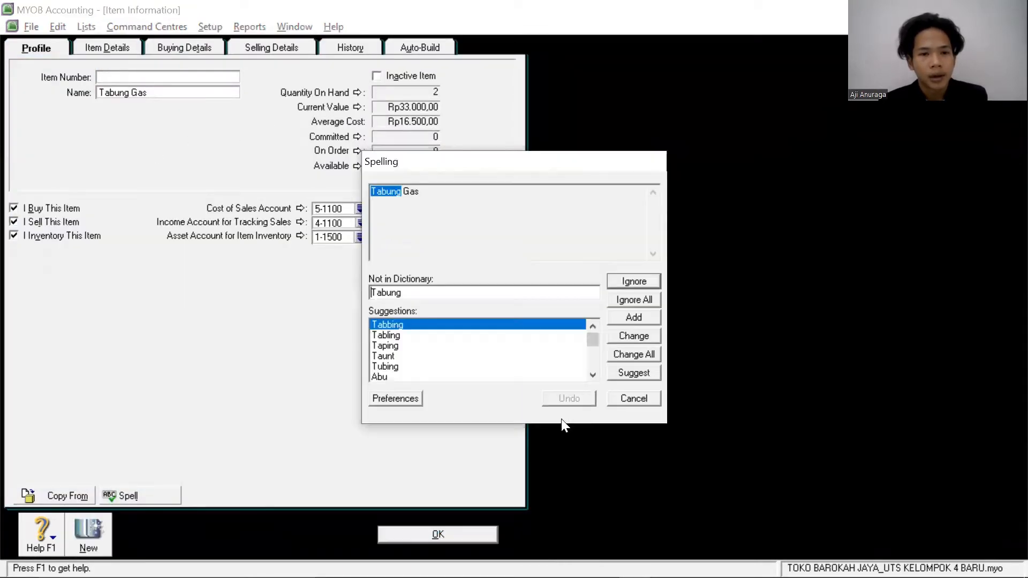
click(642, 398)
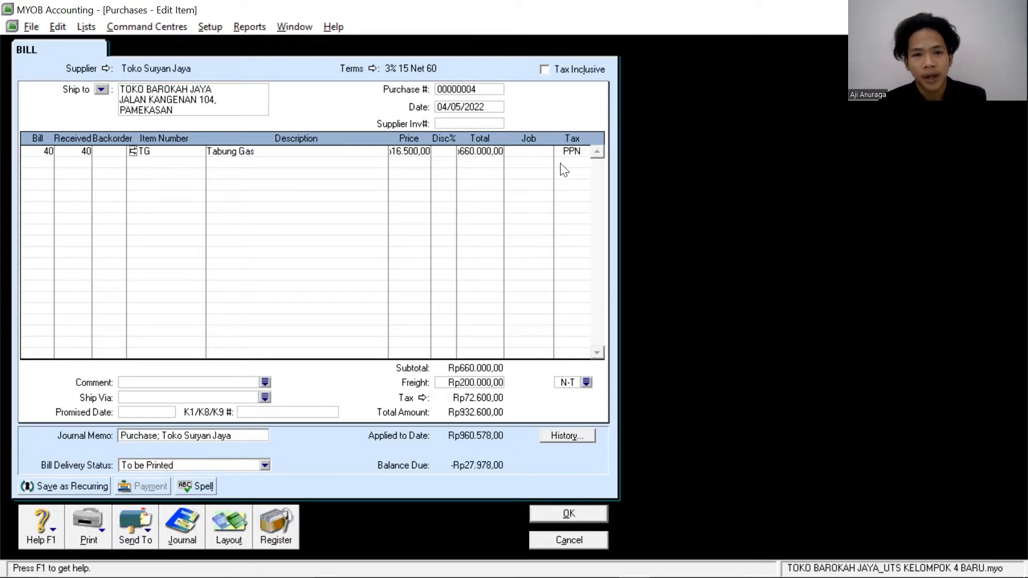
Step: Check the tax code on the Tabung Gas line and accept the bill without spelling changes
click(583, 153)
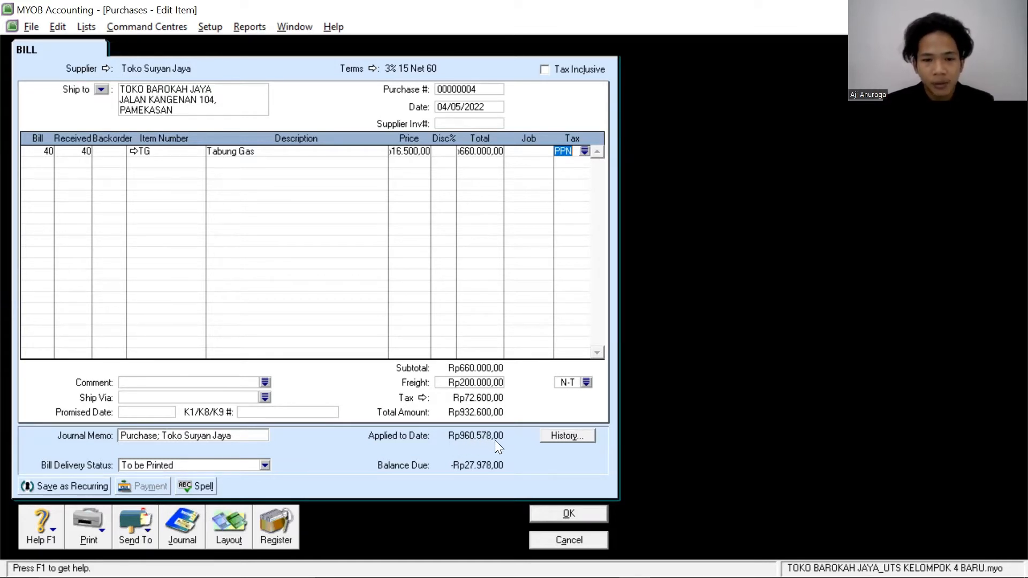
click(580, 510)
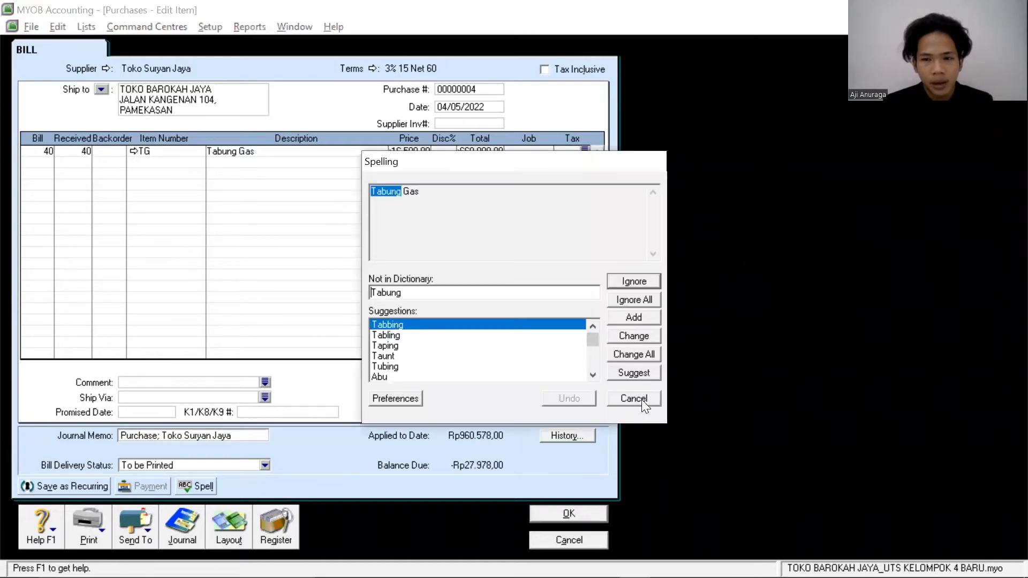
click(634, 398)
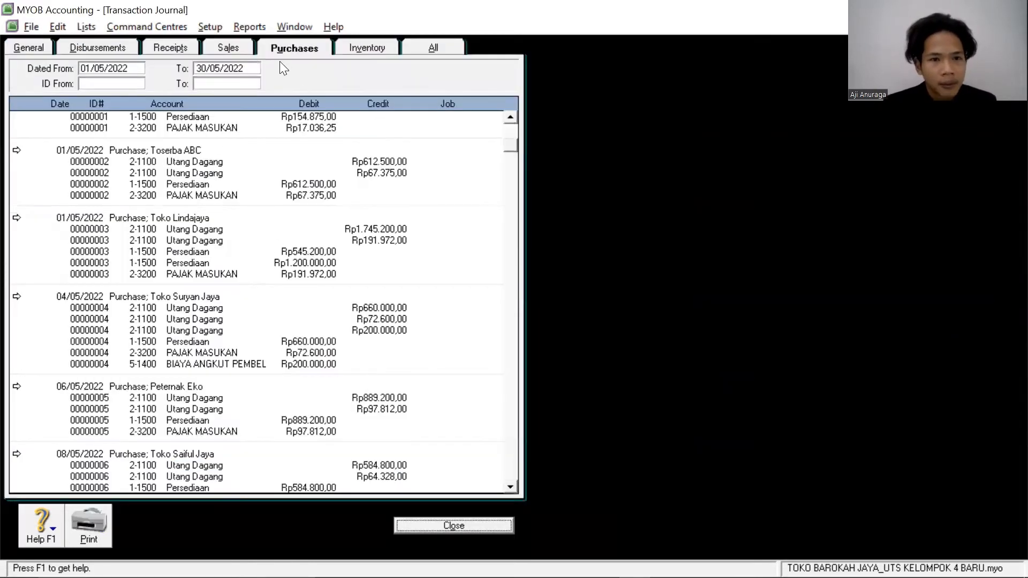
Step: Review the sales in the transaction journal and open the invoice dated 04/05/2022
click(238, 47)
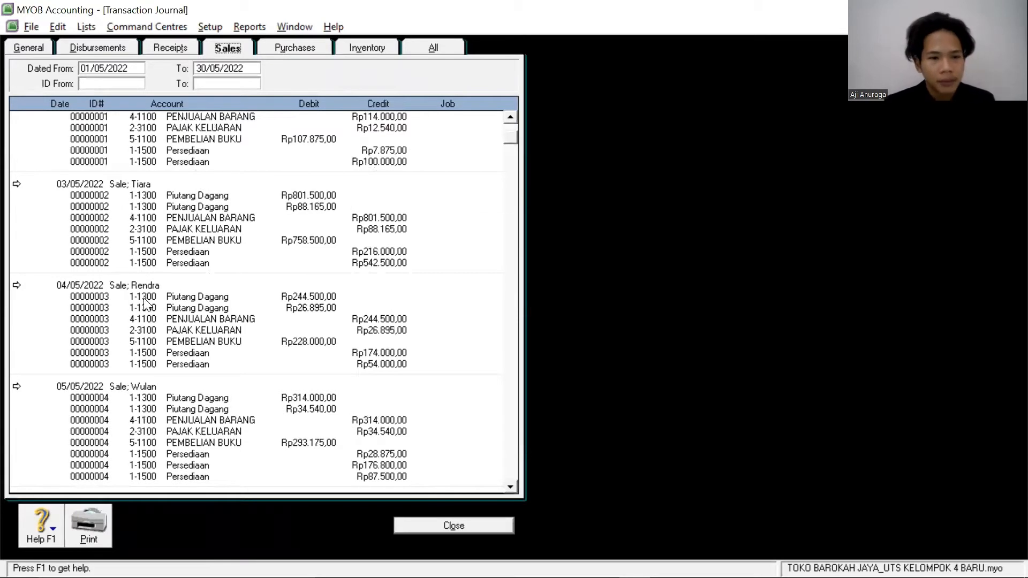
scroll(146, 292, up, 1)
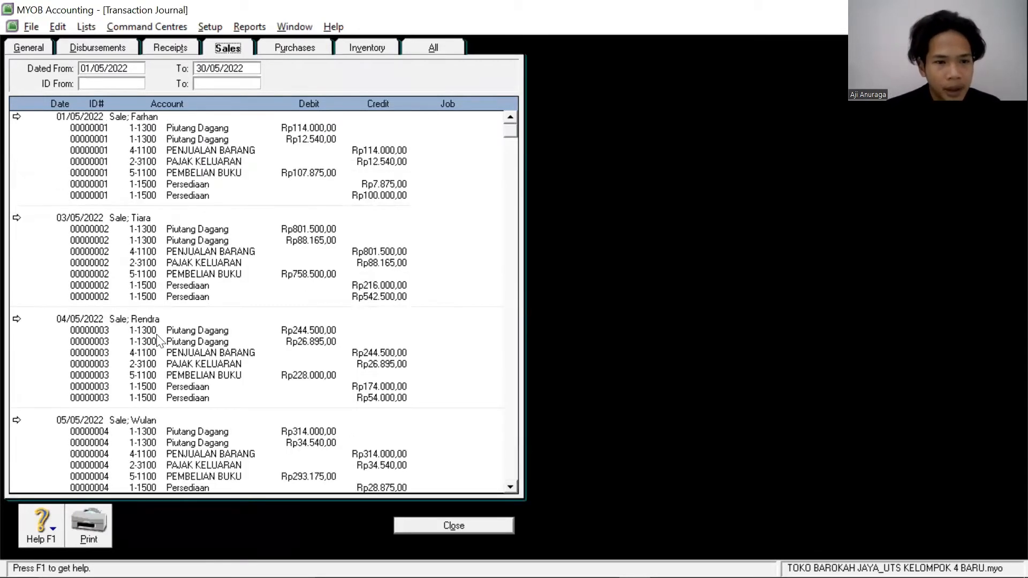
double_click(156, 320)
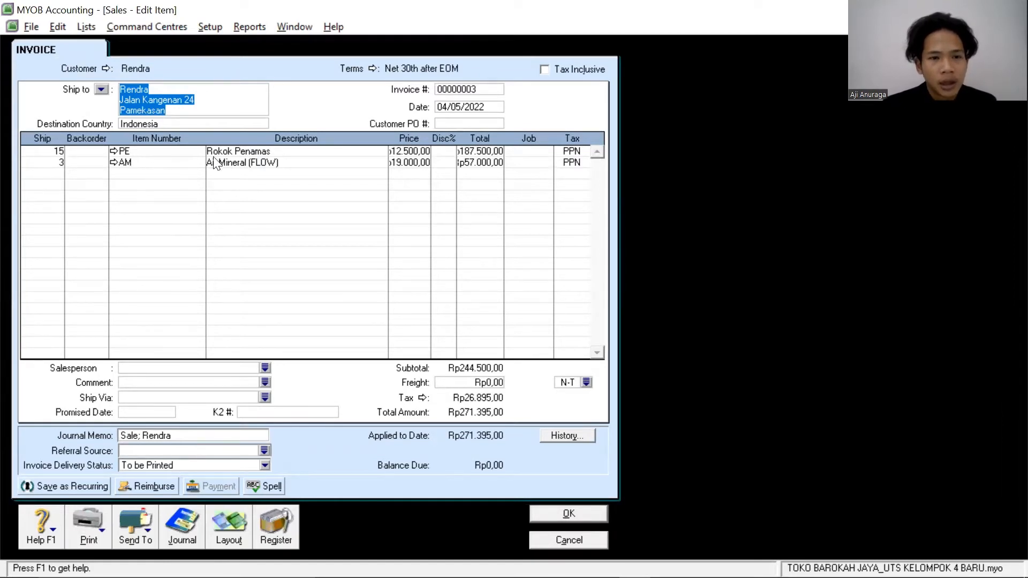
Step: Examine the item number, shipped quantity, price and tax code on the invoice's Rokok Penamas line
click(135, 152)
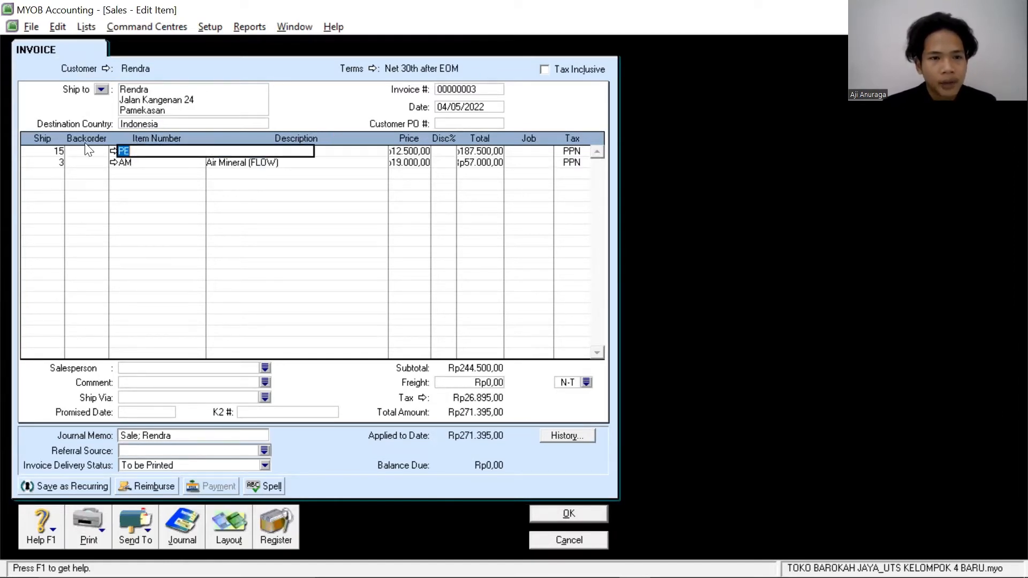
click(47, 151)
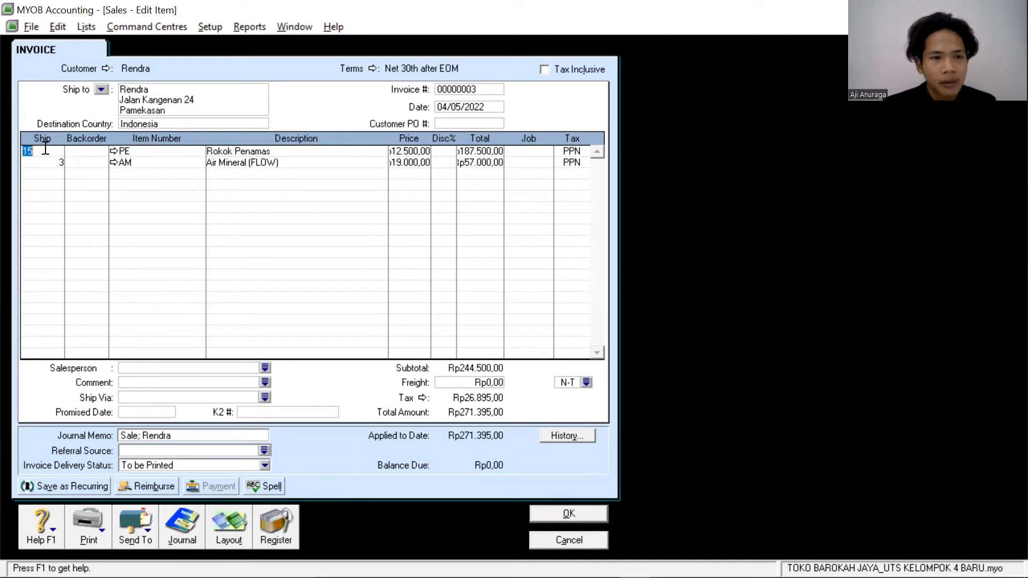
click(131, 153)
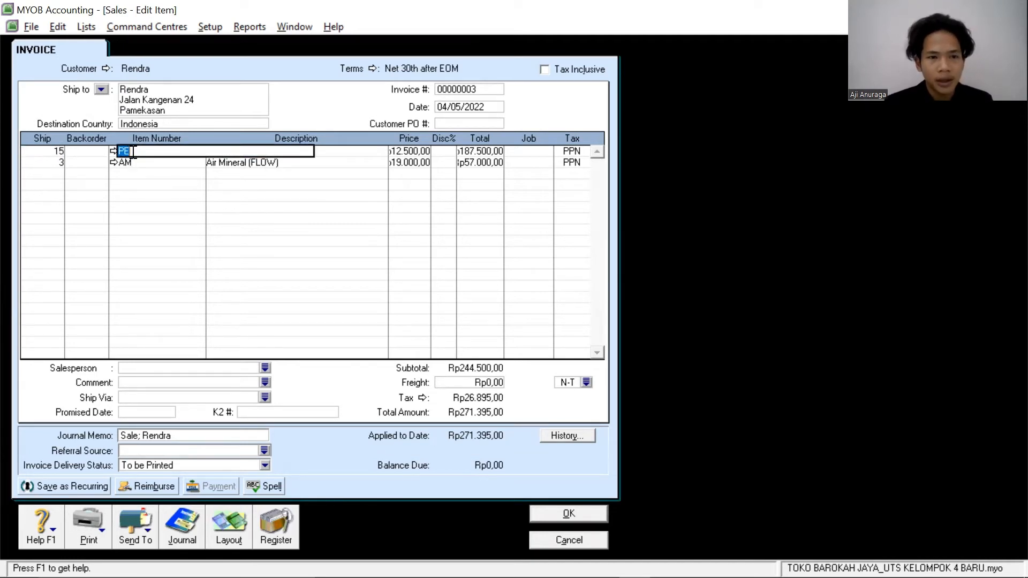
click(395, 153)
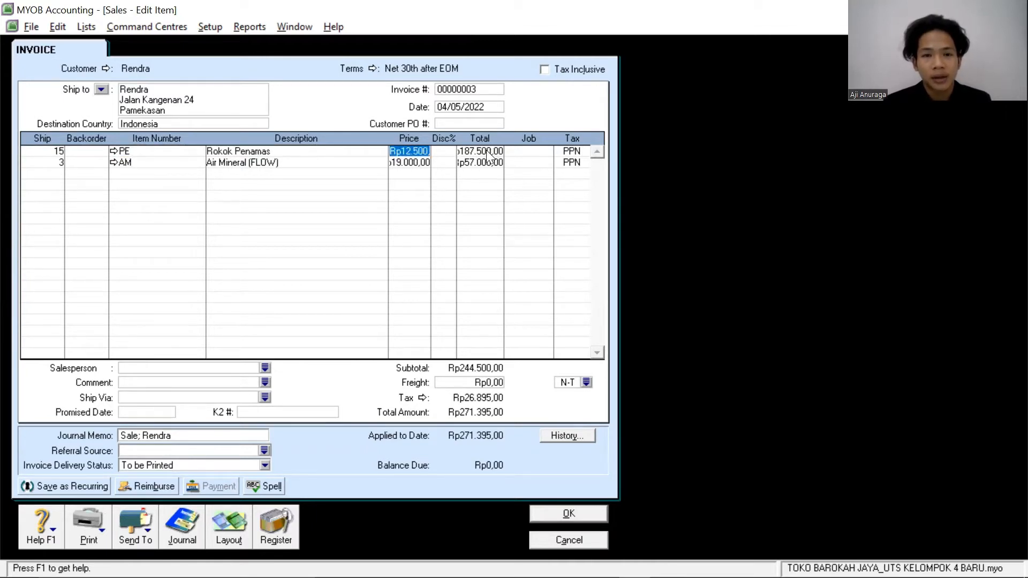
click(575, 153)
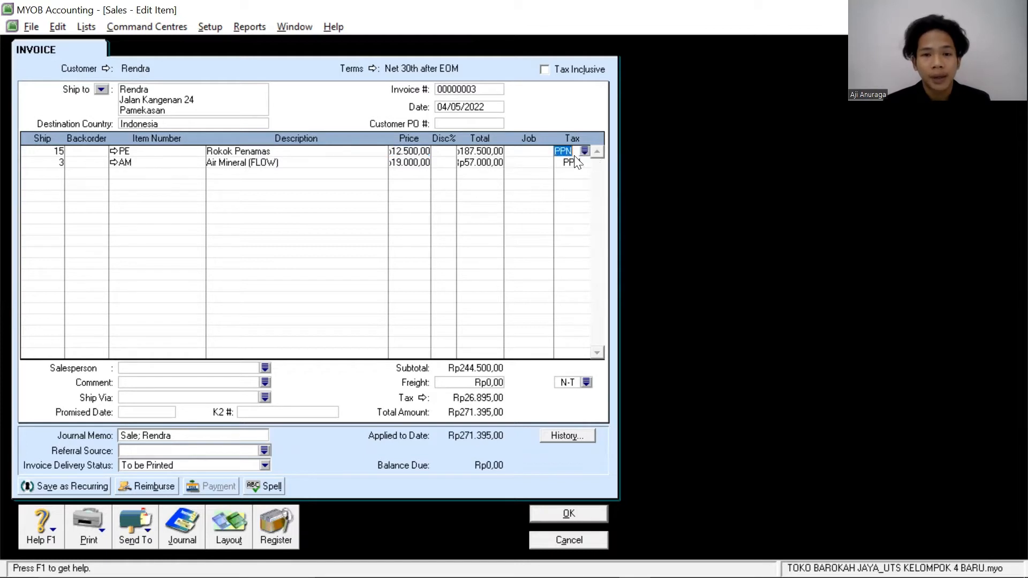
Step: Check the quantity and price on the Air Mineral (FLOW) line, and accept the invoice without spelling changes
click(61, 164)
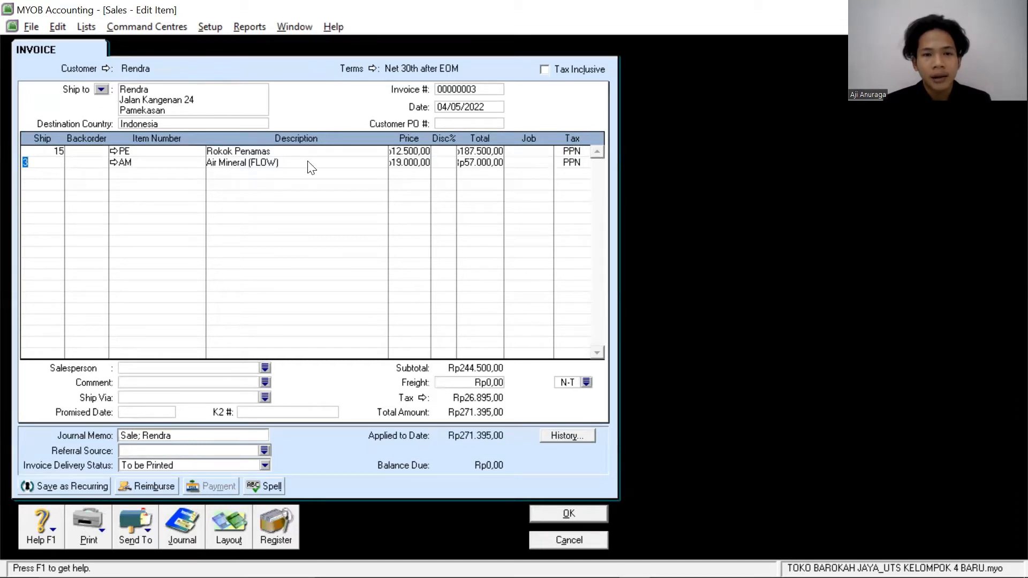
click(401, 165)
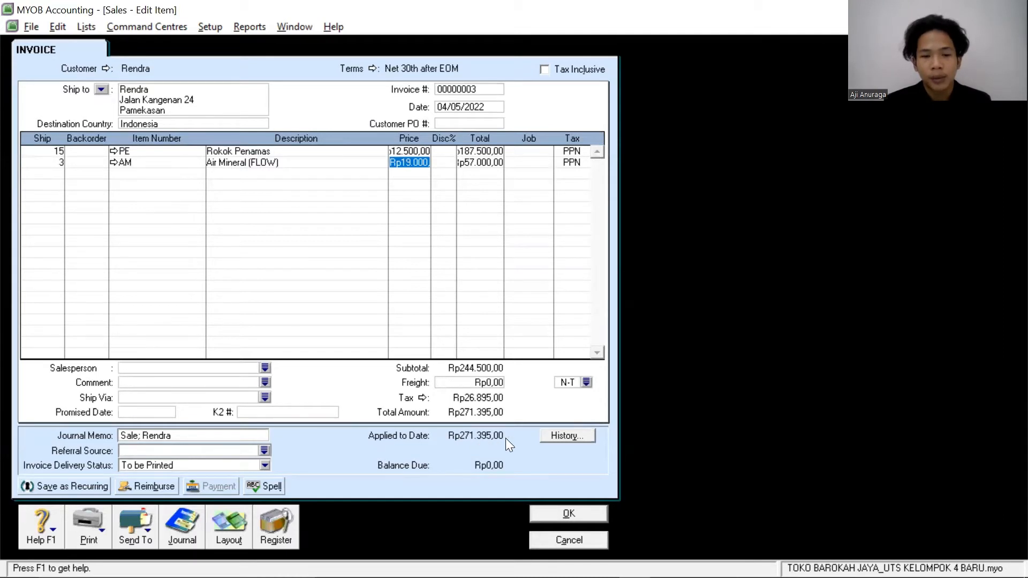
click(579, 509)
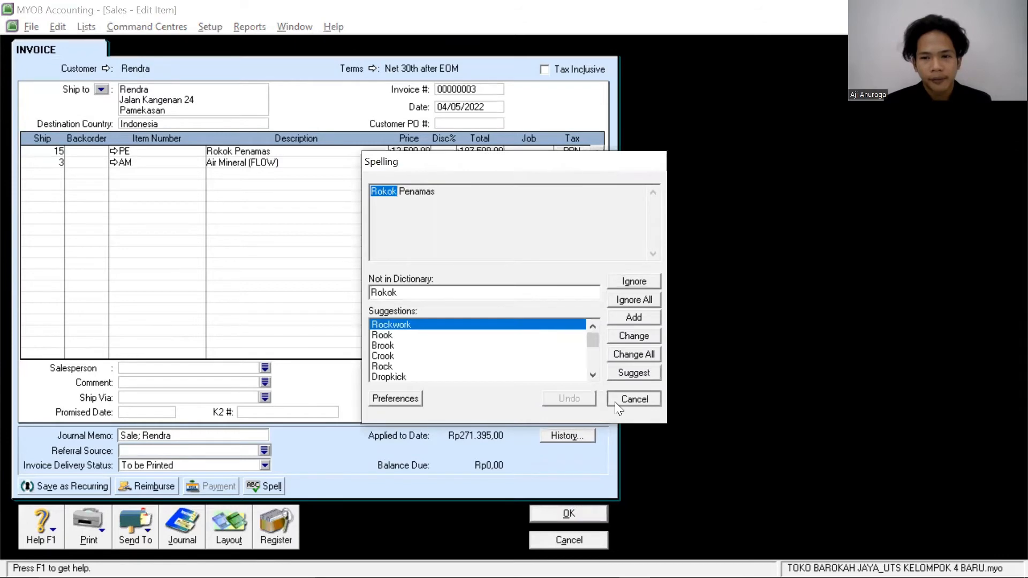
click(615, 402)
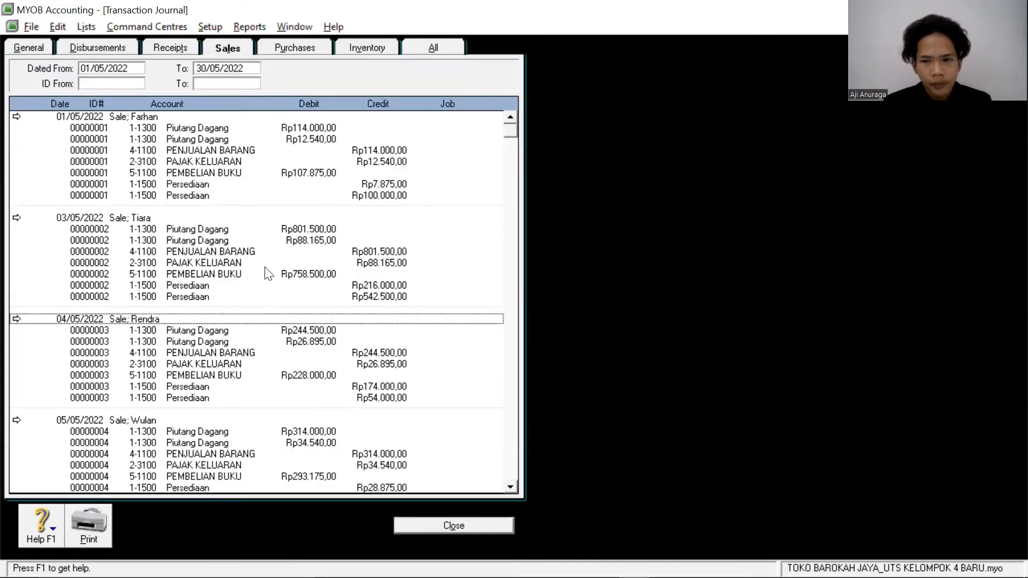
Step: Review the sales in the transaction journal and open the first invoice dated 08/05/2022
scroll(230, 353, down, 7)
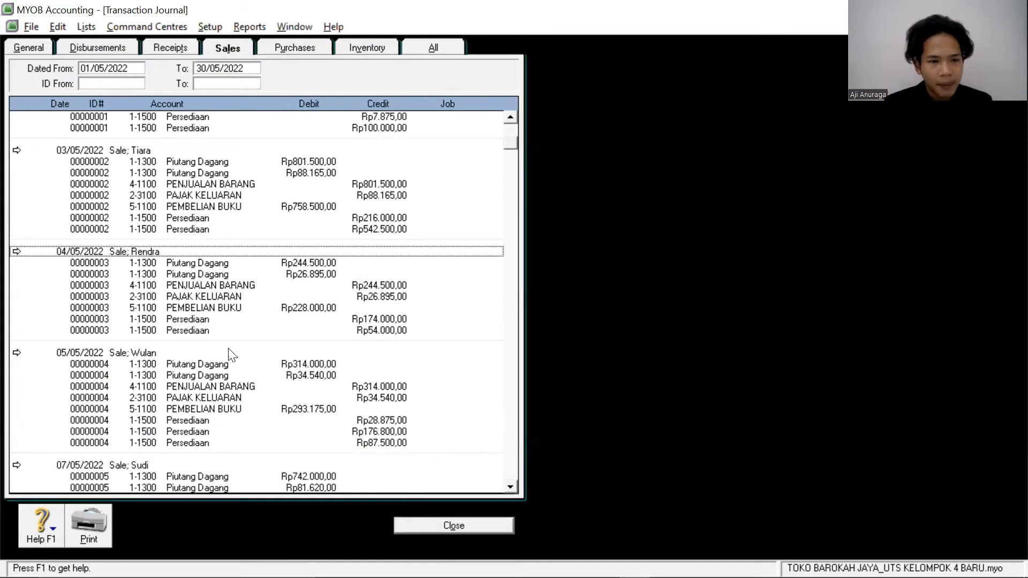
scroll(238, 354, down, 3)
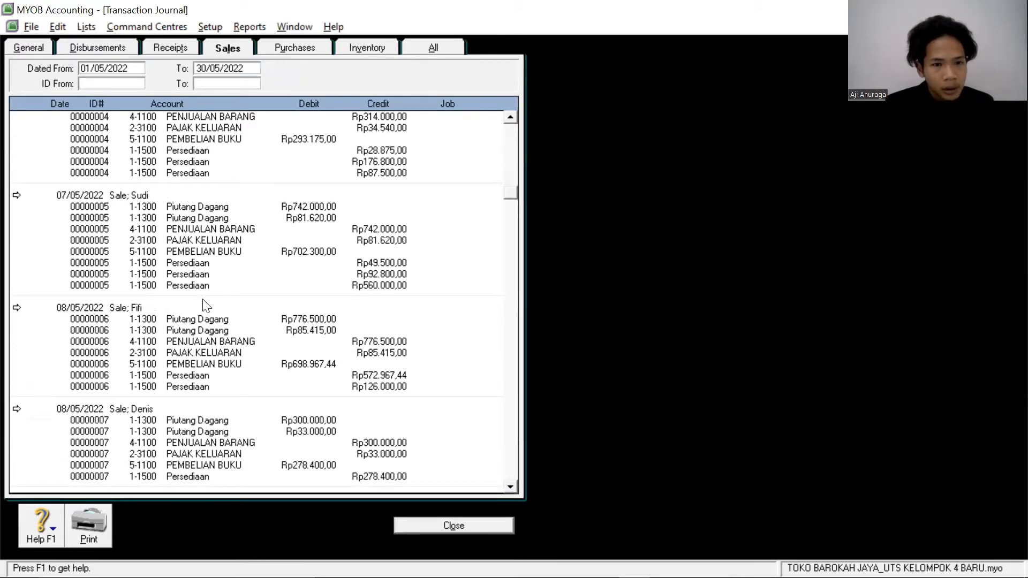
scroll(138, 301, up, 1)
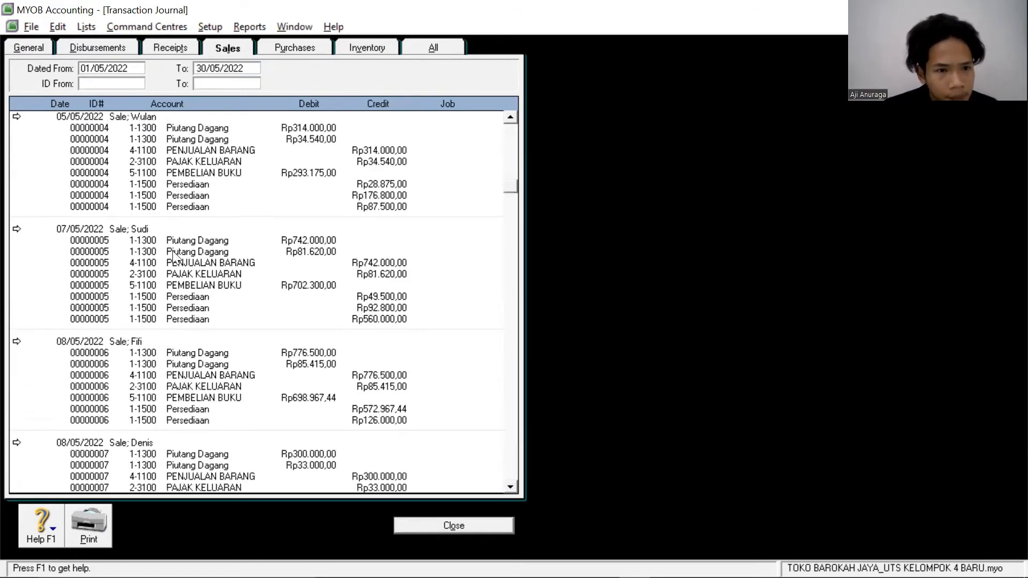
double_click(136, 343)
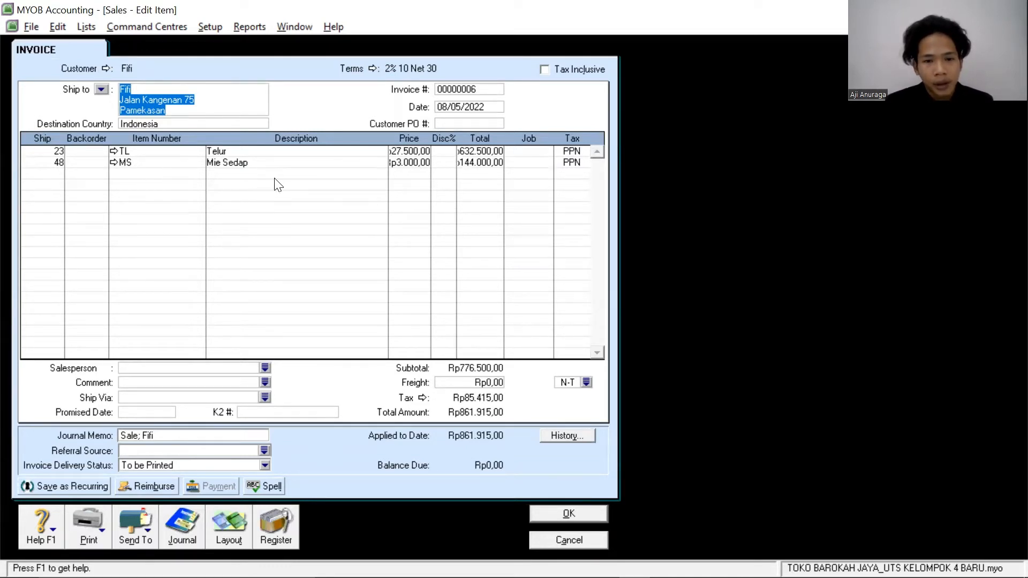
Step: Examine the shipped quantity, item number, description, tax code and job on the invoice's Telur line
click(49, 151)
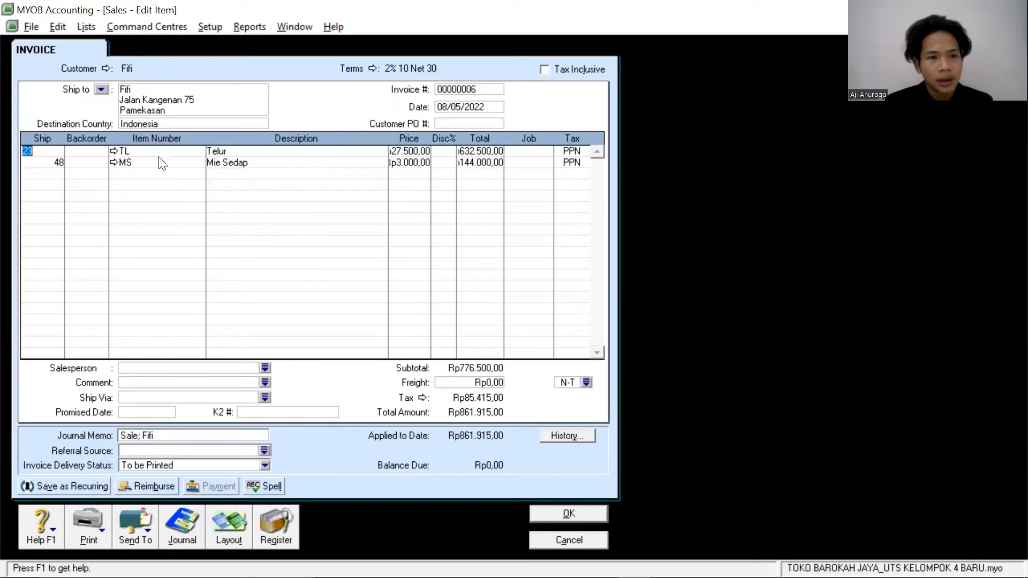
click(54, 152)
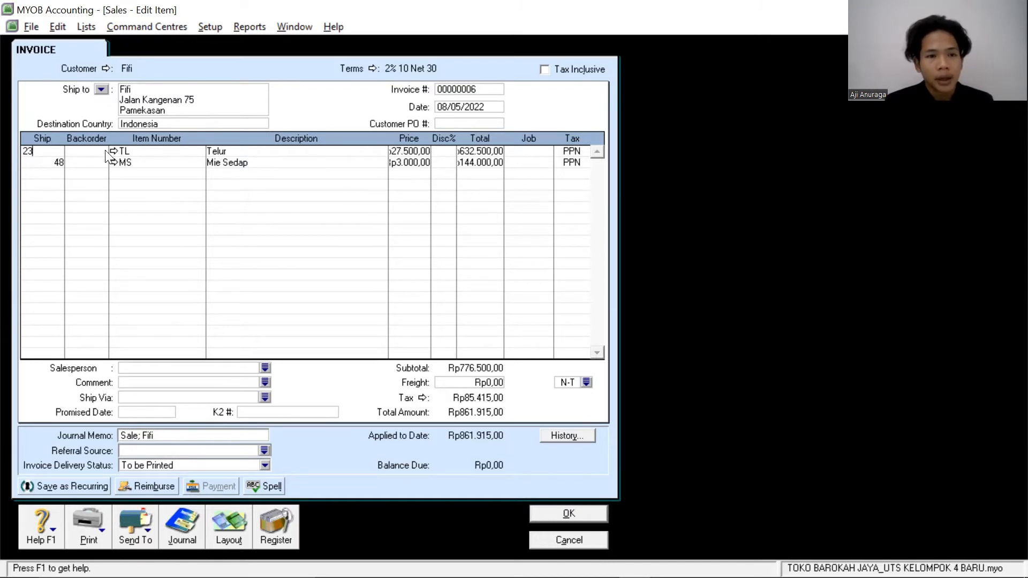
click(147, 152)
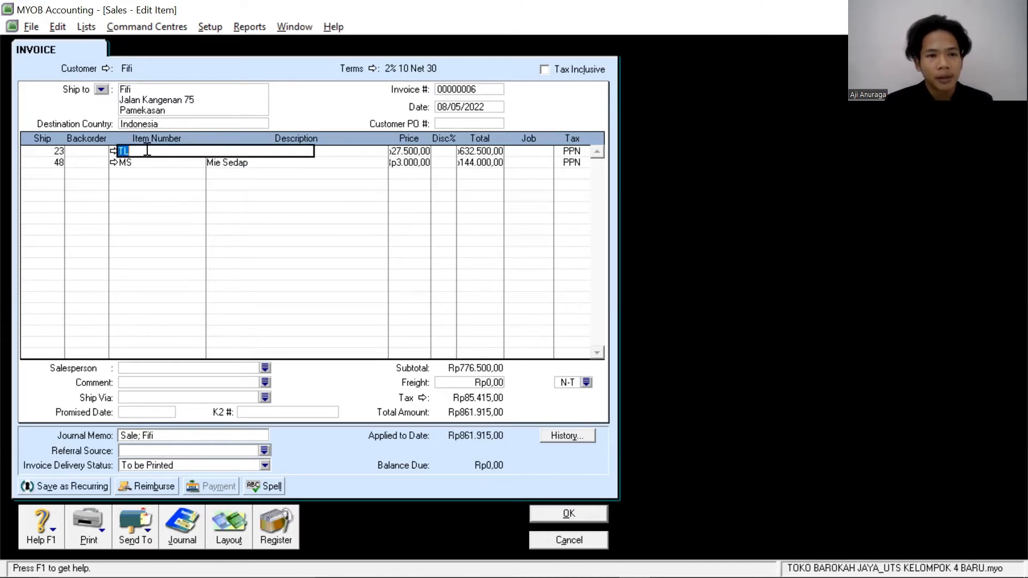
click(365, 152)
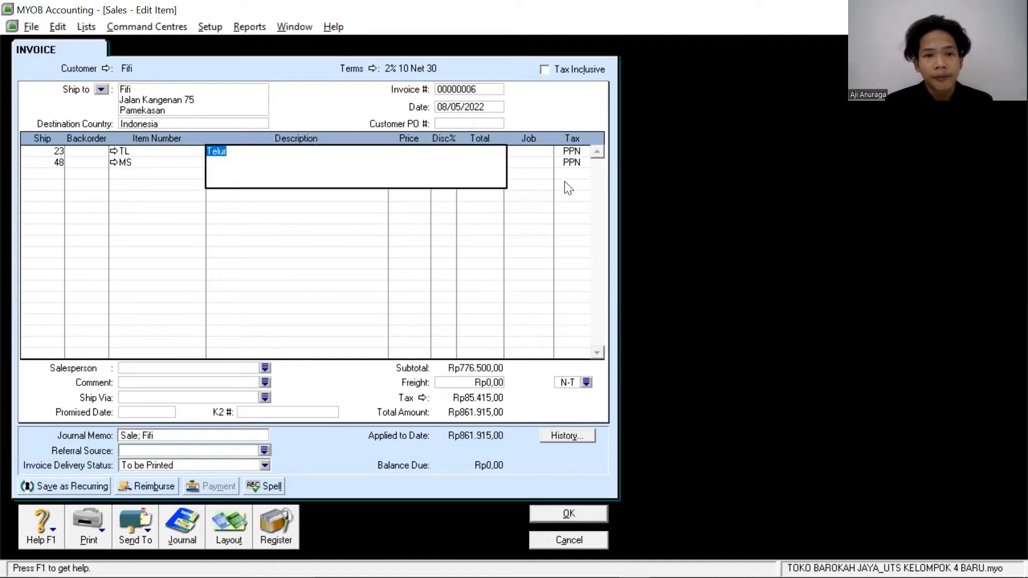
click(561, 154)
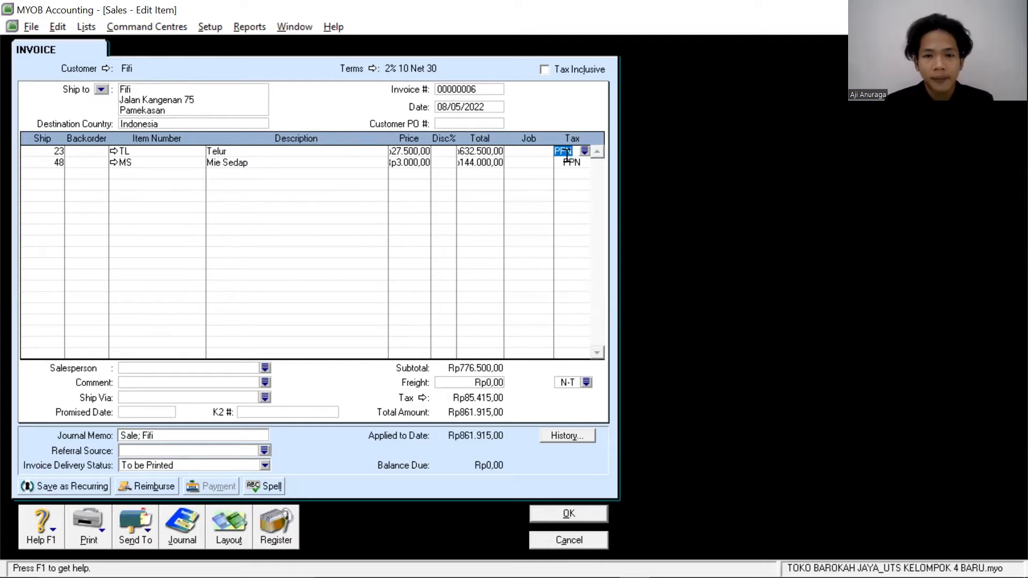
click(545, 152)
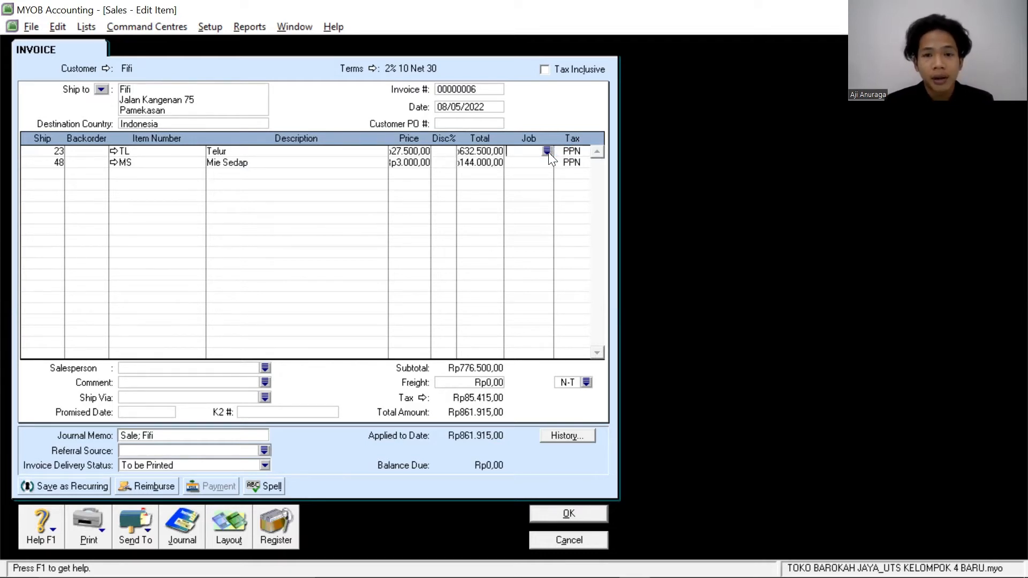
Step: Check the shipped quantity on the Mie Sedap line and accept the invoice without spelling changes
click(64, 163)
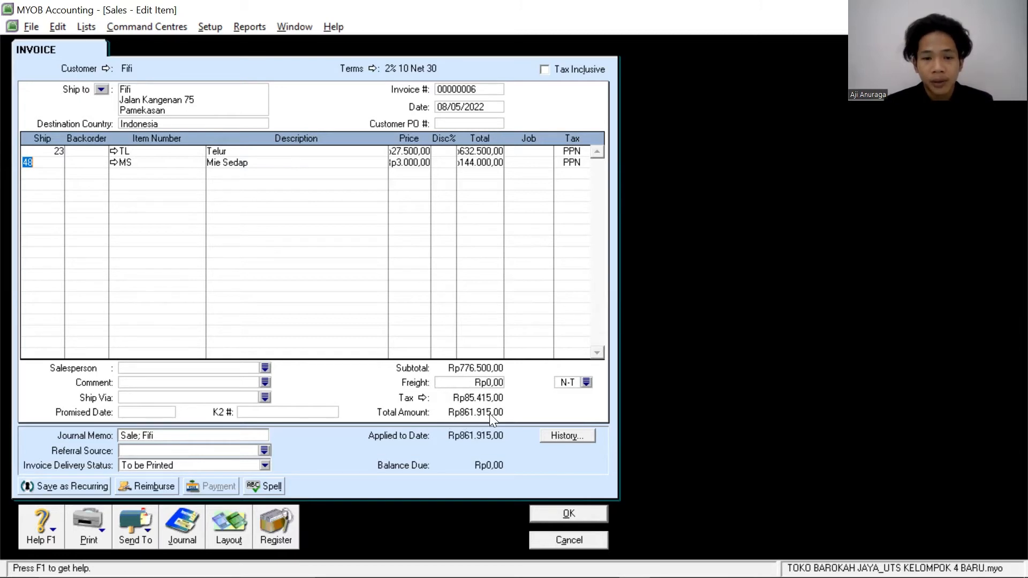
click(569, 510)
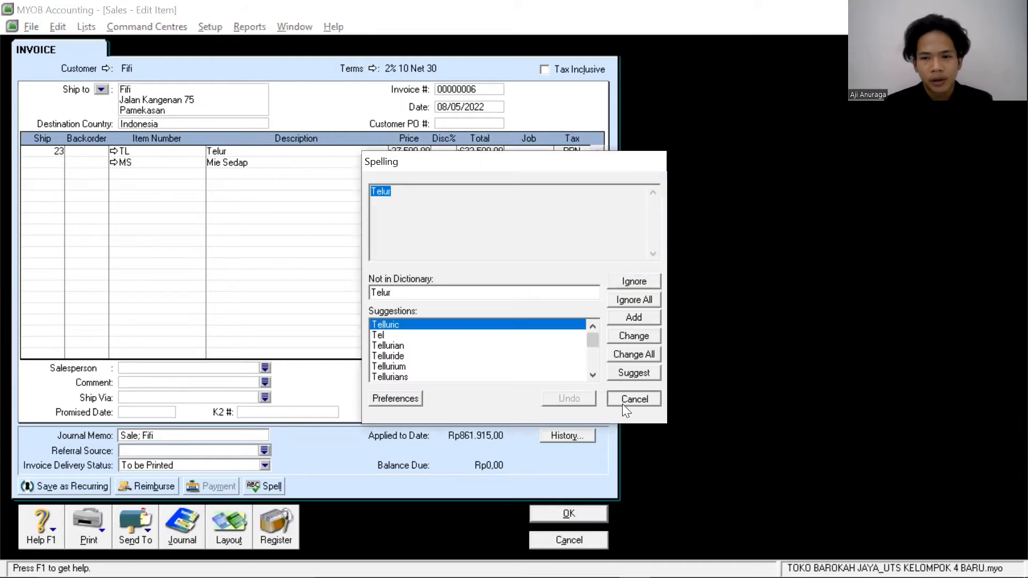
click(628, 401)
click(629, 401)
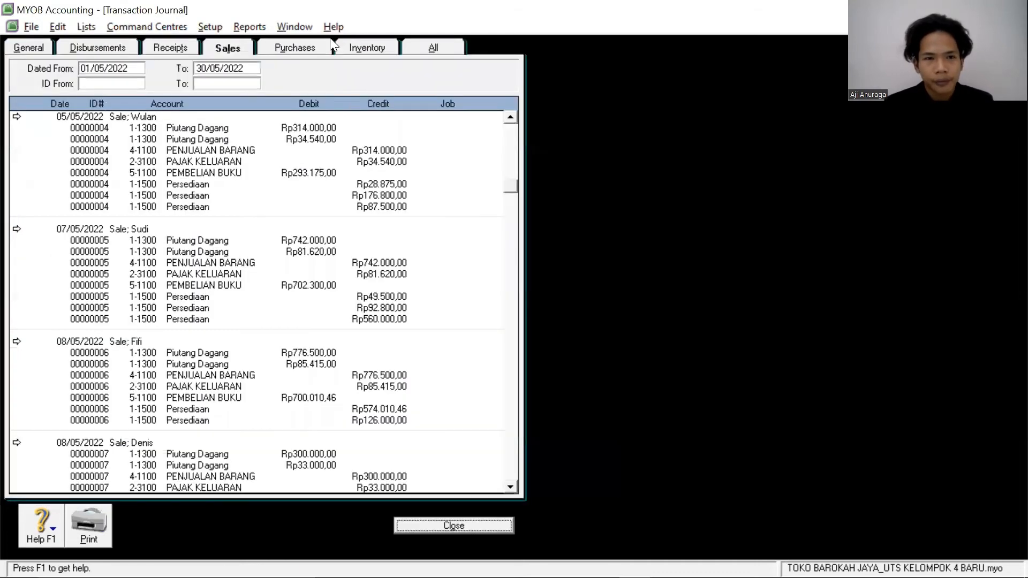
Step: List all transaction types in the journal, then review and accept the 11/05/2022 payment to Toko Suryan Jaya
click(431, 47)
scroll(328, 289, down, 8)
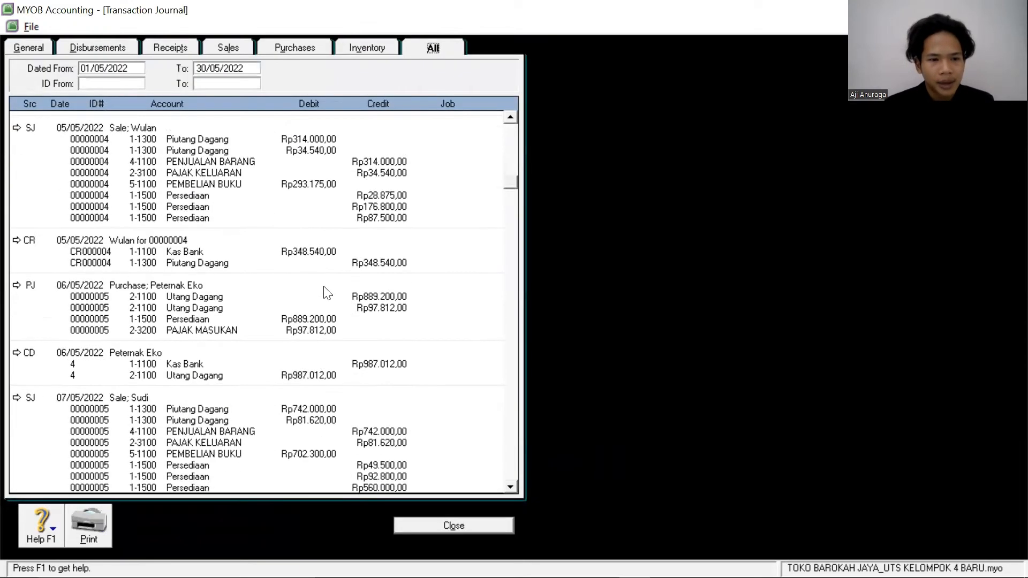
scroll(328, 294, down, 20)
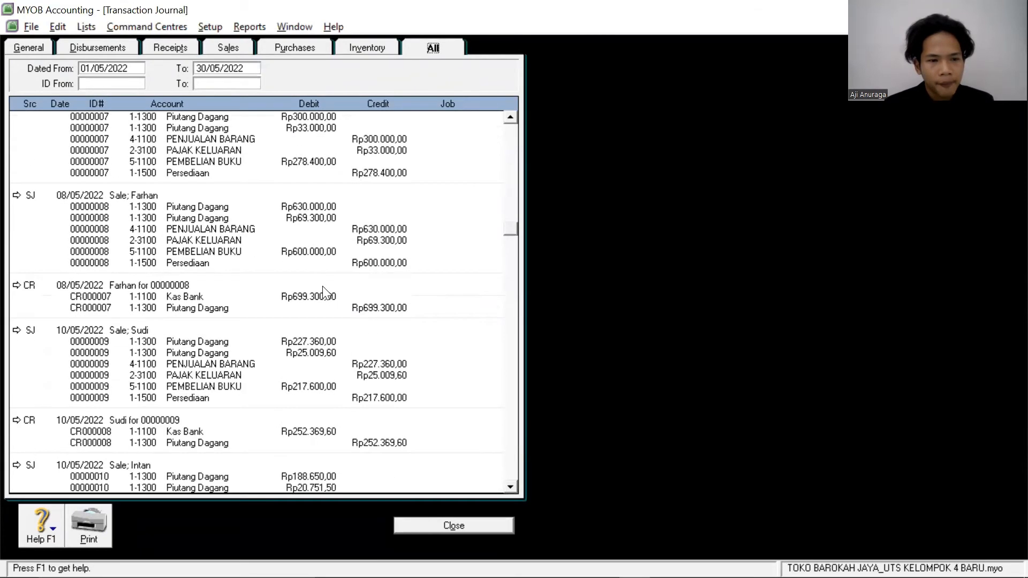
scroll(311, 297, down, 11)
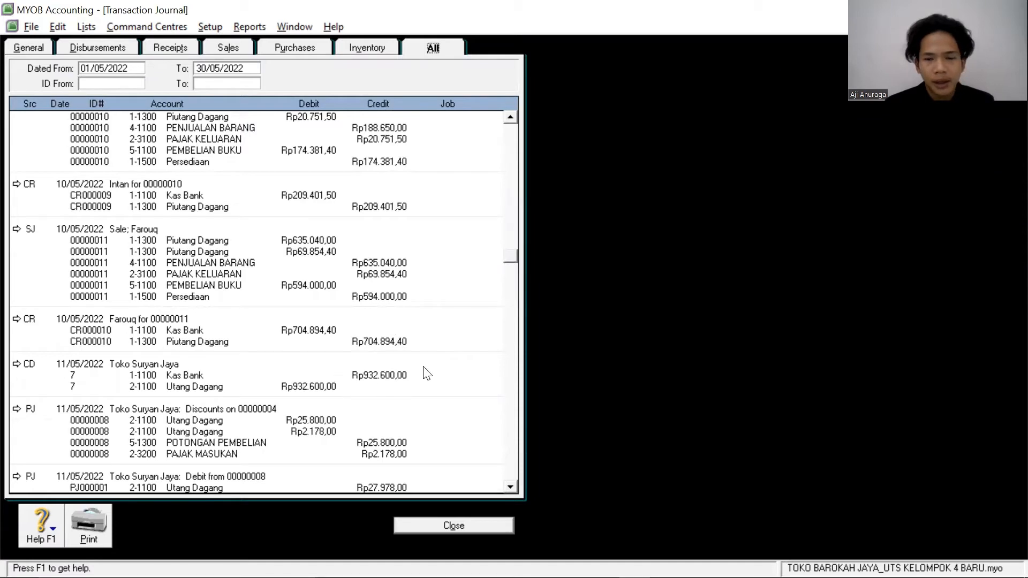
double_click(172, 364)
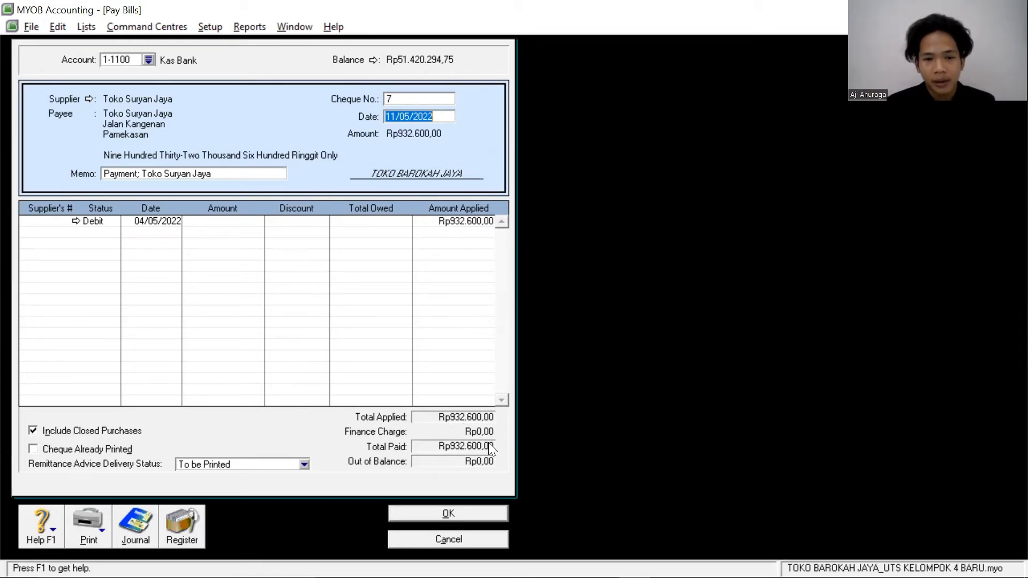
click(466, 509)
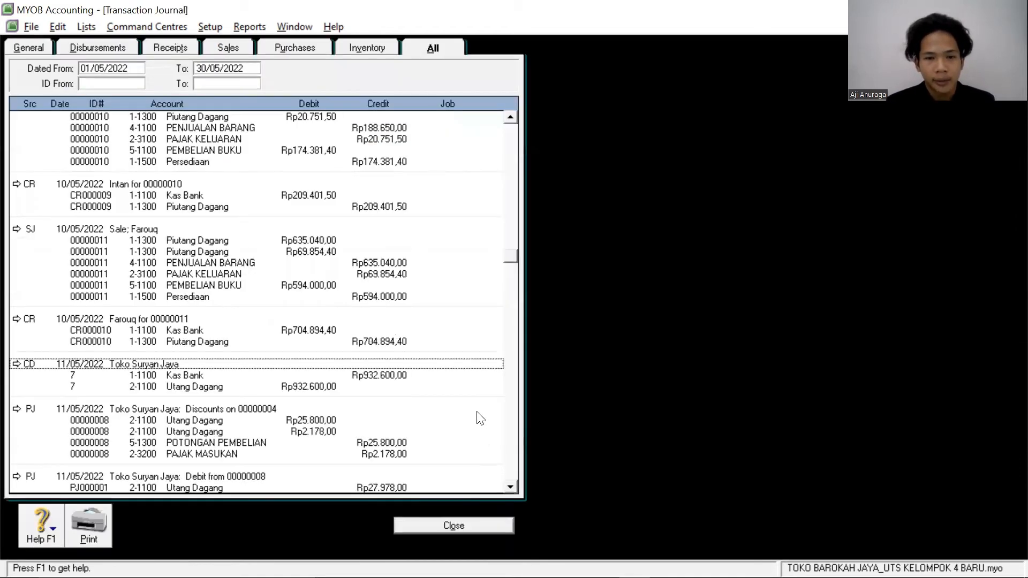
Step: Find the customer payment dated 13/05/2022 in the journal, review its applied amount and accept it
scroll(404, 412, down, 2)
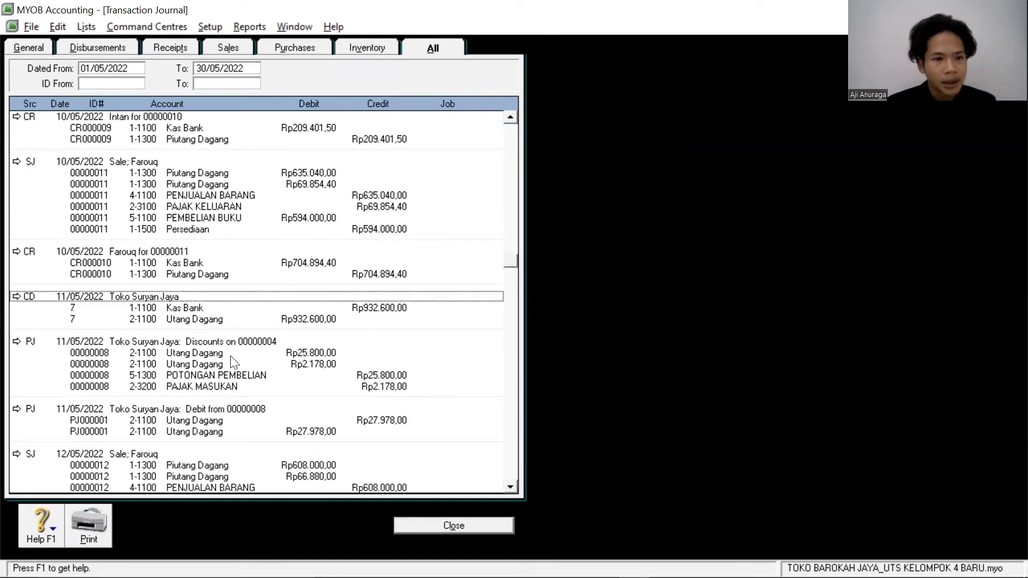
scroll(230, 372, down, 1)
scroll(230, 377, down, 5)
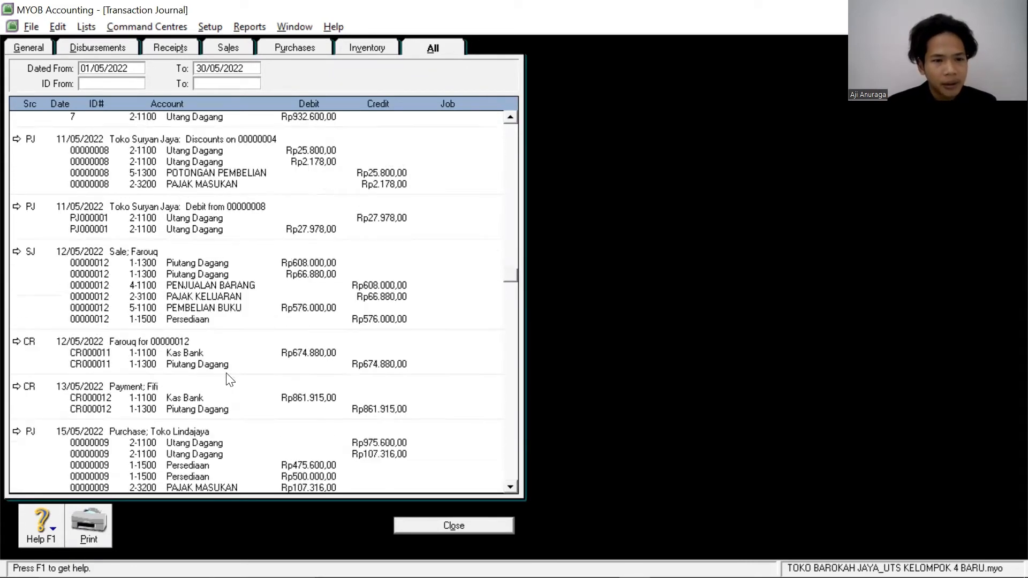
double_click(149, 390)
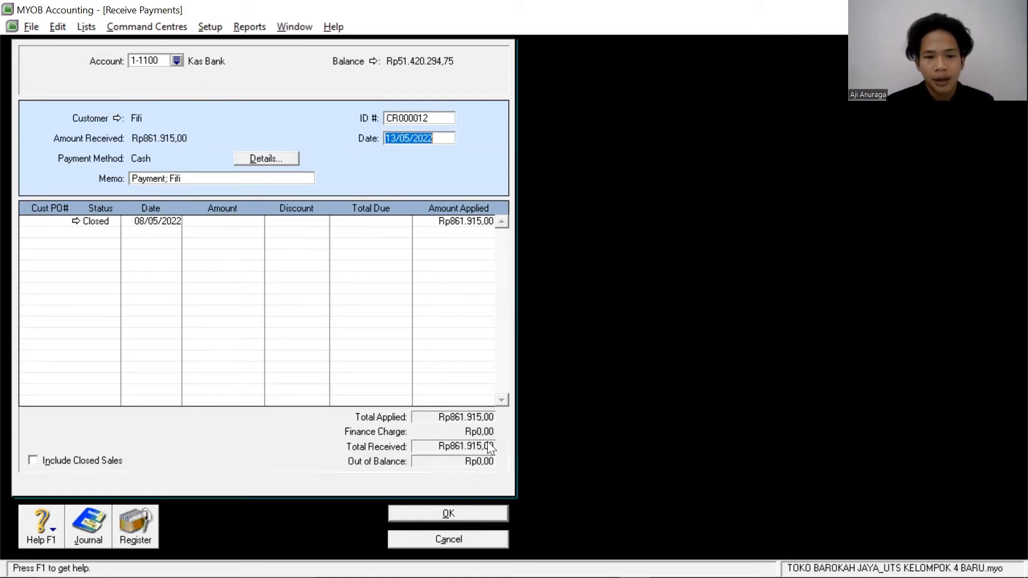
click(462, 509)
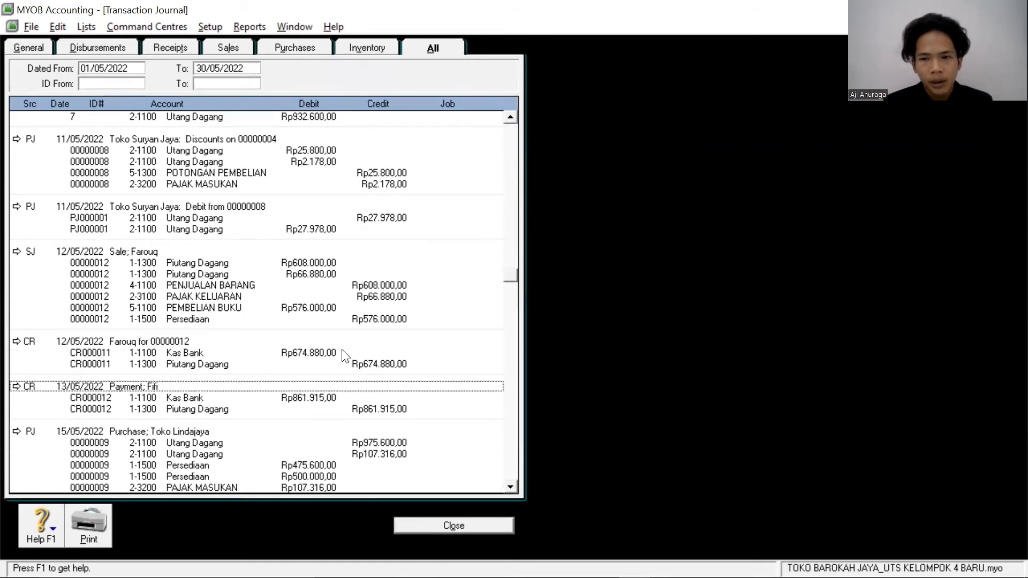
Step: Open the 15/05/2022 bill from Toko Tunas jaya, check its Mie Sedap quantity and accept it without spelling changes
scroll(345, 355, down, 9)
click(185, 278)
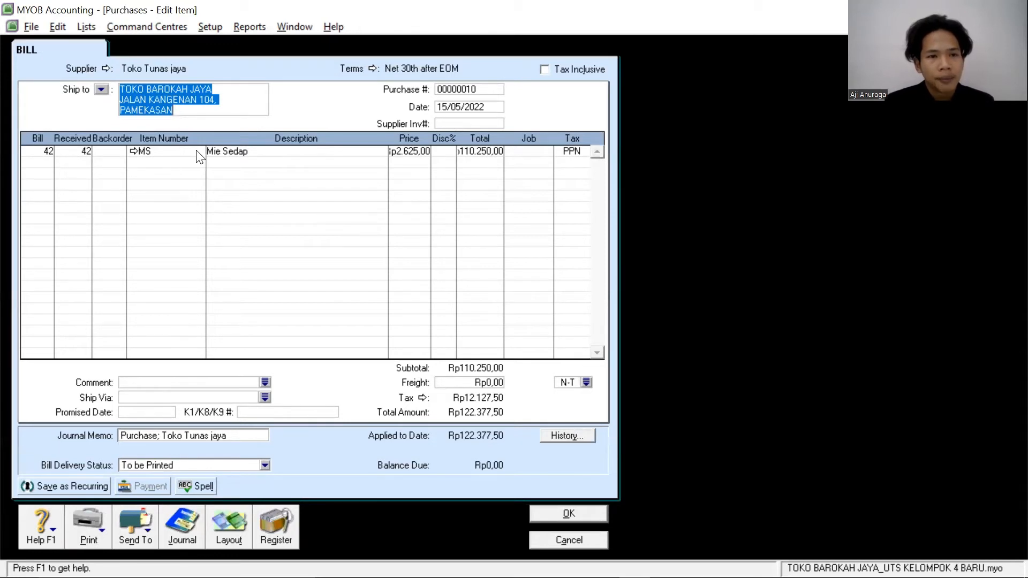
click(52, 149)
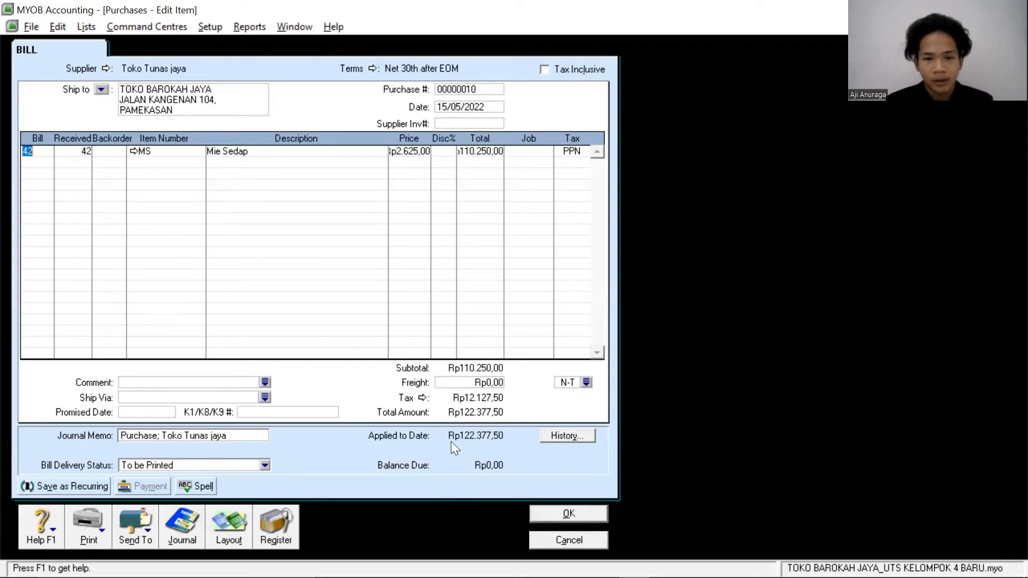
click(538, 512)
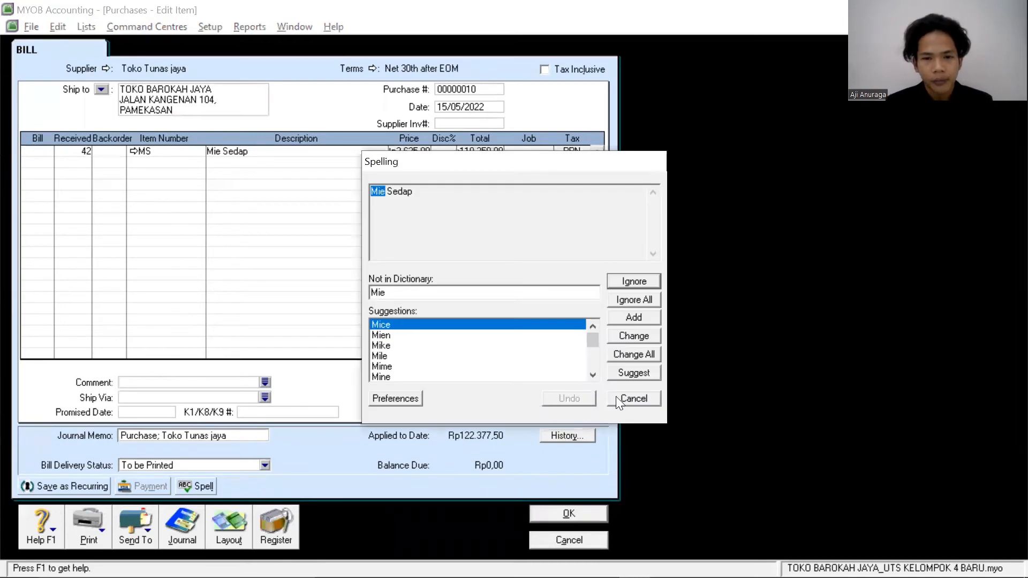
click(617, 398)
Step: Look through the late-May journal entries and open the Toserba ABC purchase dated 26/05/2022
scroll(346, 464, down, 10)
scroll(349, 470, down, 12)
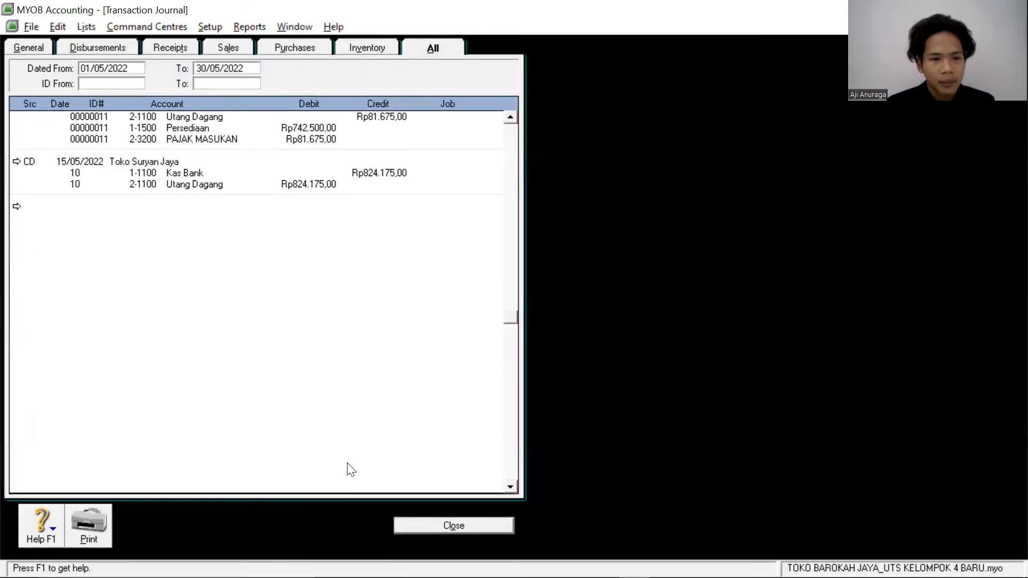
scroll(349, 465, down, 15)
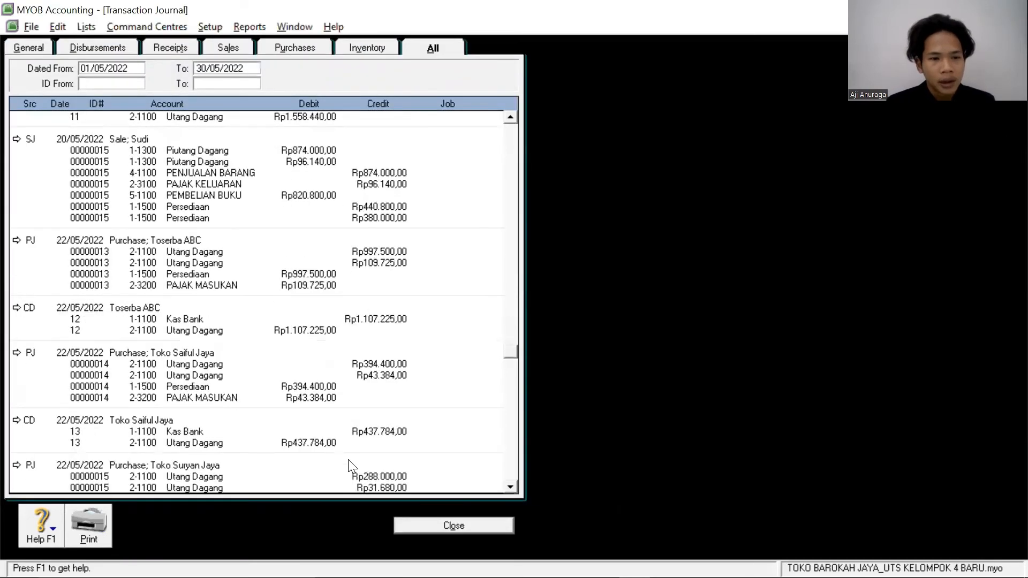
scroll(313, 452, down, 6)
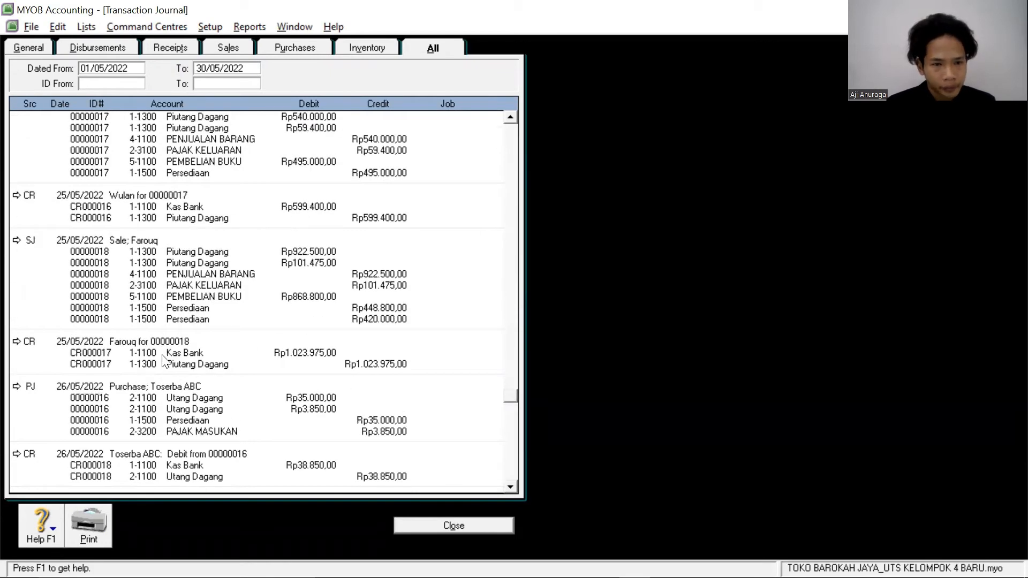
scroll(254, 337, up, 1)
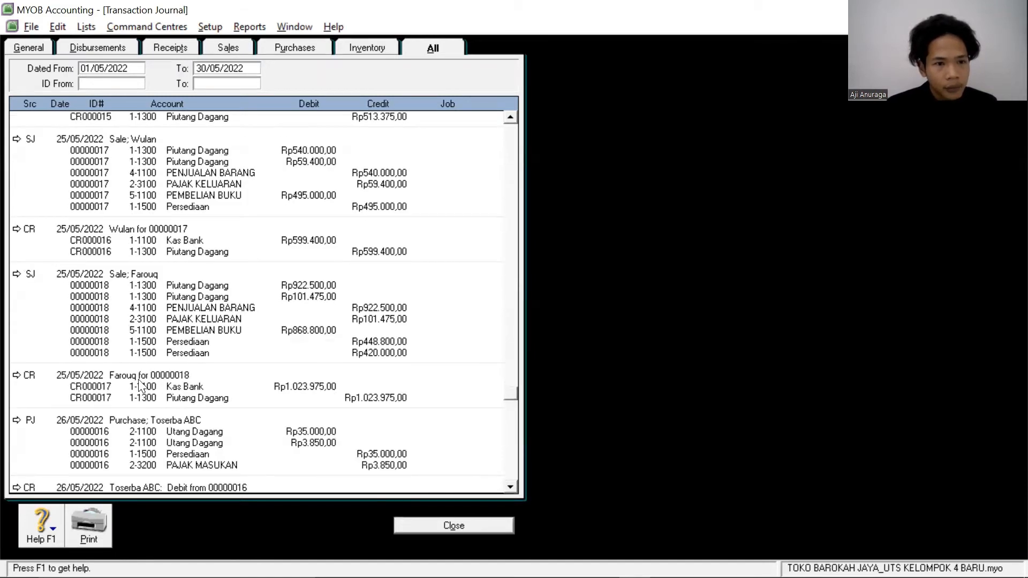
scroll(181, 410, down, 1)
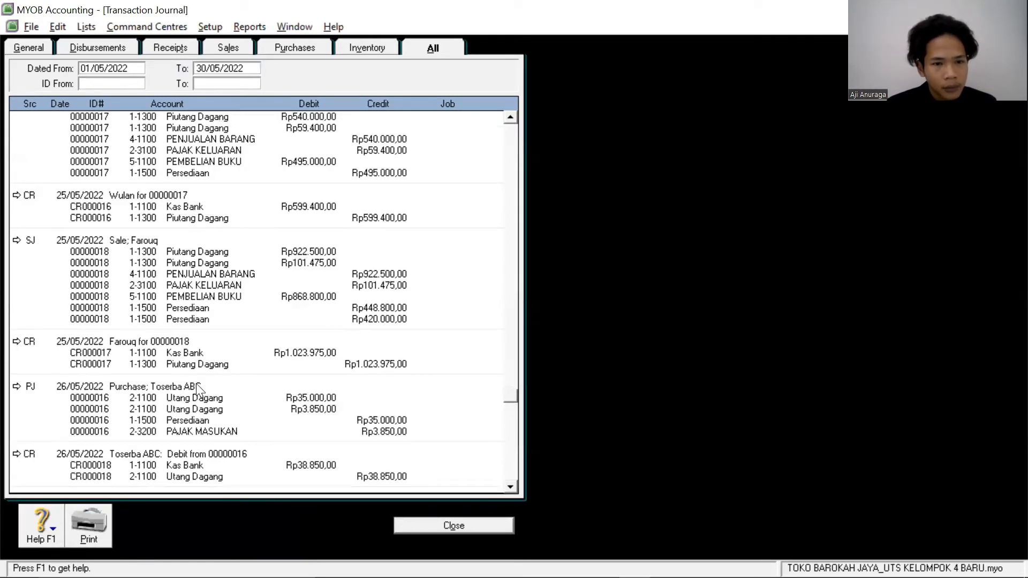
double_click(195, 383)
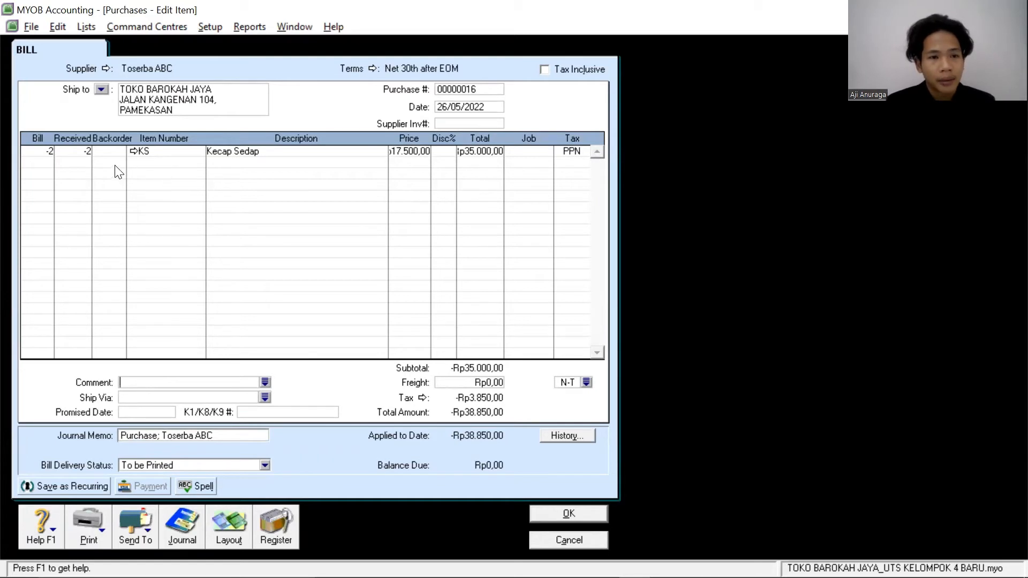
Step: Check the billed quantity on the Kecap Sedap return line and accept the bill without spelling changes
click(39, 152)
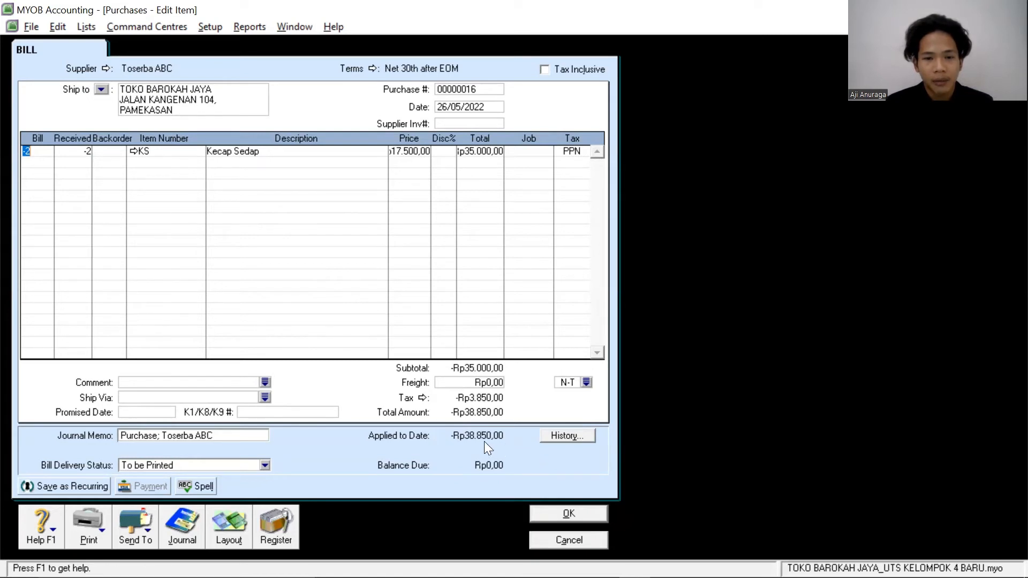
click(545, 511)
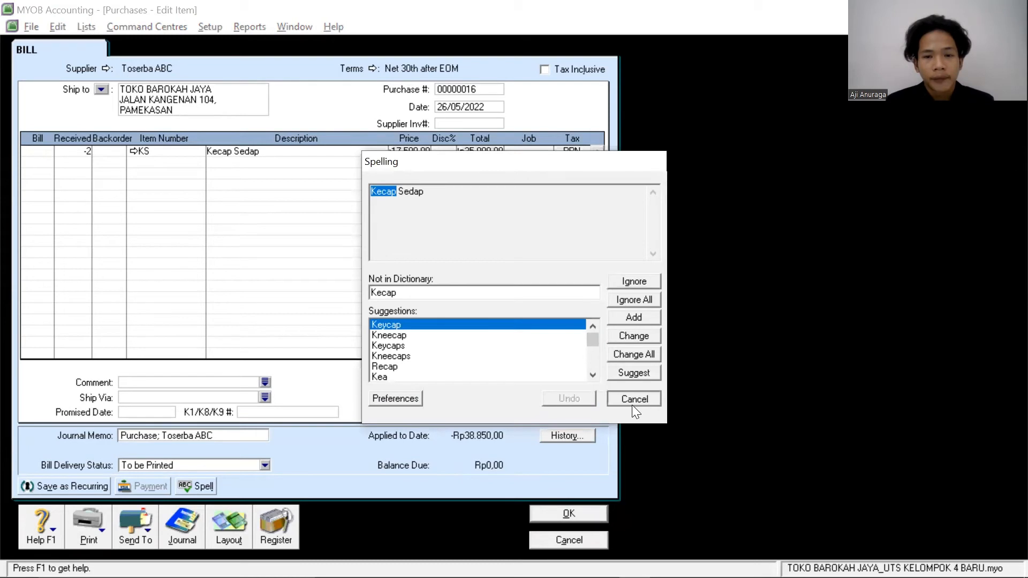
click(631, 404)
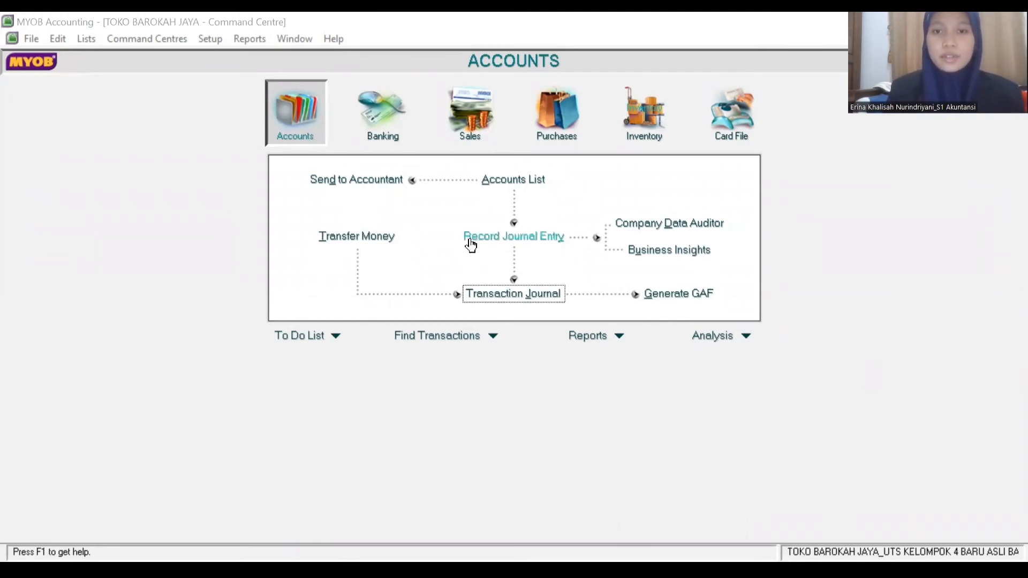
Step: Open the JURNAL PENYESUAIAN entry dated 31/05/2022 from the general journal, review its adjusting lines, accept it and close the journal
click(492, 299)
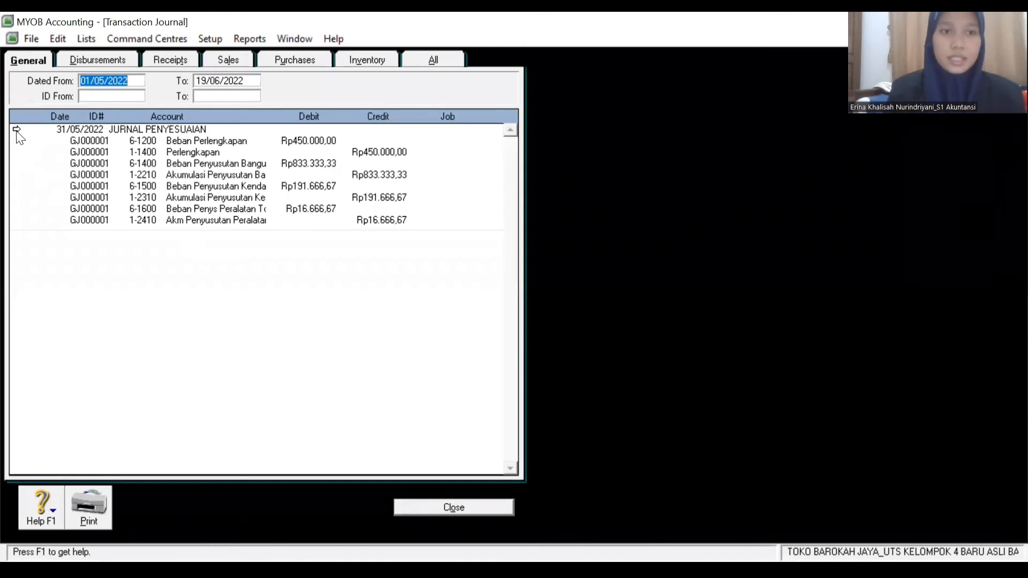
click(17, 131)
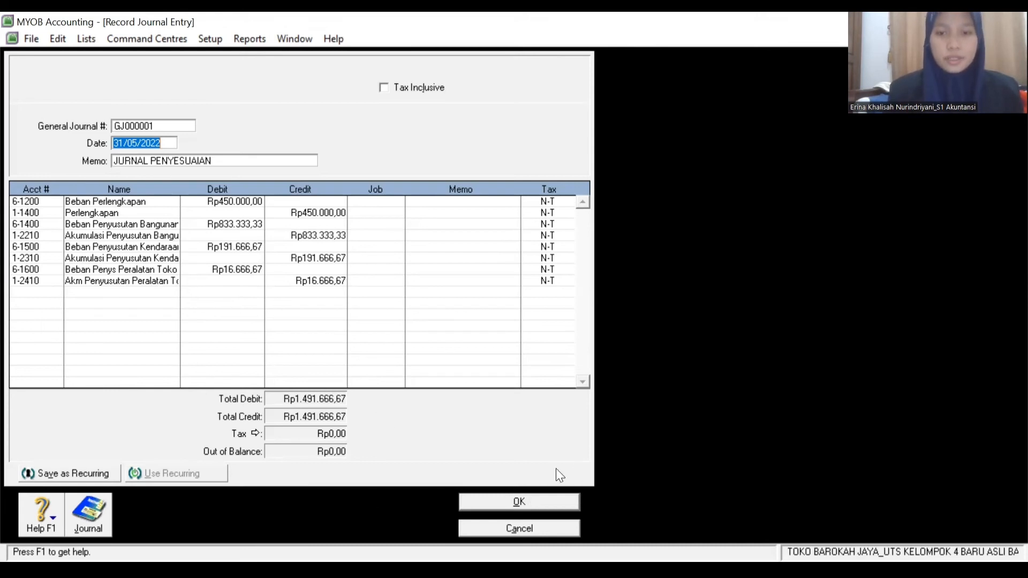
click(526, 501)
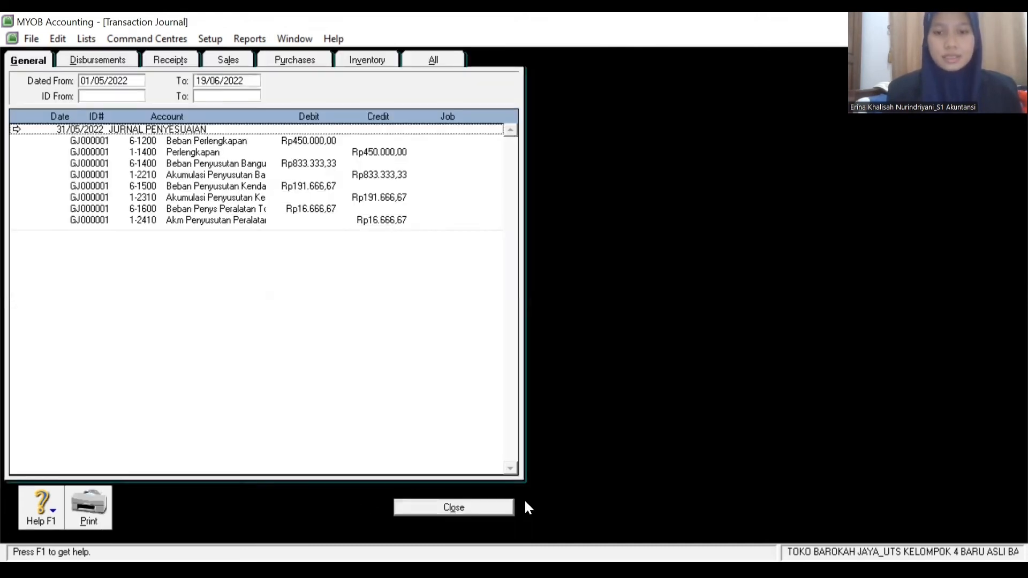
click(485, 510)
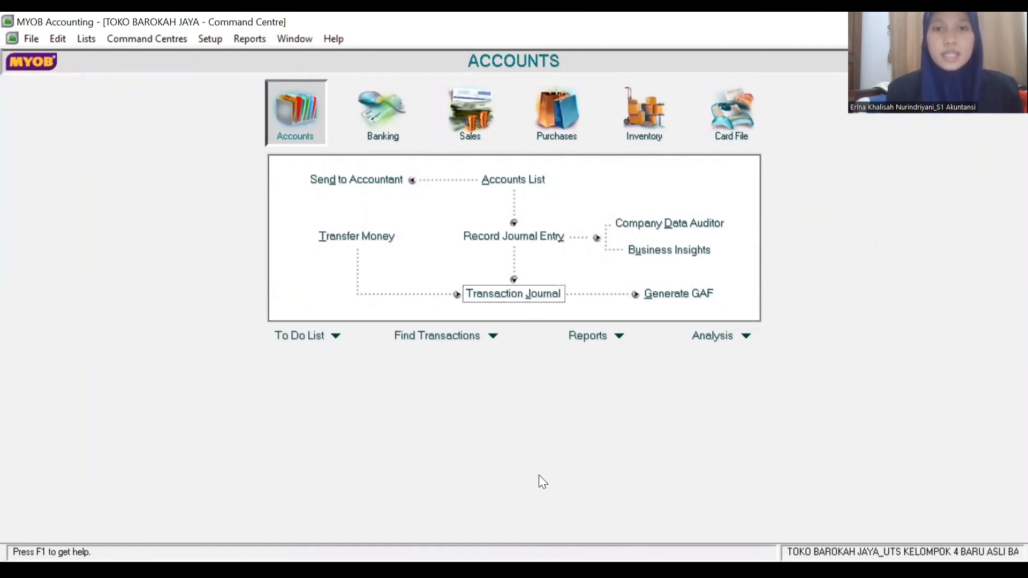
Step: Review the account reconciliation for Kas Bank (1-1100) and leave it without reconciling
click(369, 131)
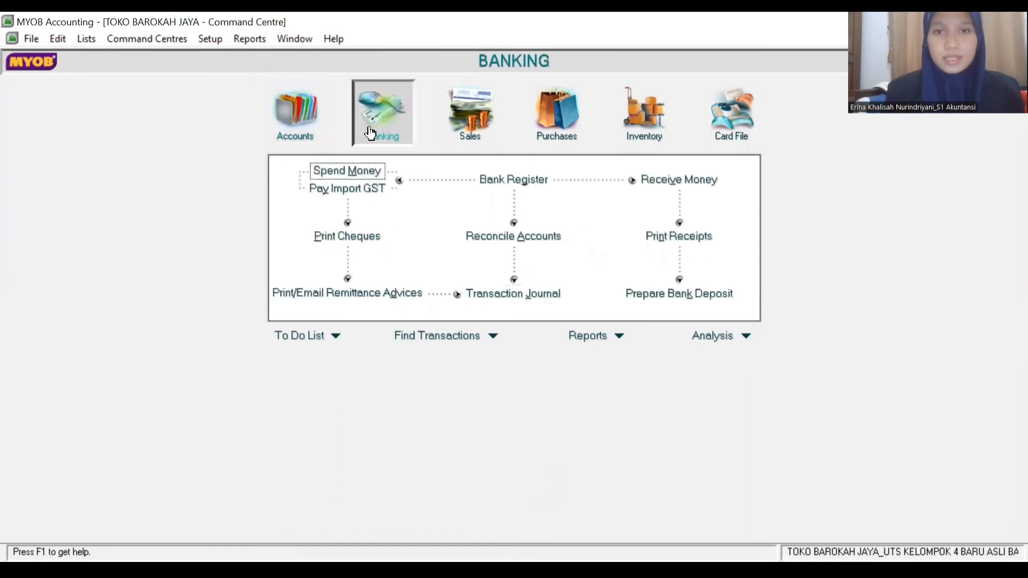
click(478, 238)
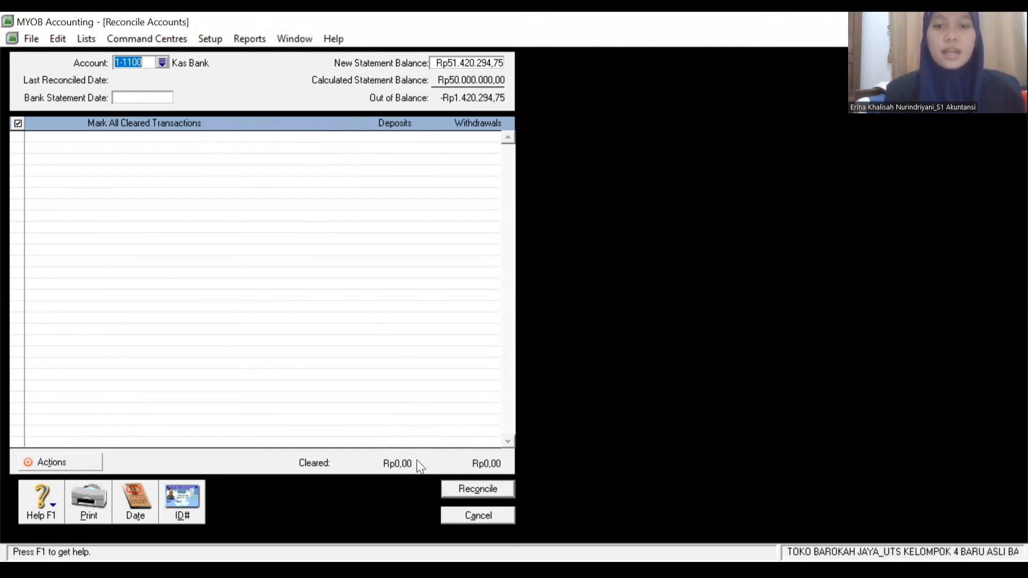
click(479, 516)
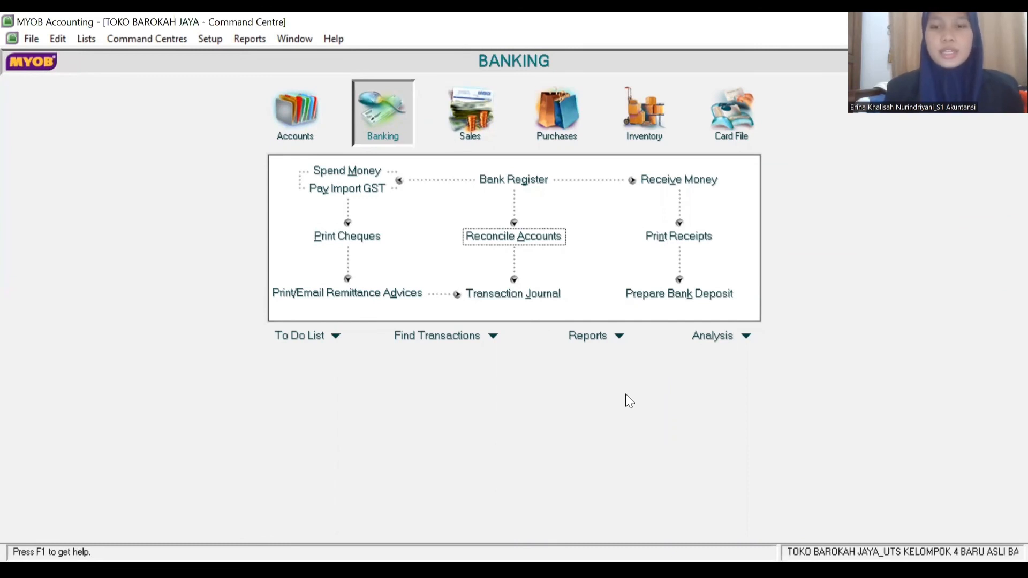
Step: Display the Standard Balance Sheet from the accounts reports, review its assets, liabilities and equity, and close it
click(619, 336)
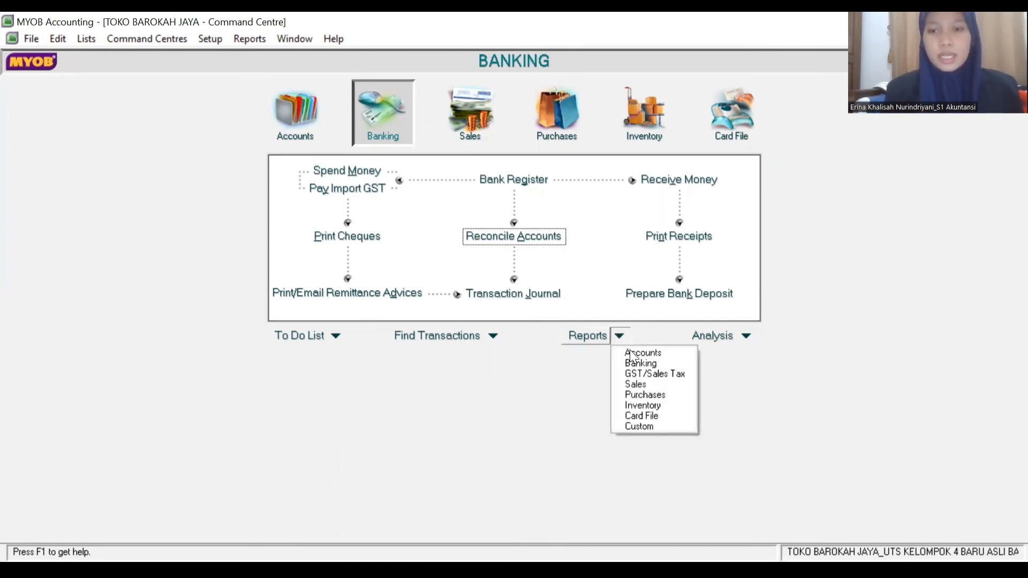
click(630, 351)
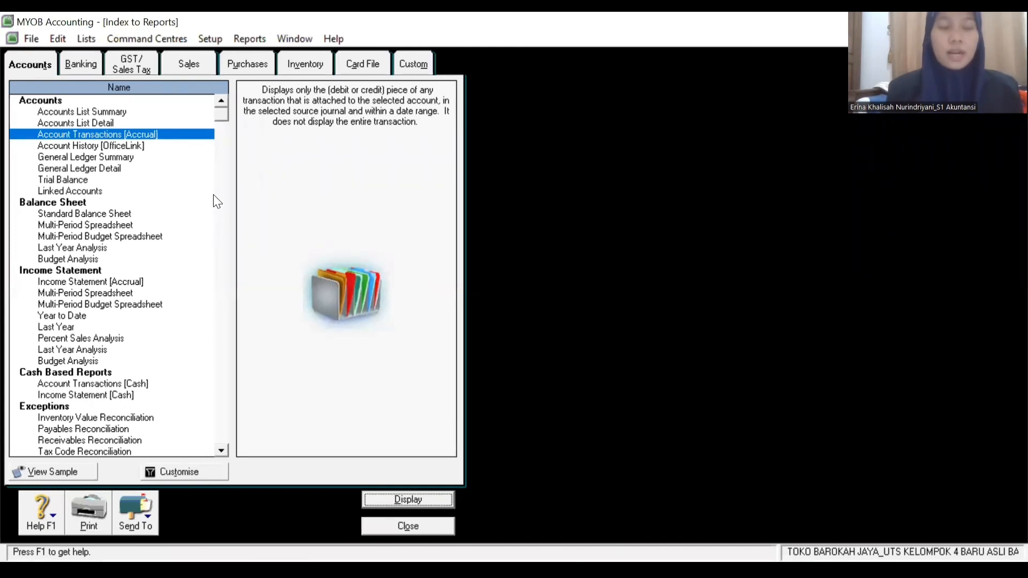
click(111, 214)
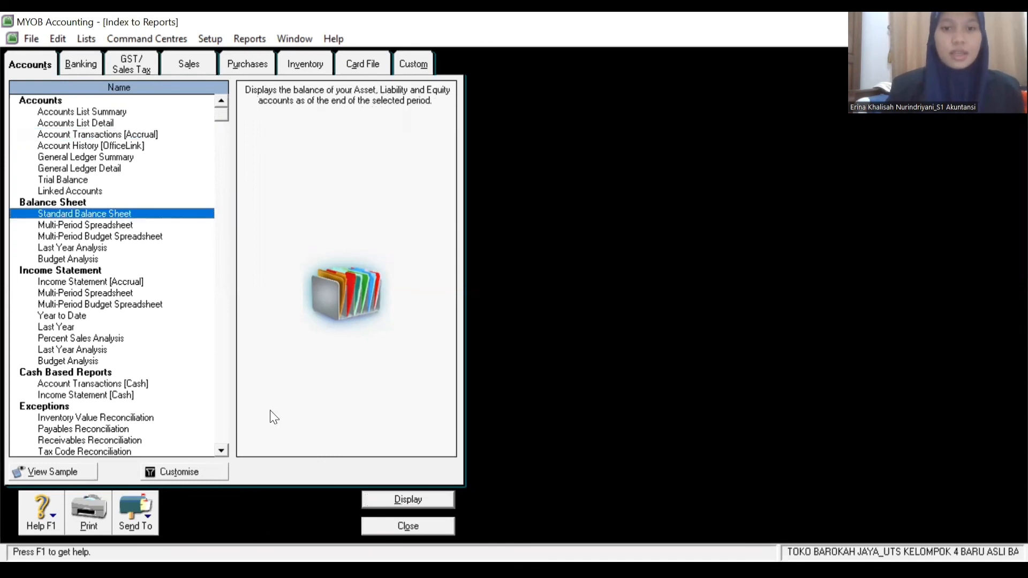
click(382, 498)
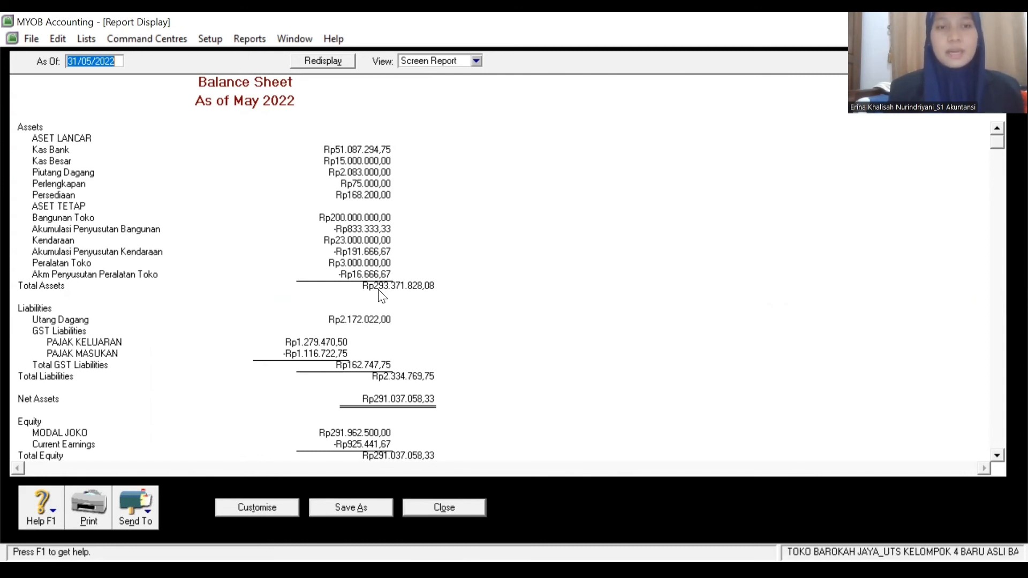
click(430, 507)
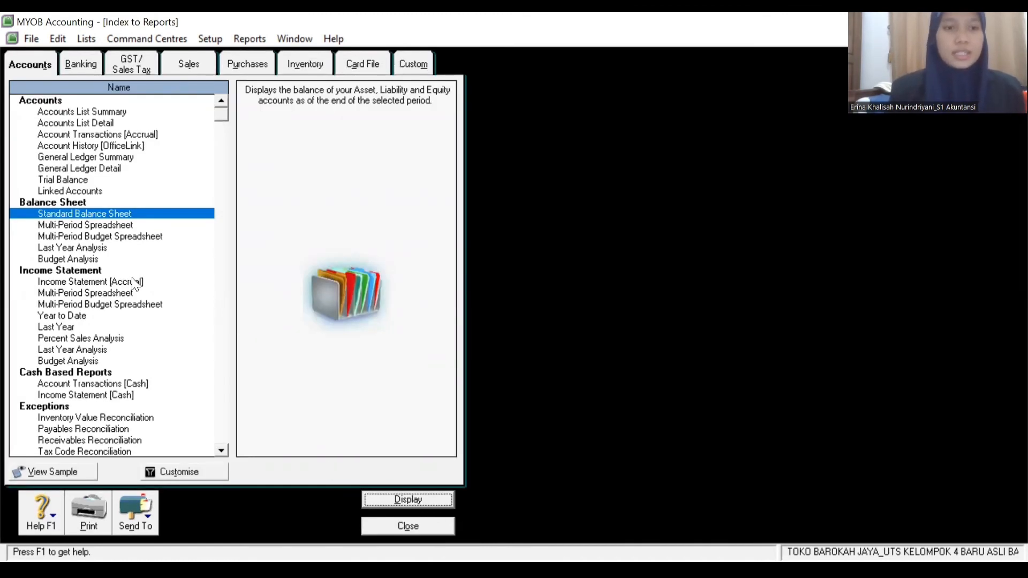
Step: Display the accrual Income Statement for 01/01/2022 to 31/05/2022, review it and close the report
double_click(80, 281)
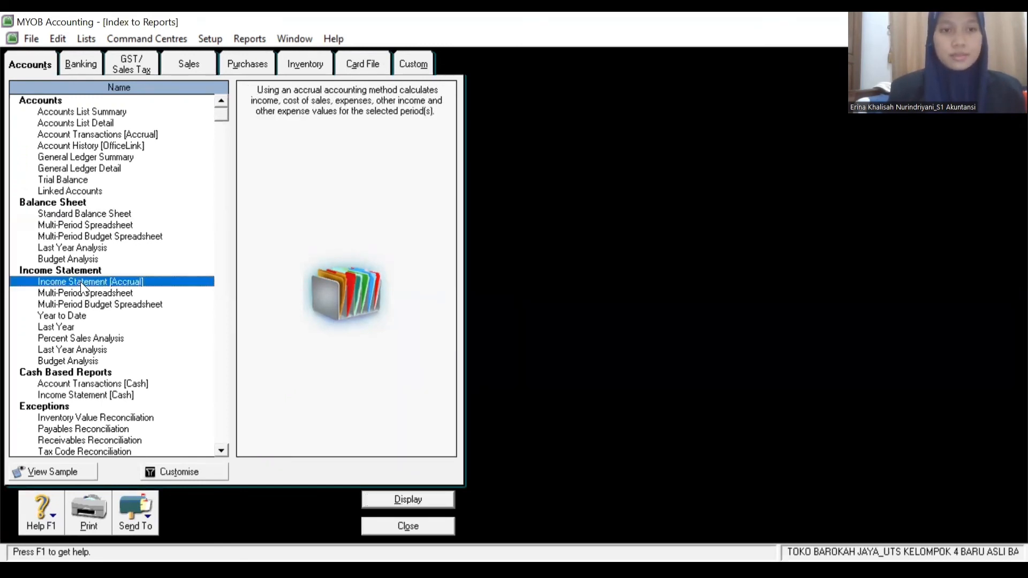
click(366, 278)
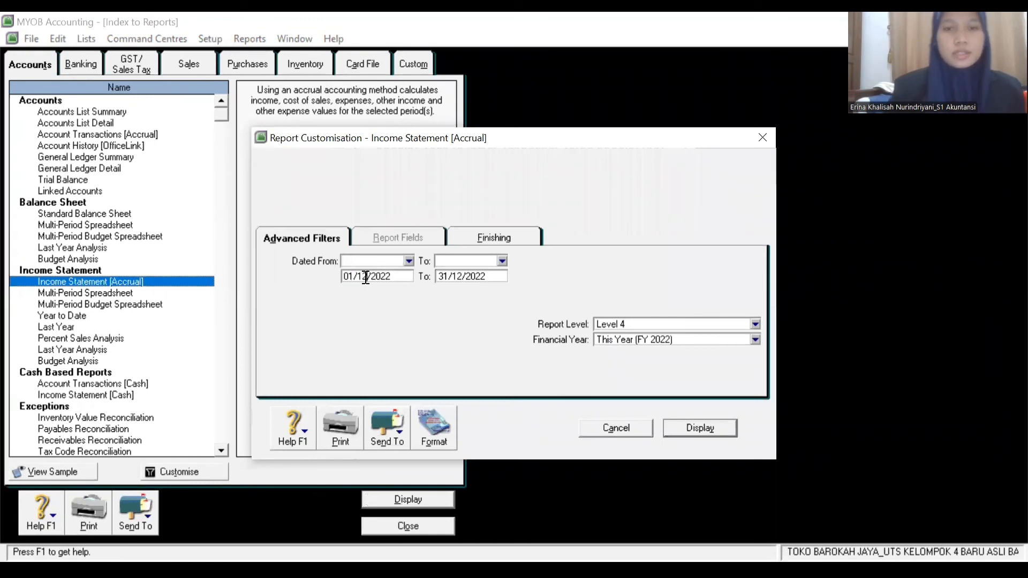
key(BackSpace)
key(BackSpace)
text(01)
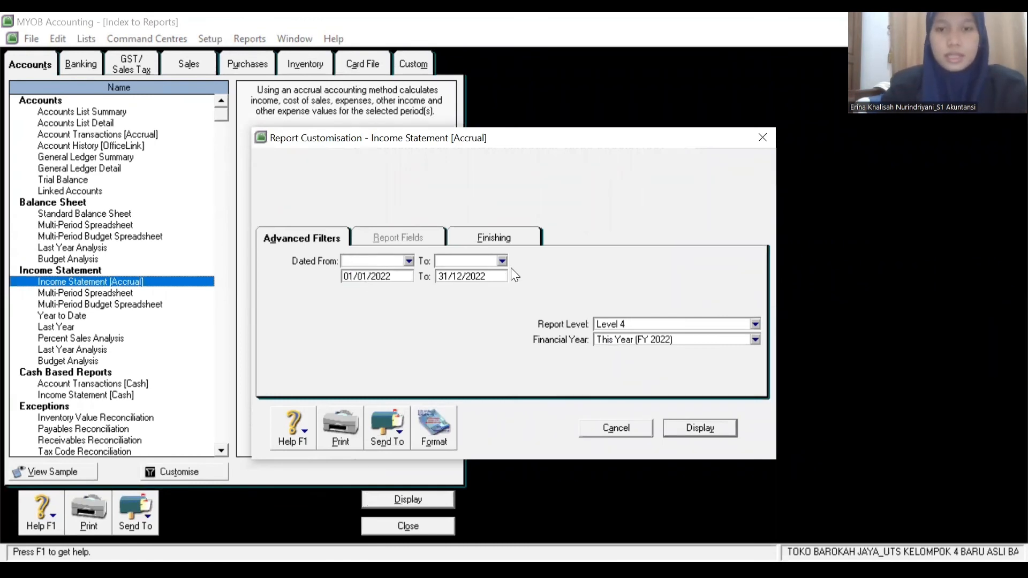
click(461, 277)
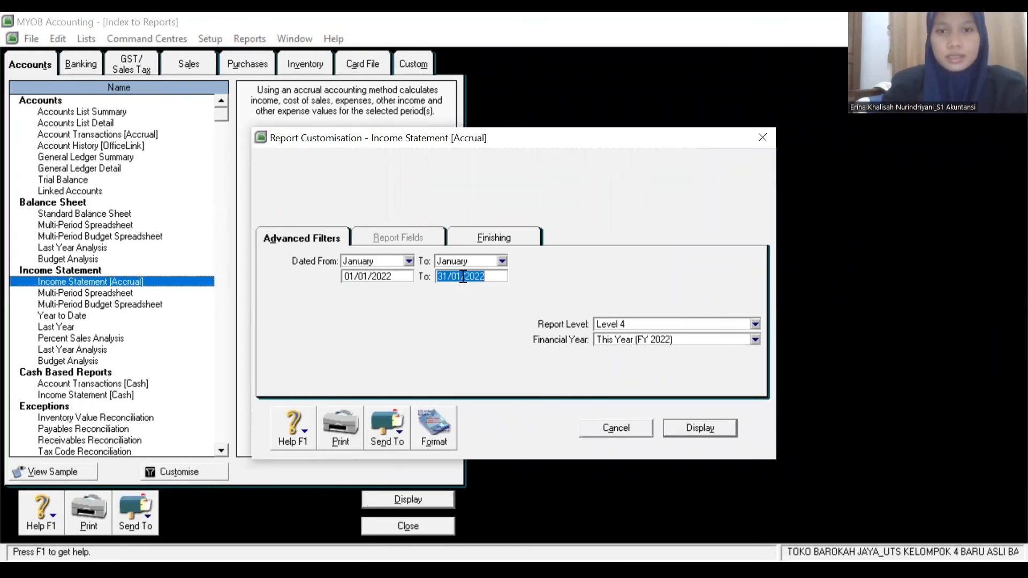
click(463, 277)
key(BackSpace)
key(BackSpace)
text(05)
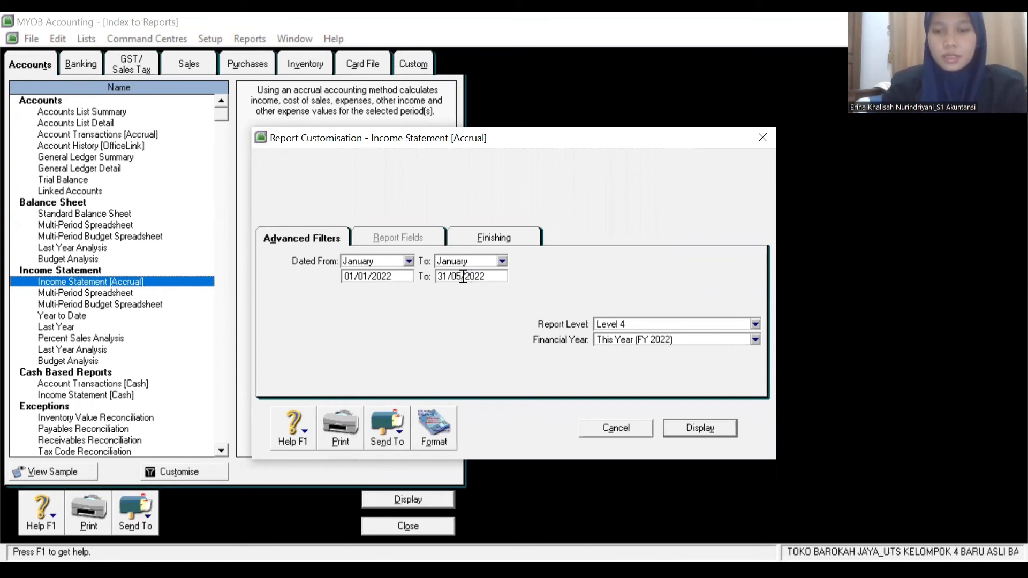
click(716, 427)
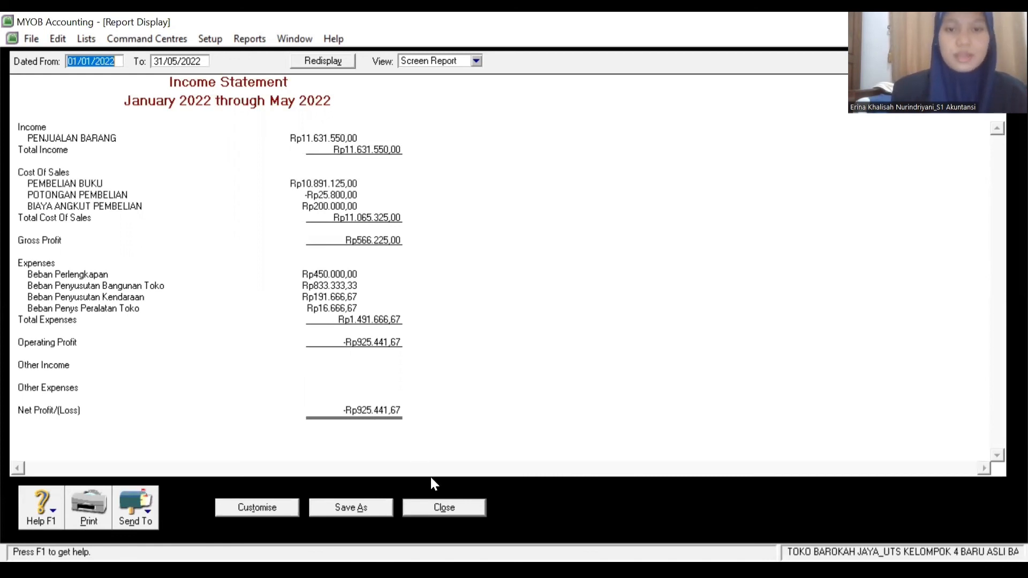
click(432, 507)
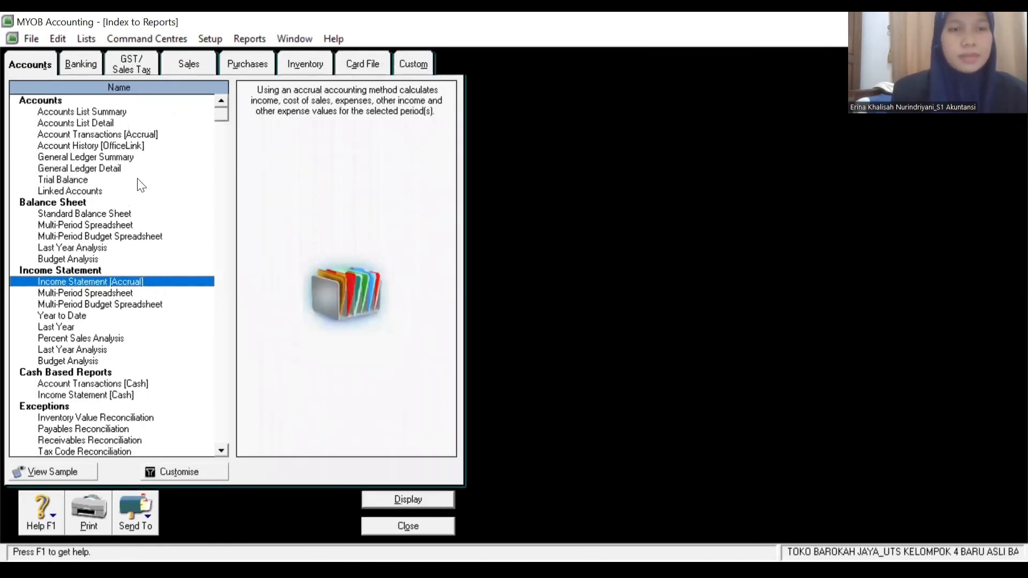
Step: Display the accrual Account Transactions report, look through all accounts to the end, and return to the Command Centre
click(95, 134)
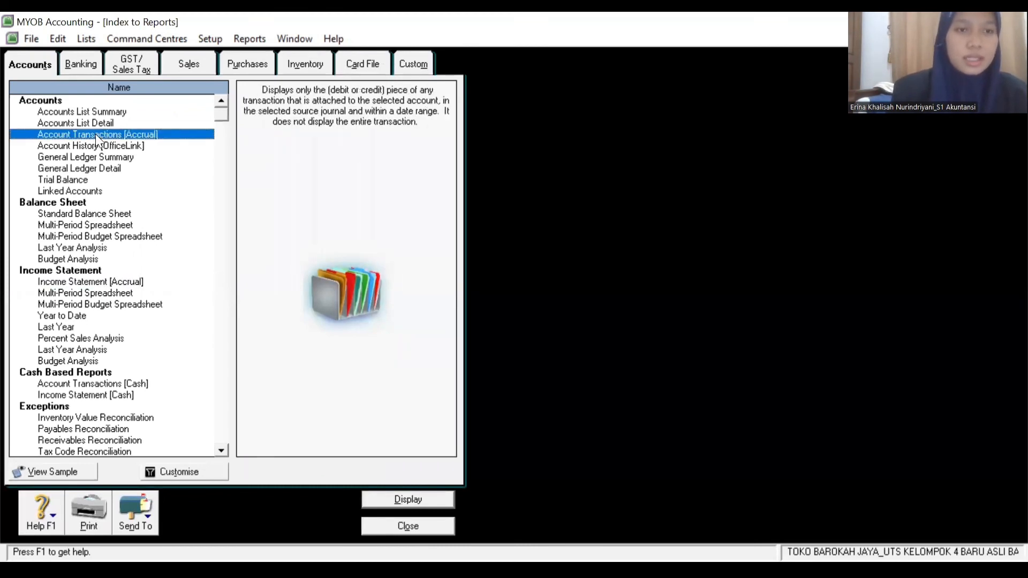
click(417, 499)
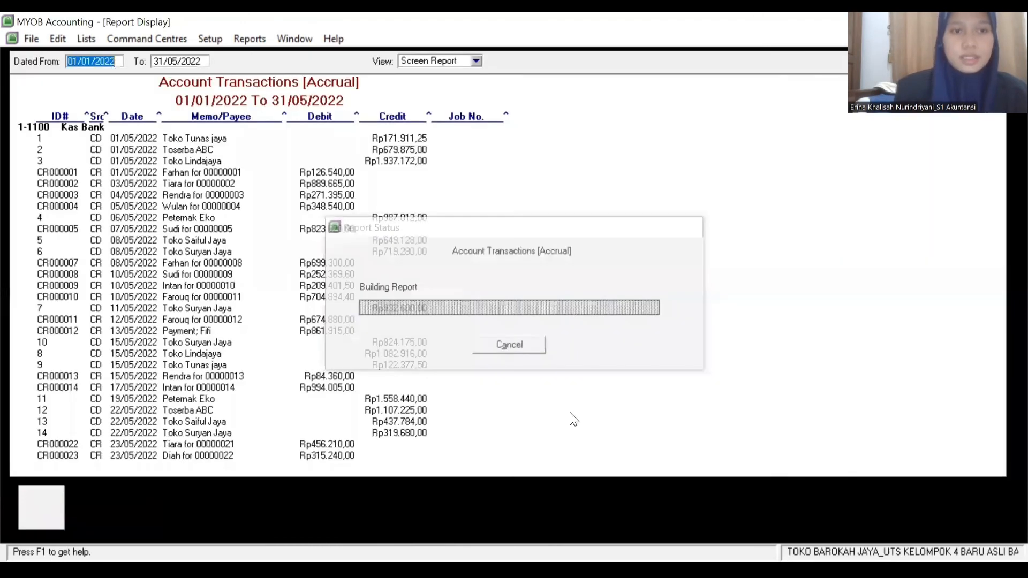
click(997, 456)
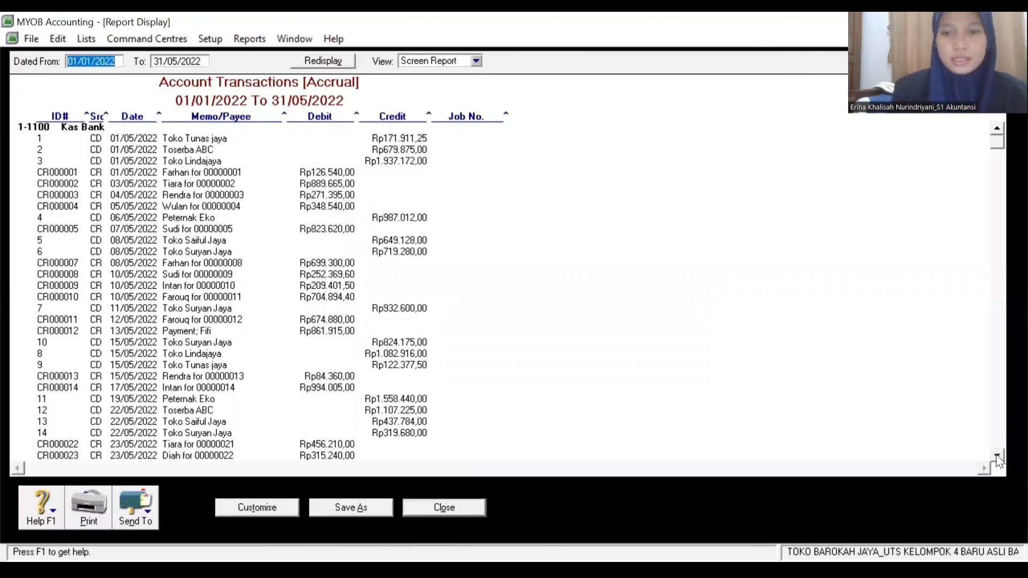
drag(998, 456, 997, 456)
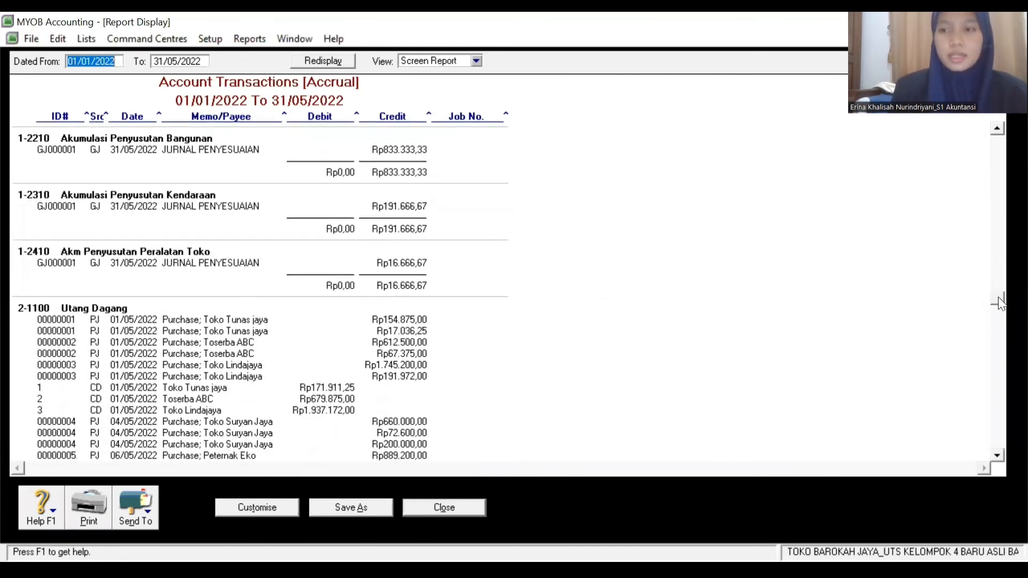
drag(1002, 300, 984, 440)
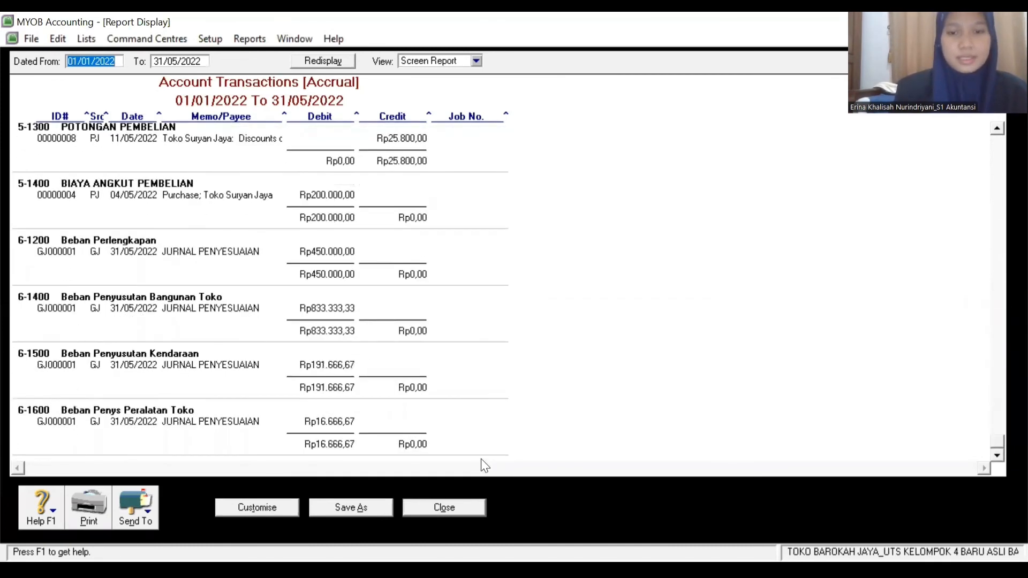
click(461, 506)
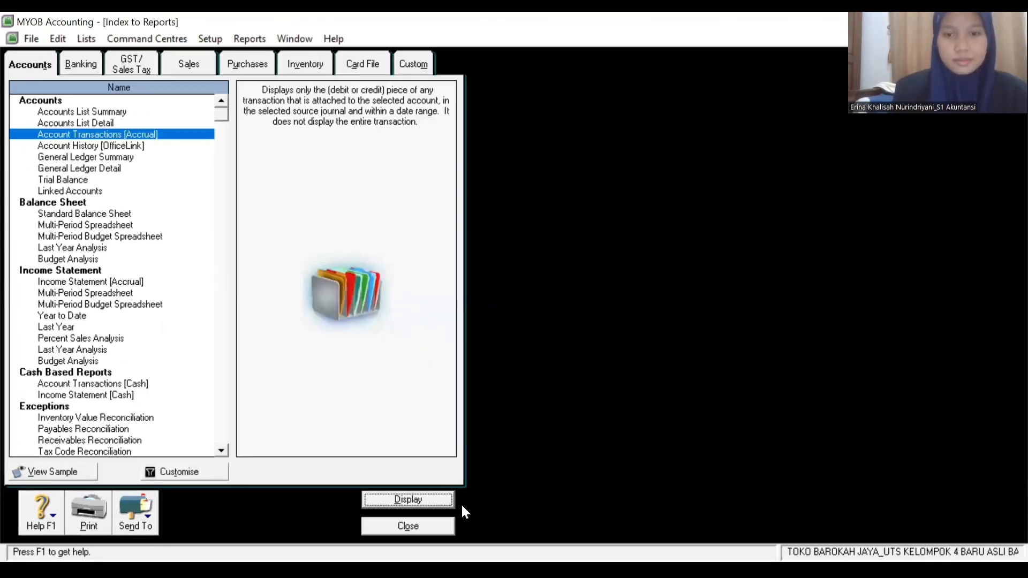
click(400, 530)
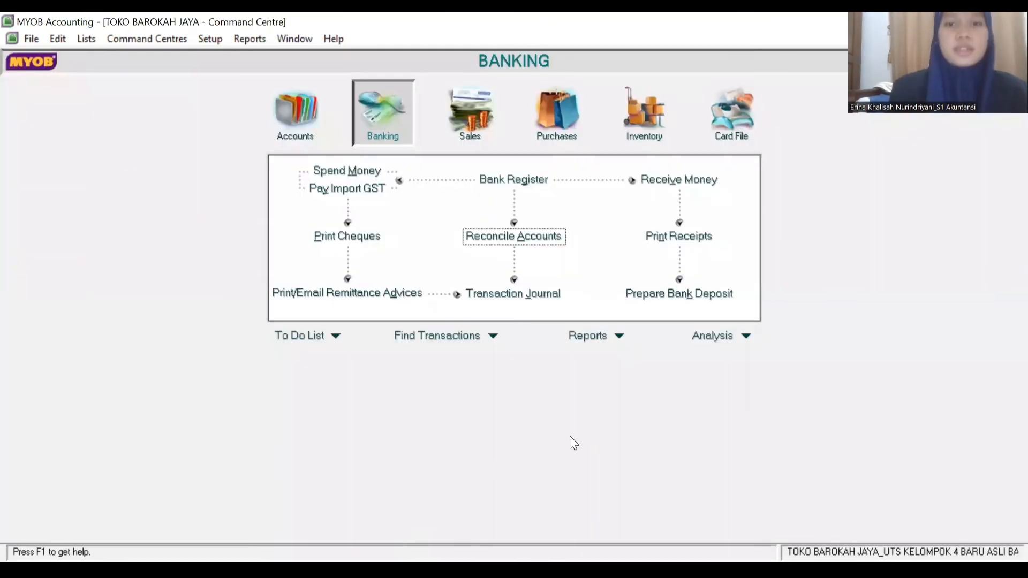